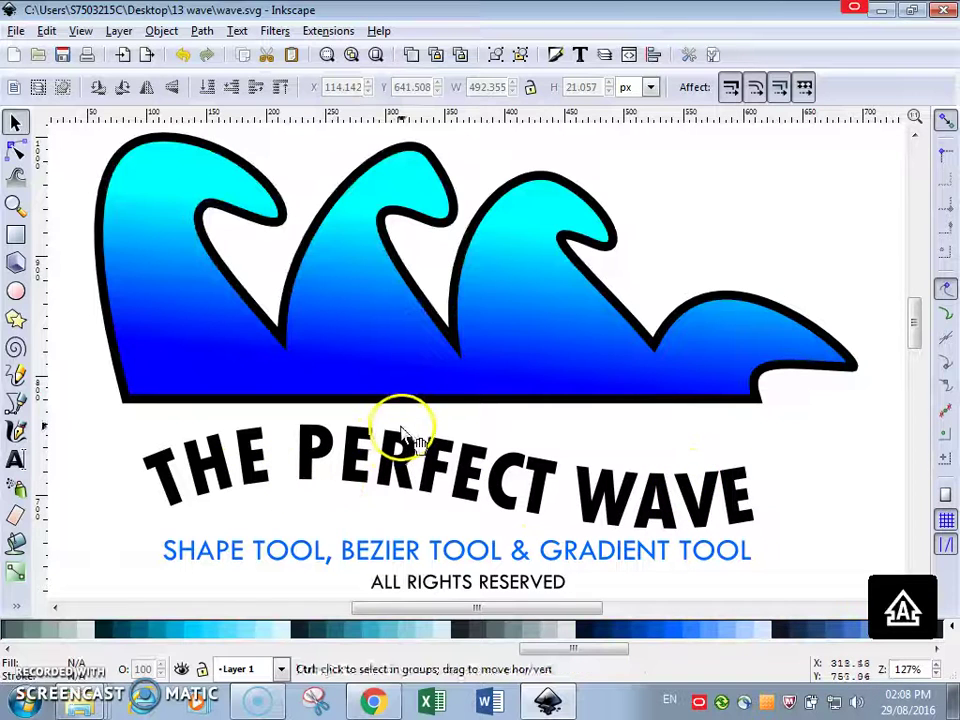
- Examine the finished wave logo with its curved title and captions on the page
key(ctrl)
scroll(417, 430, down, 3)
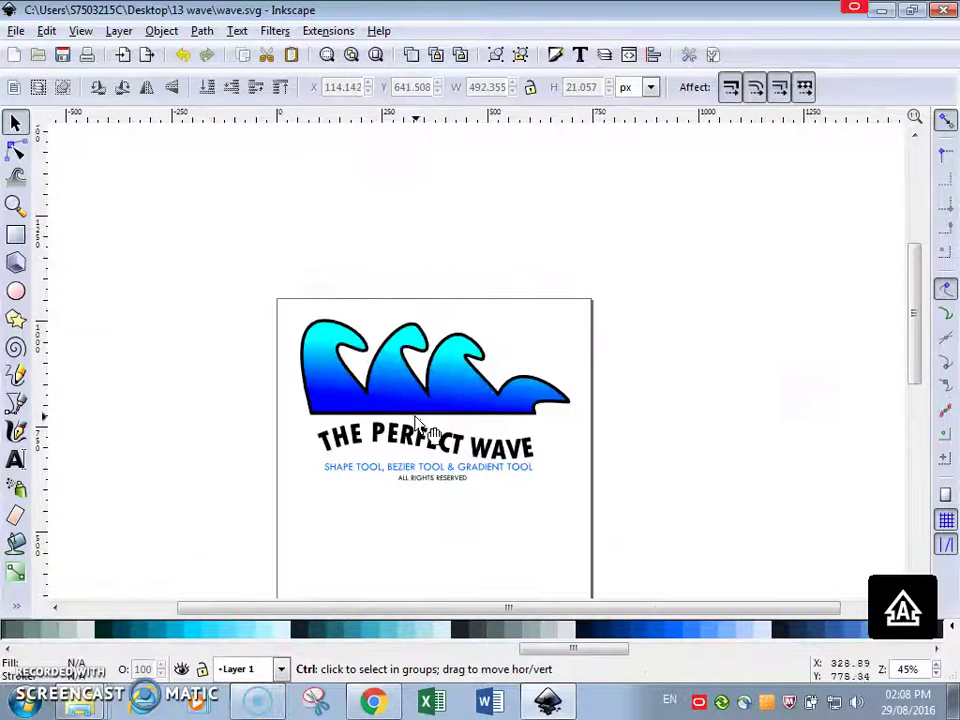
scroll(487, 421, up, 1)
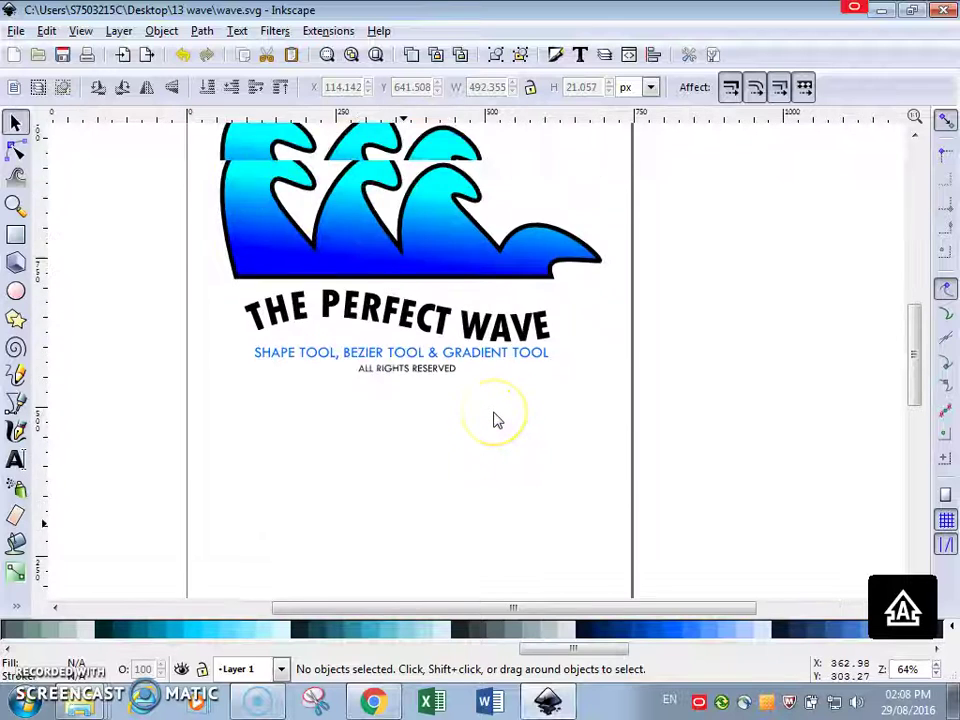
scroll(499, 421, up, 1)
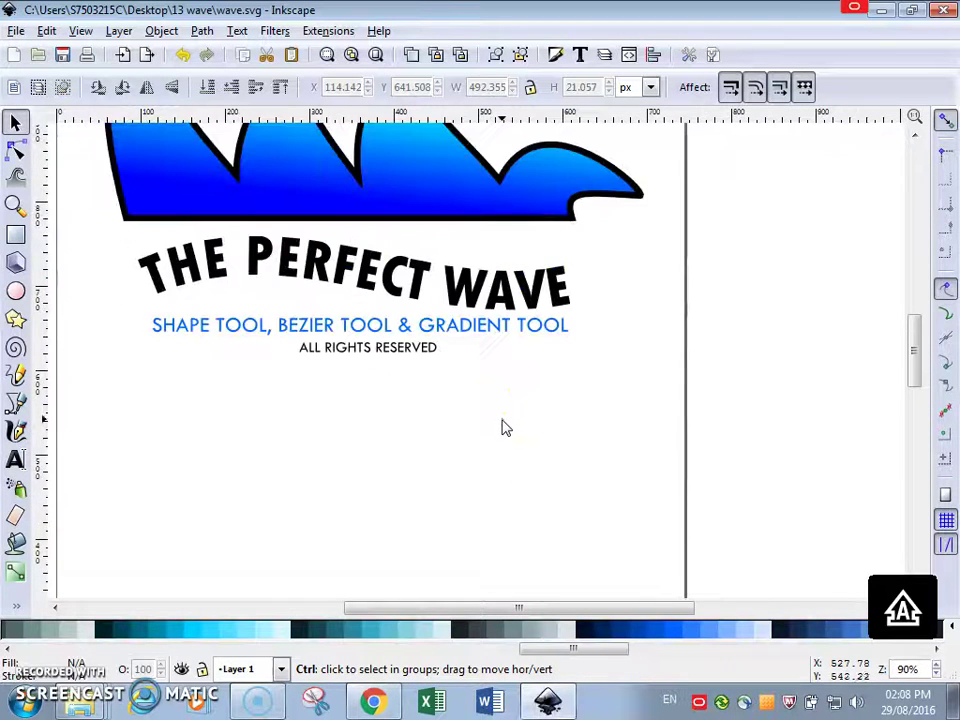
click(562, 546)
scroll(562, 546, up, 1)
drag(572, 607, 522, 607)
scroll(549, 482, down, 1)
scroll(530, 476, up, 2)
click(15, 234)
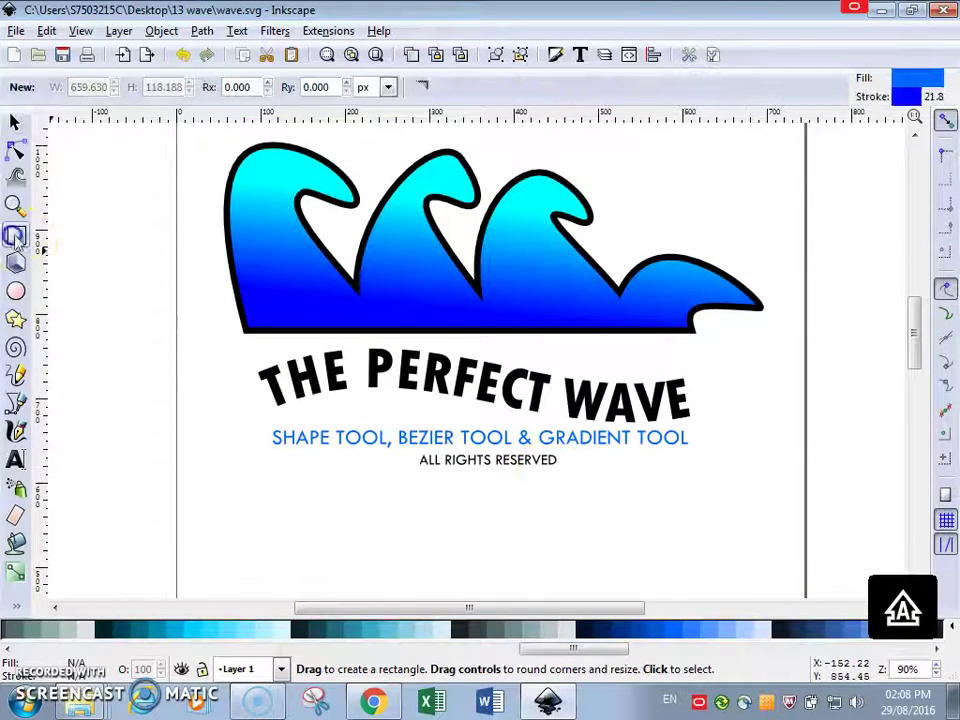
key(s)
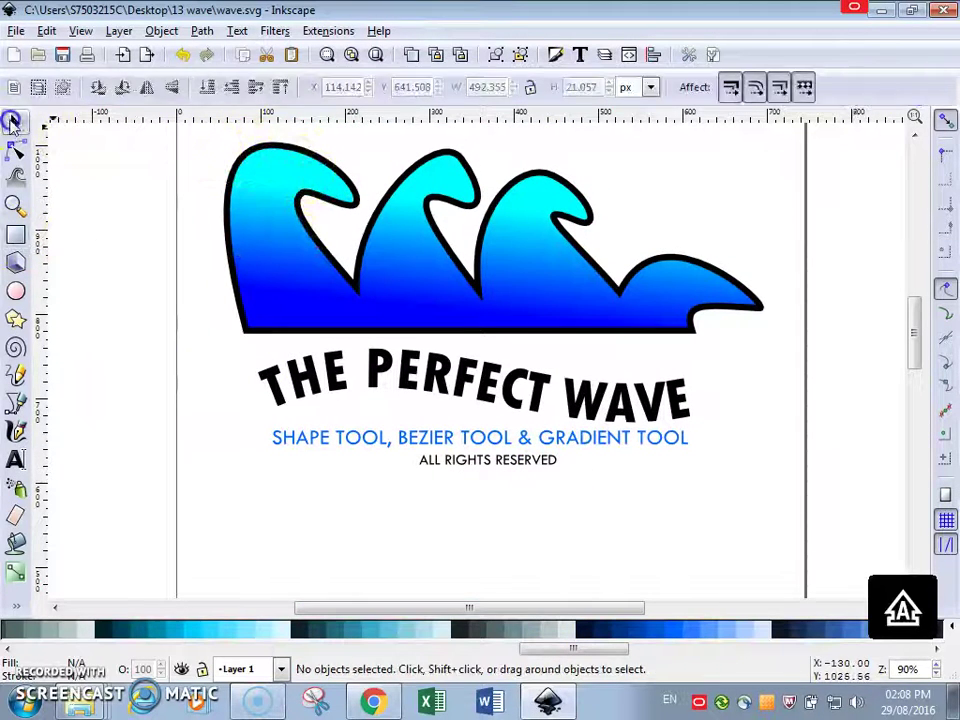
- Select the finished wave and display its nodes to examine how the outline is built
click(258, 261)
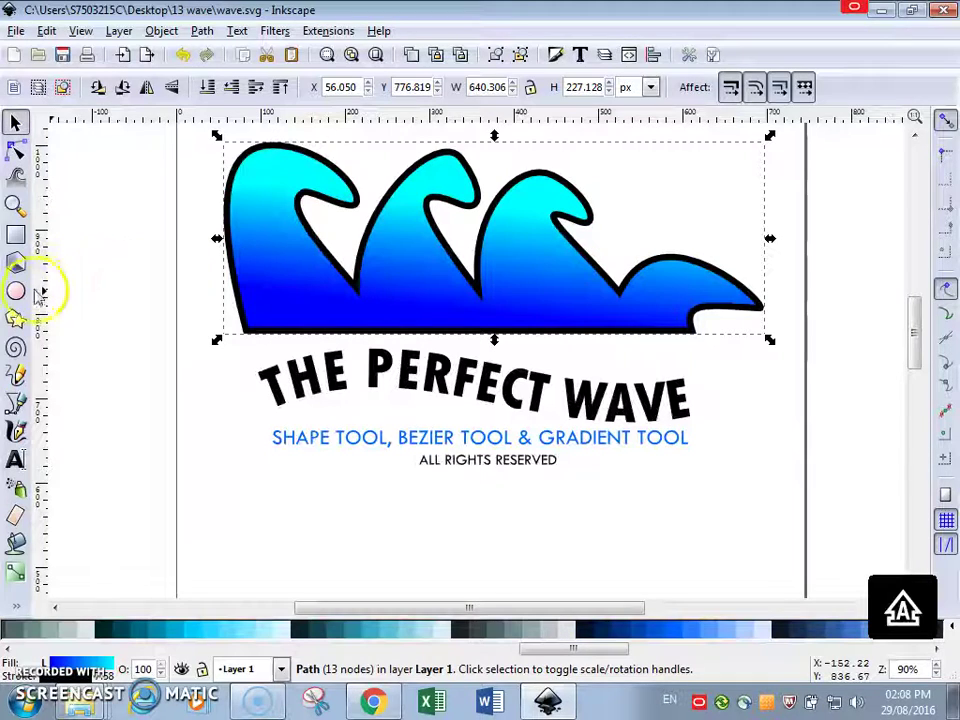
click(14, 158)
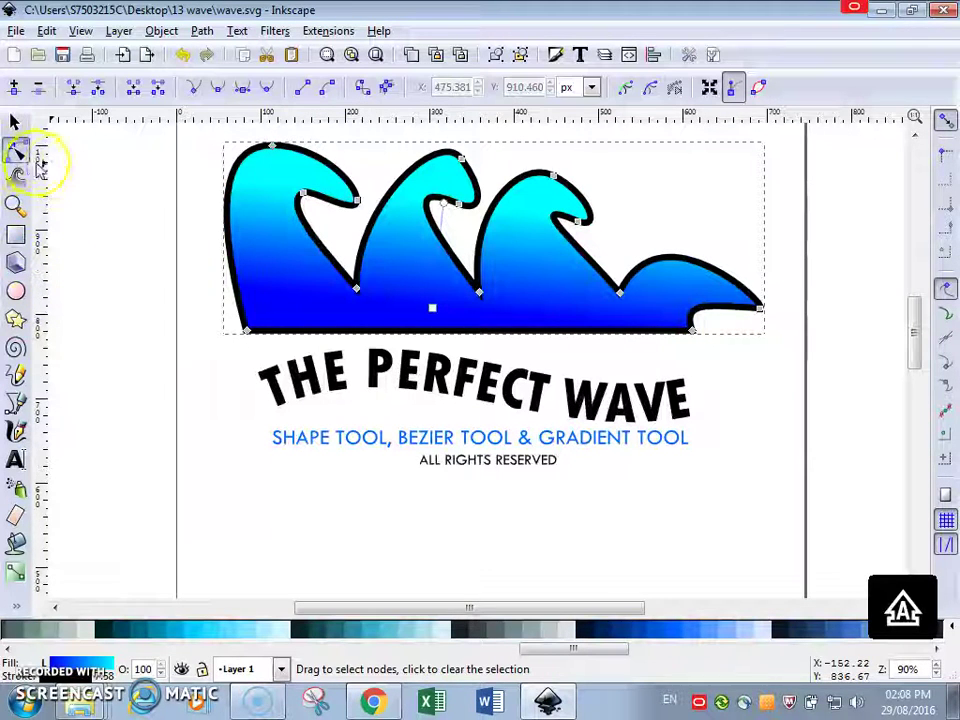
click(15, 122)
scroll(154, 186, up, 1)
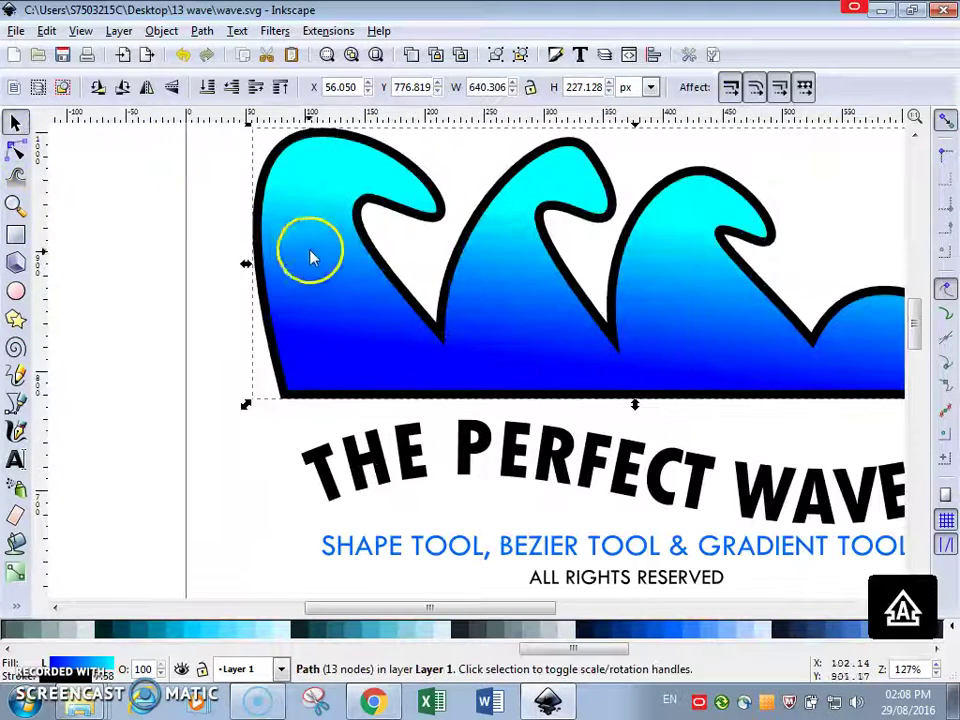
drag(371, 609, 416, 609)
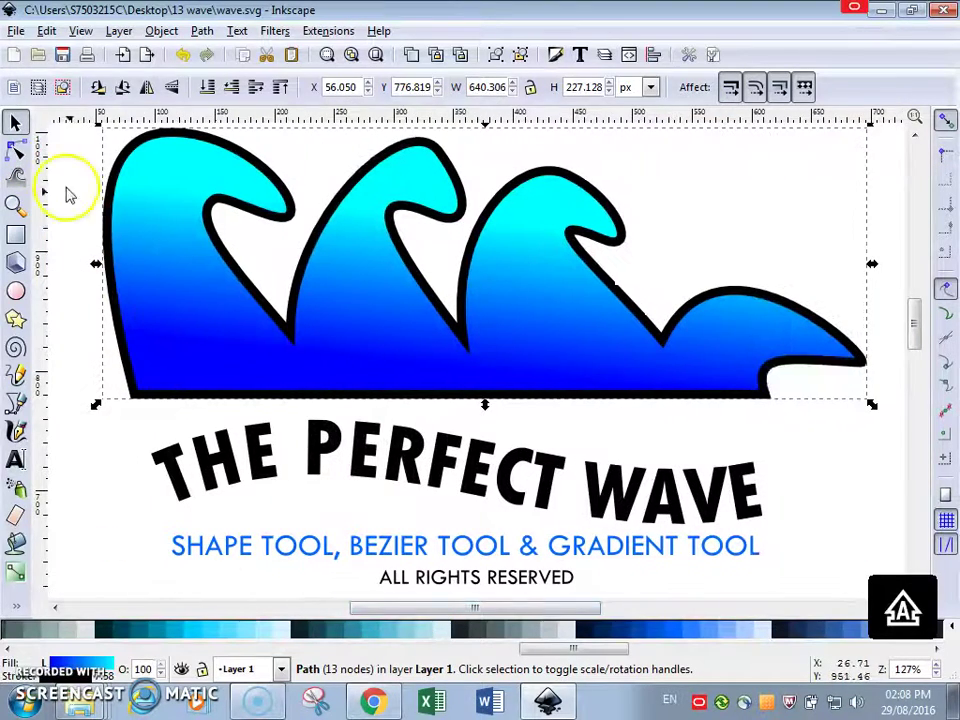
click(16, 152)
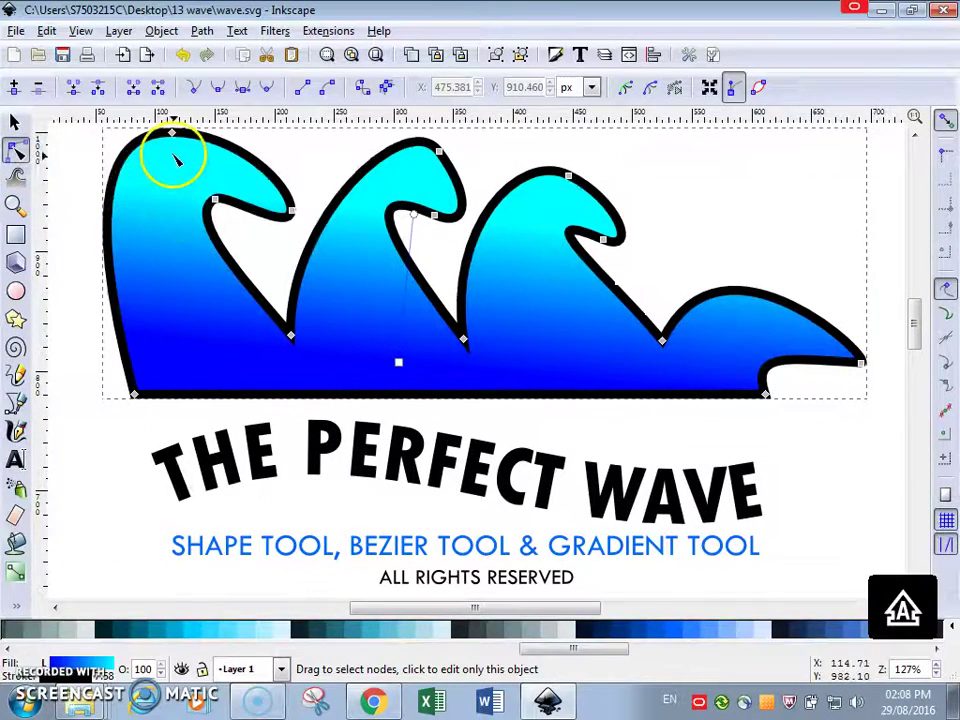
scroll(176, 150, up, 2)
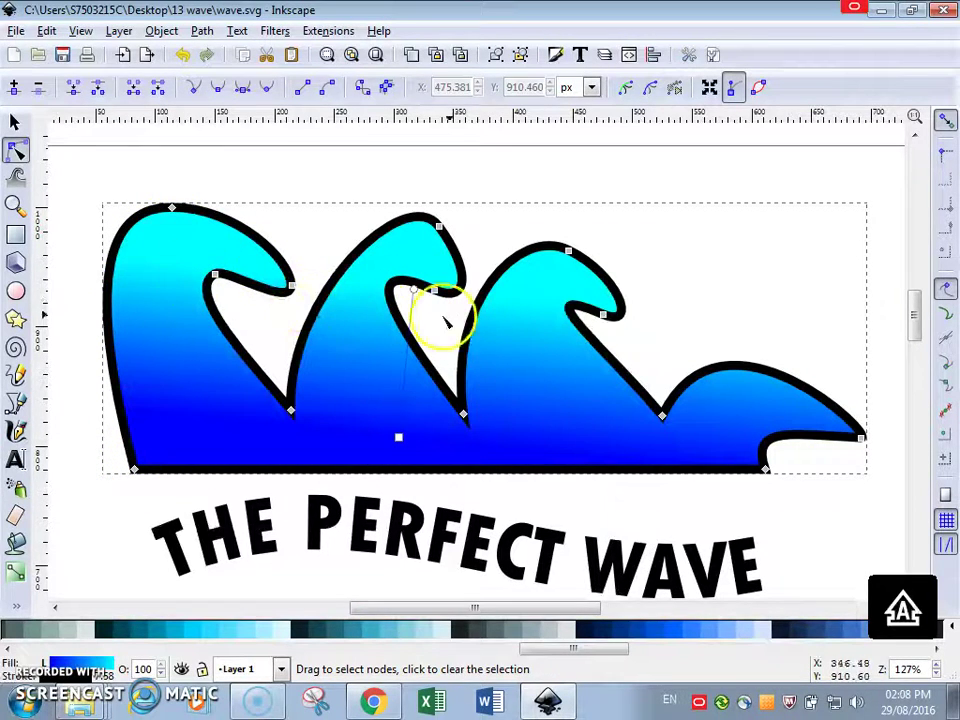
- Draw a rectangle about 200 by 253 px in the empty area below the "ALL RIGHTS RESERVED" caption
click(14, 122)
scroll(216, 225, down, 5)
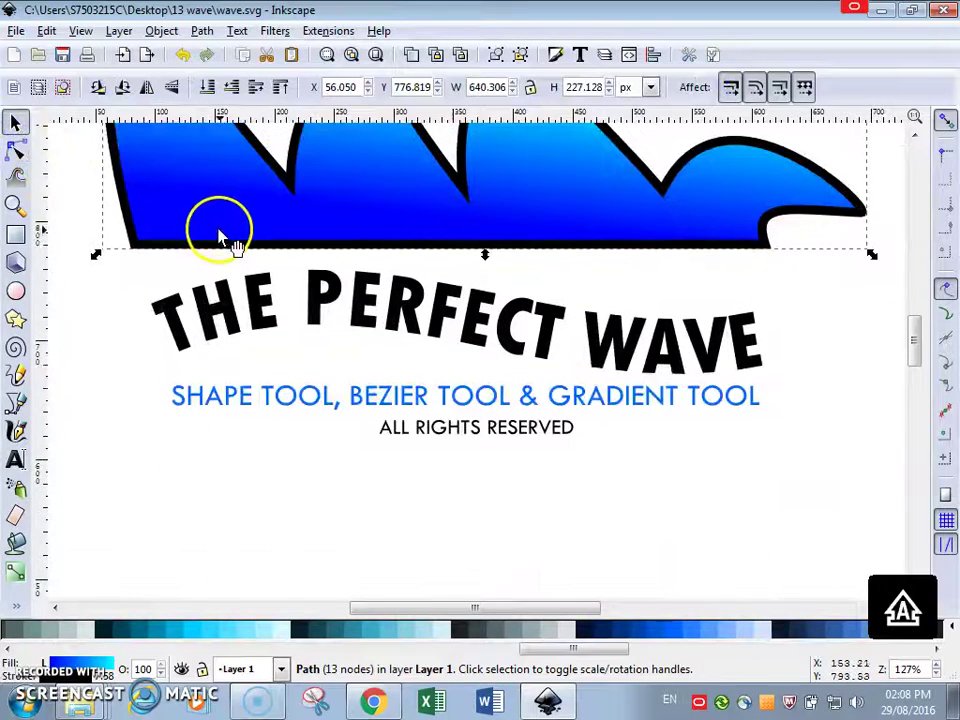
ctrl+scroll(222, 235, down, 2)
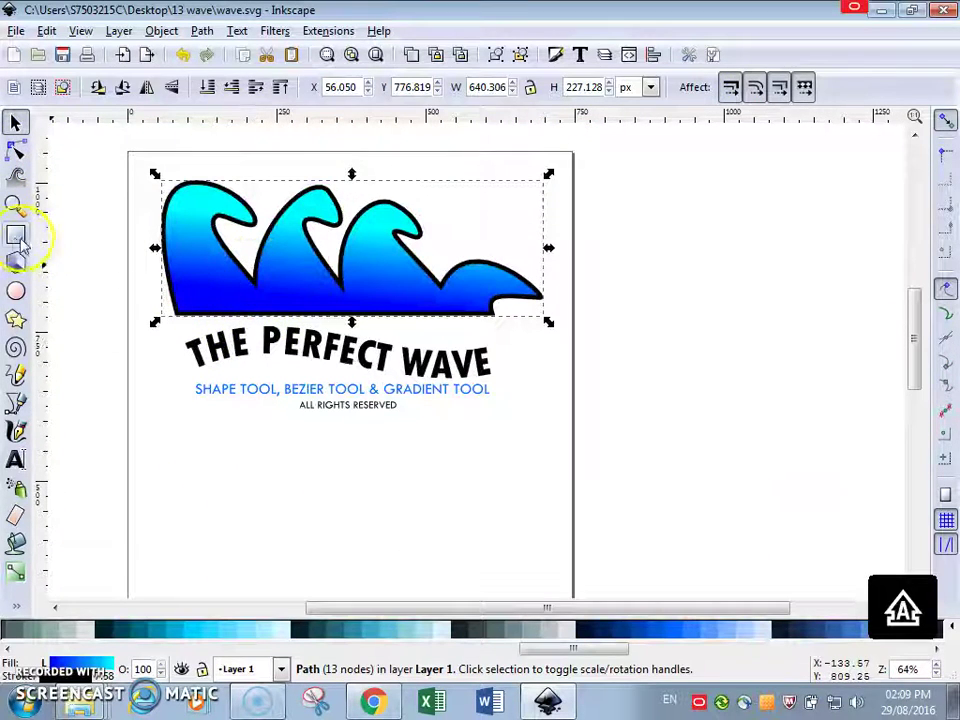
click(15, 234)
drag(160, 419, 287, 578)
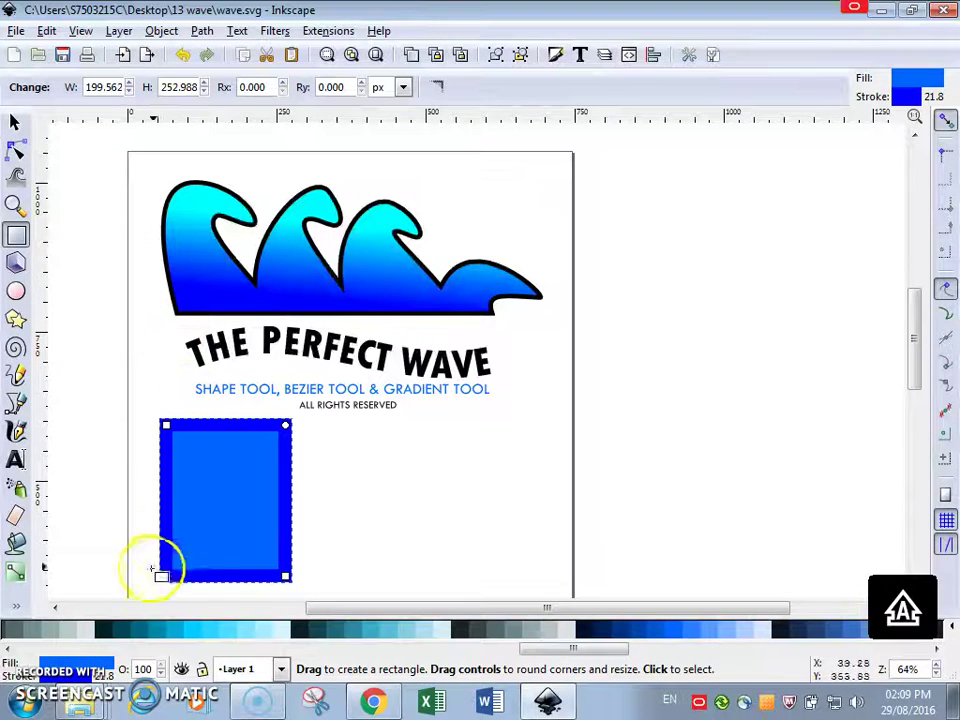
- Change the new rectangle's stroke color to black
click(278, 608)
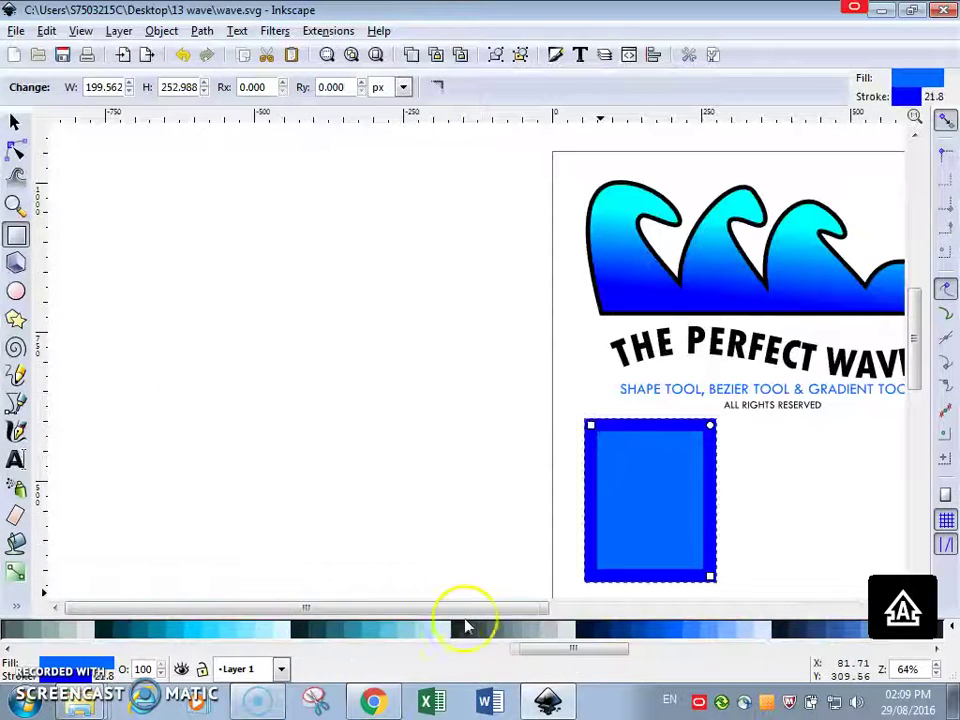
drag(485, 607, 615, 602)
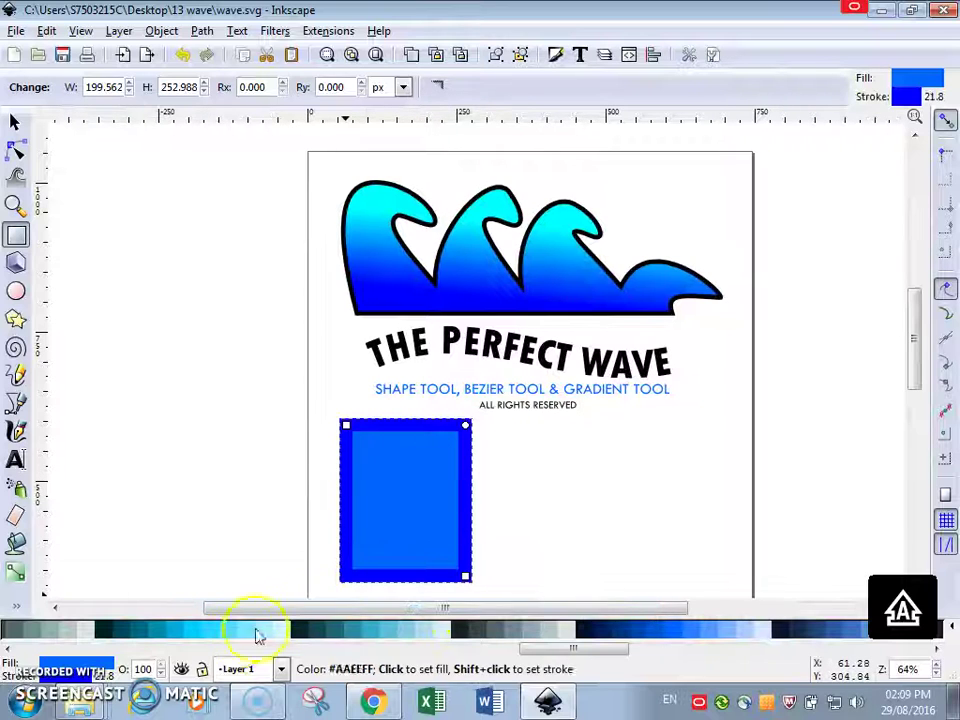
scroll(246, 640, up, 10)
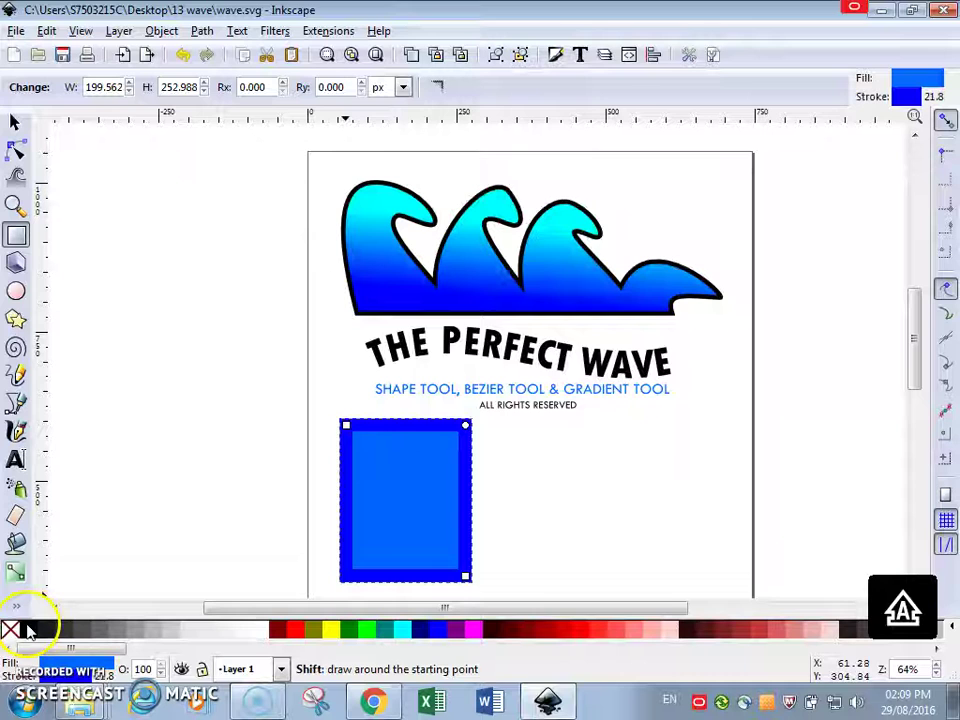
shift+click(28, 628)
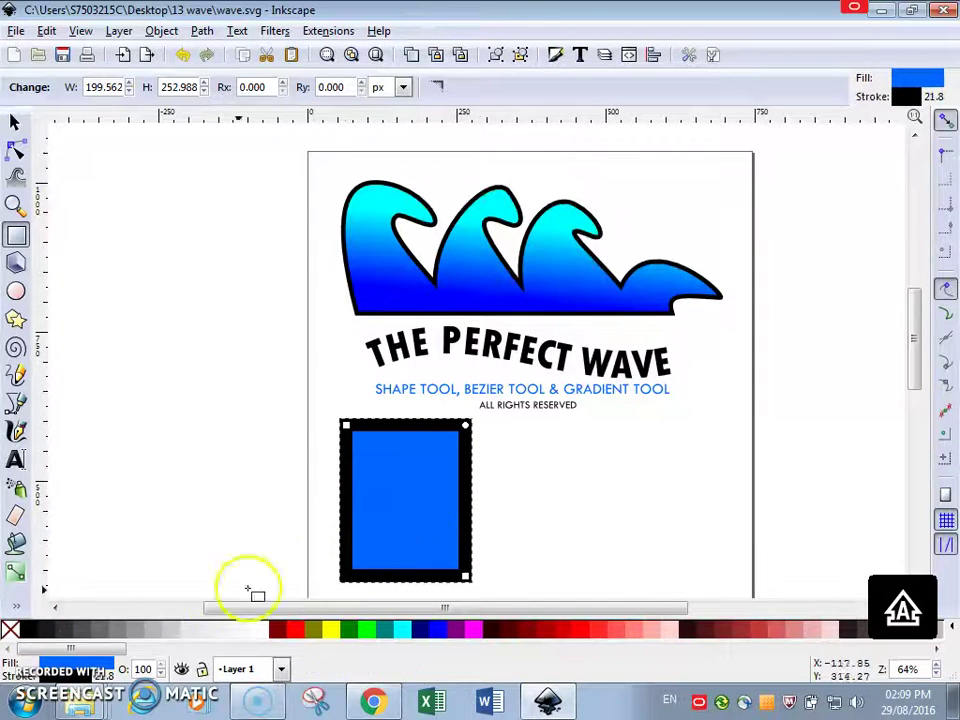
- Try a 15 px stroke width on the rectangle, and settle on 10 px
key(shift+ctrl+f)
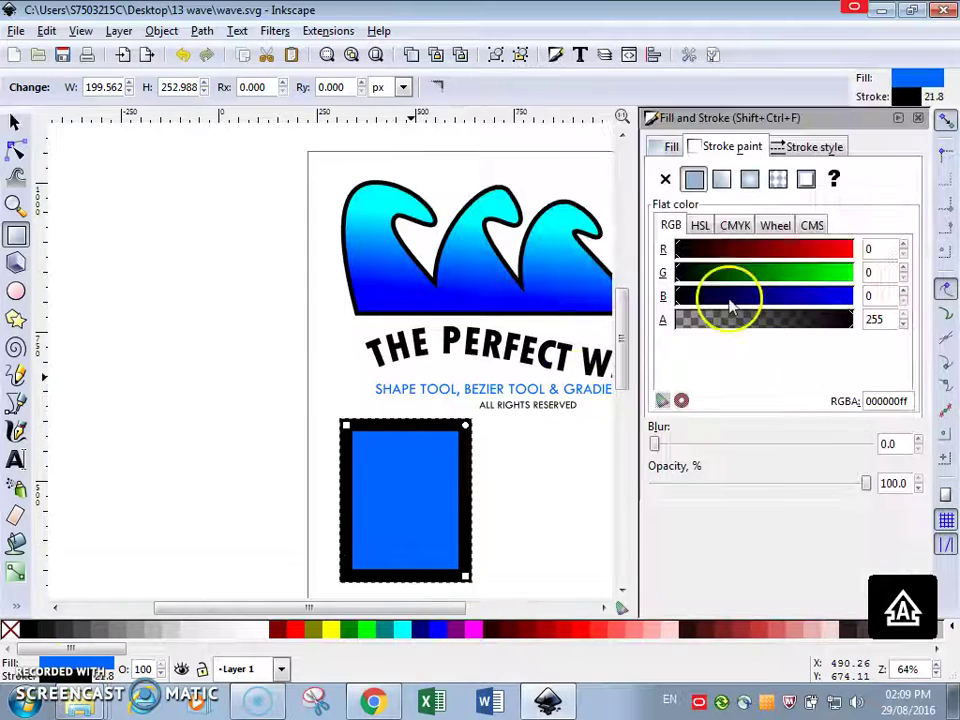
click(830, 148)
click(790, 182)
text(15)
key(Return)
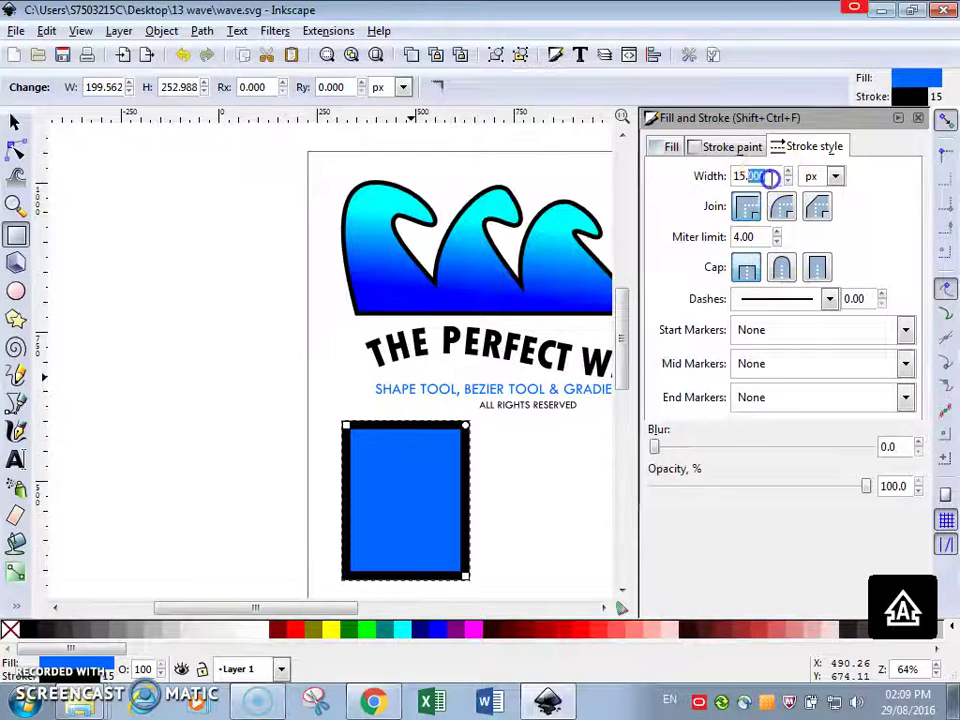
text(10)
key(Return)
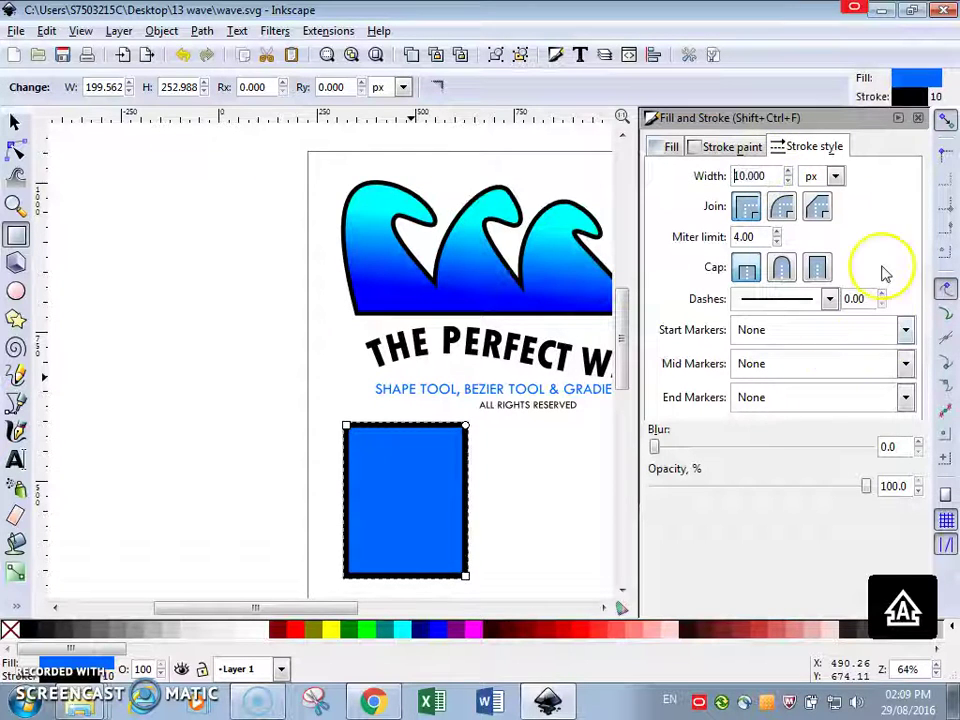
click(919, 118)
- Convert the blue rectangle to a path so that its nodes can be edited
scroll(575, 479, down, 1)
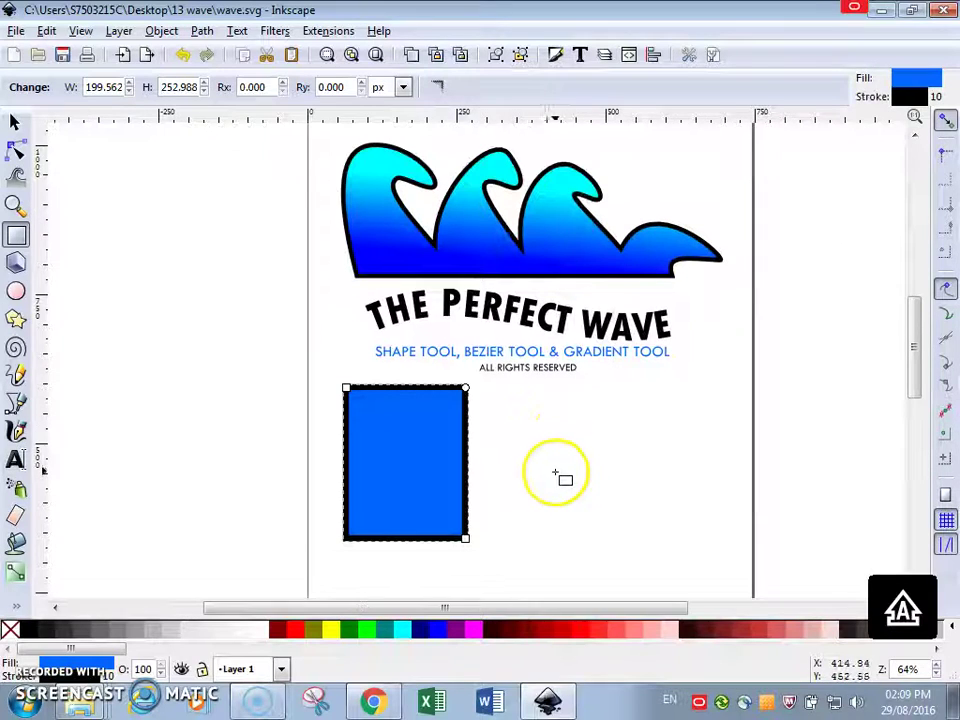
scroll(540, 470, up, 1)
scroll(536, 463, up, 2)
scroll(536, 463, down, 3)
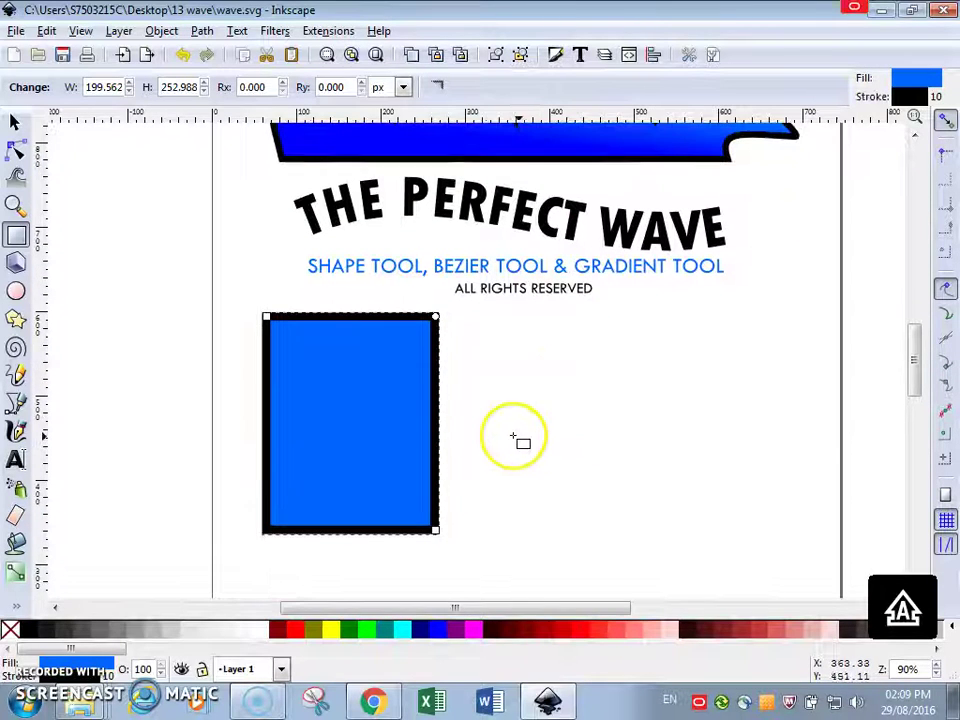
click(15, 121)
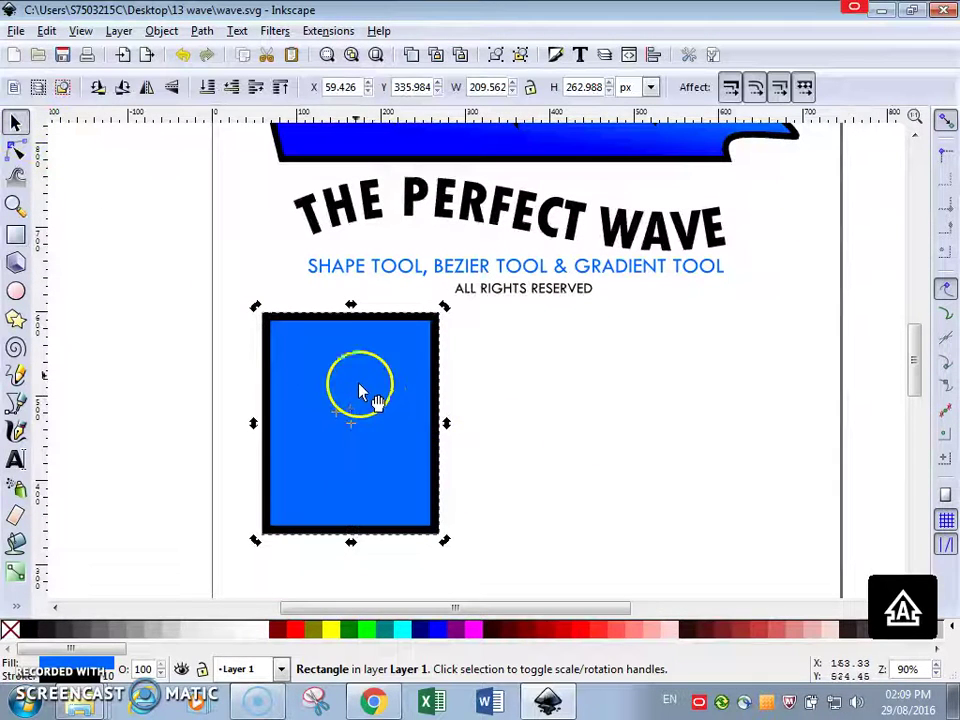
click(15, 149)
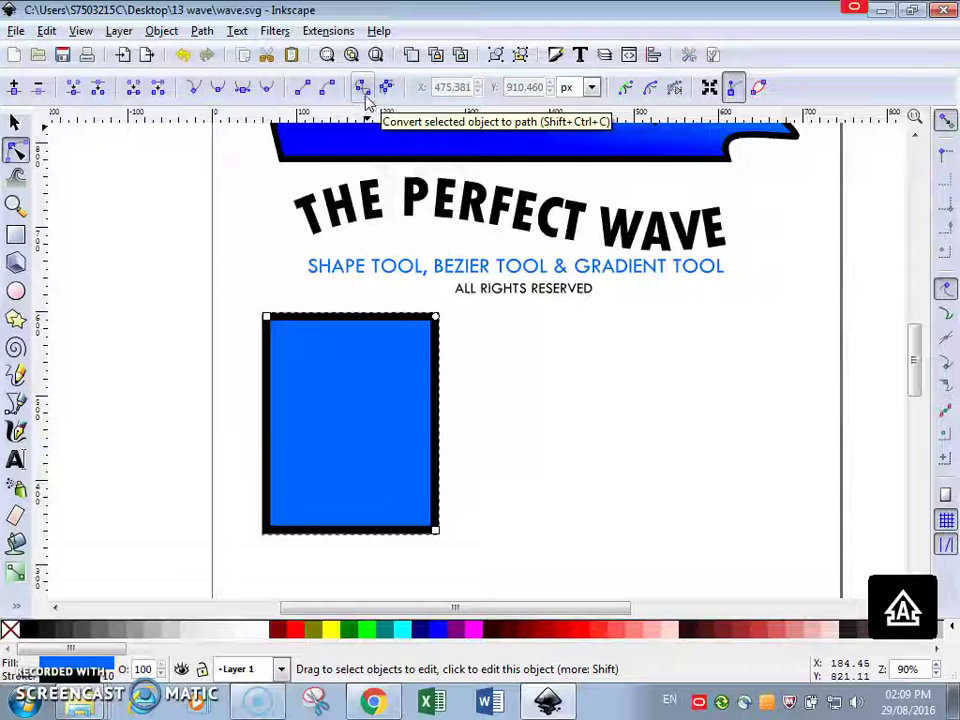
click(200, 30)
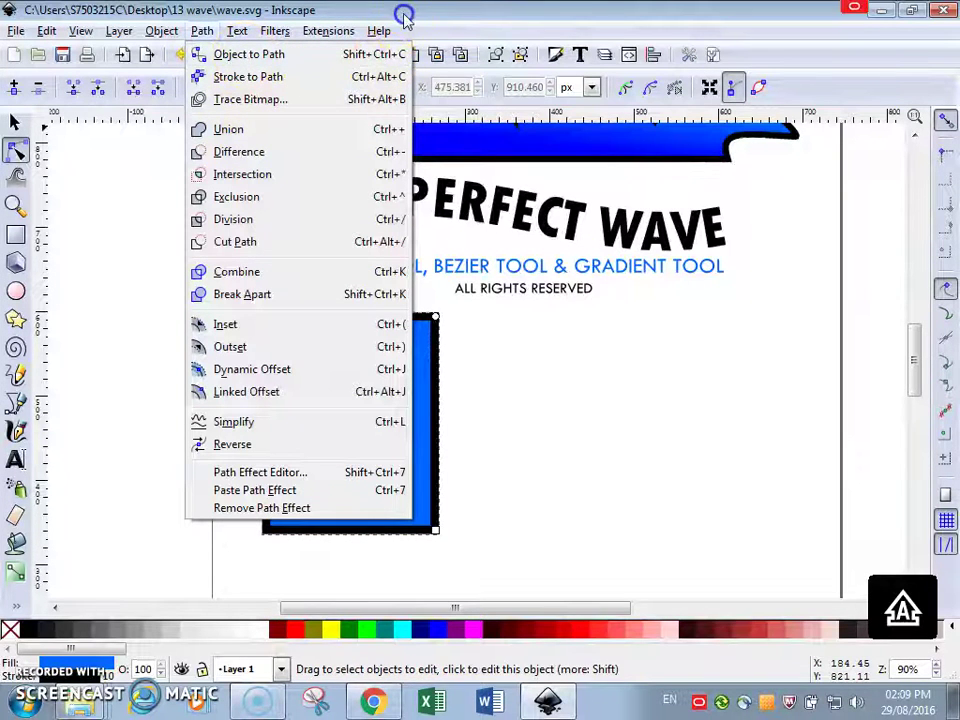
click(145, 170)
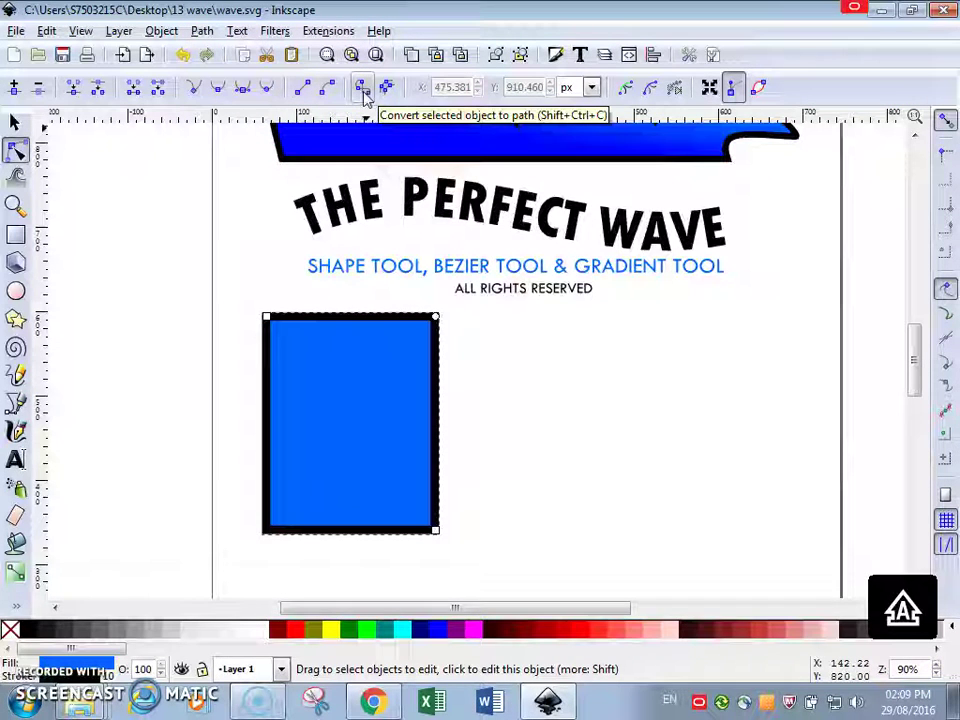
click(365, 95)
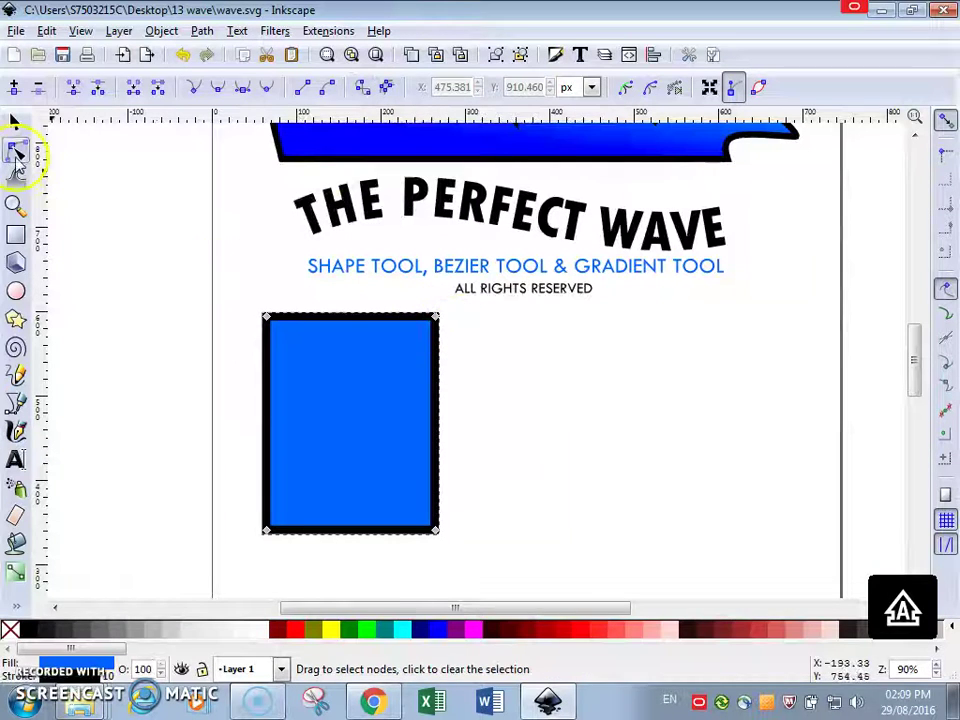
- Bend the right edge of the blue path inward into a concave curve
drag(440, 407, 399, 416)
scroll(437, 386, up, 2)
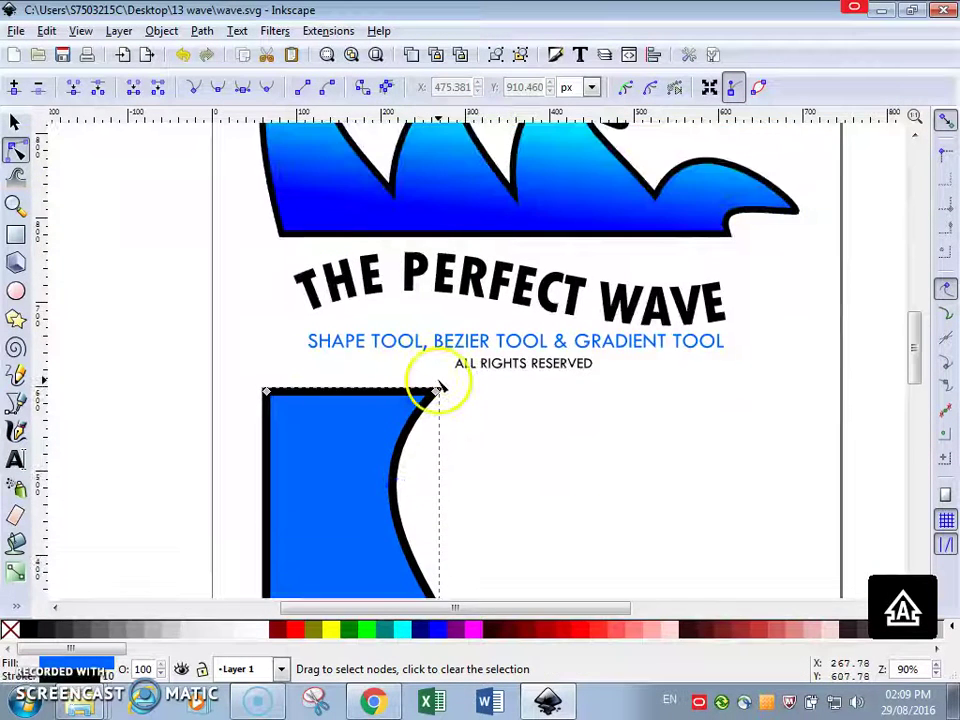
scroll(437, 386, down, 3)
- Select all four nodes of the blue path and move the shape slightly to the right
click(437, 386)
key(ctrl+a)
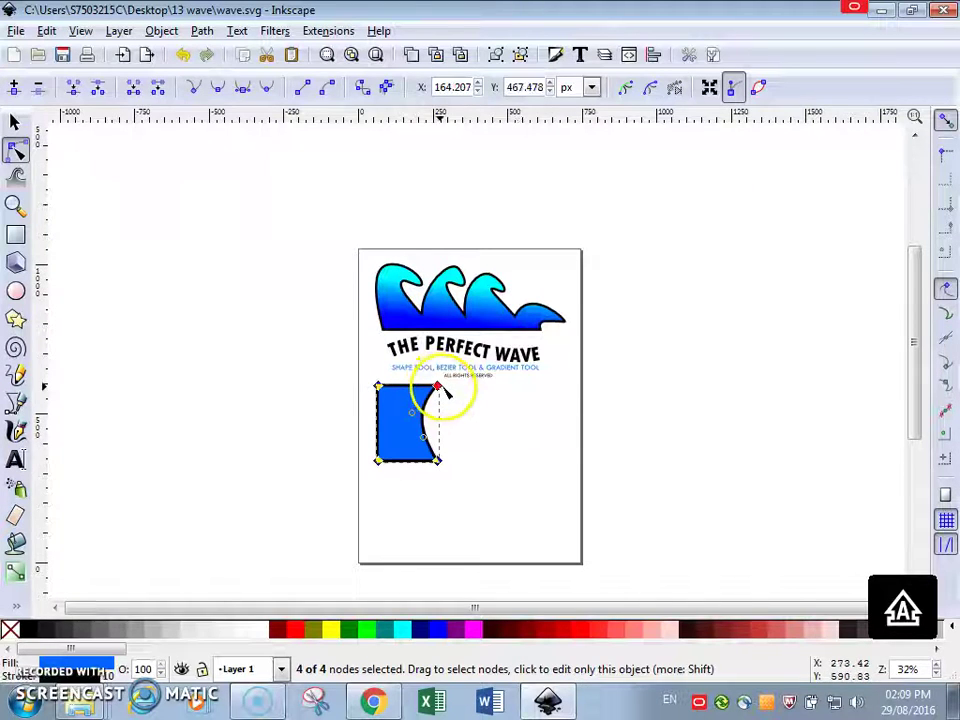
scroll(445, 395, up, 2)
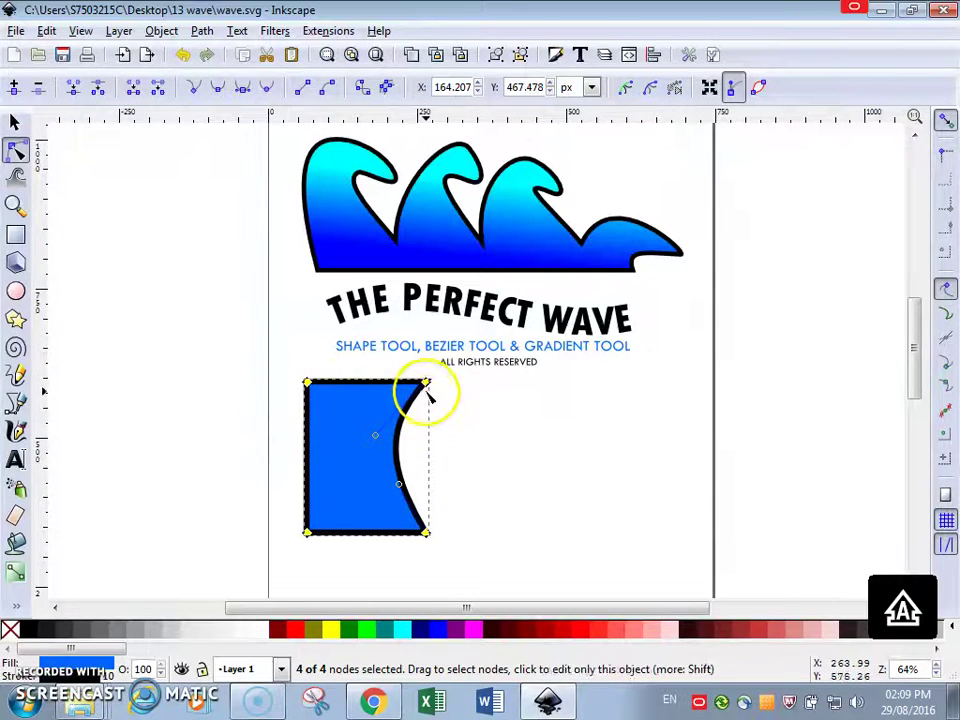
mouse_move(420, 393)
mouse_down()
mouse_move(427, 433)
mouse_move(418, 404)
mouse_up()
drag(305, 390, 338, 385)
- Deepen the right edge's inward curve slightly and bow the left edge outward
click(431, 468)
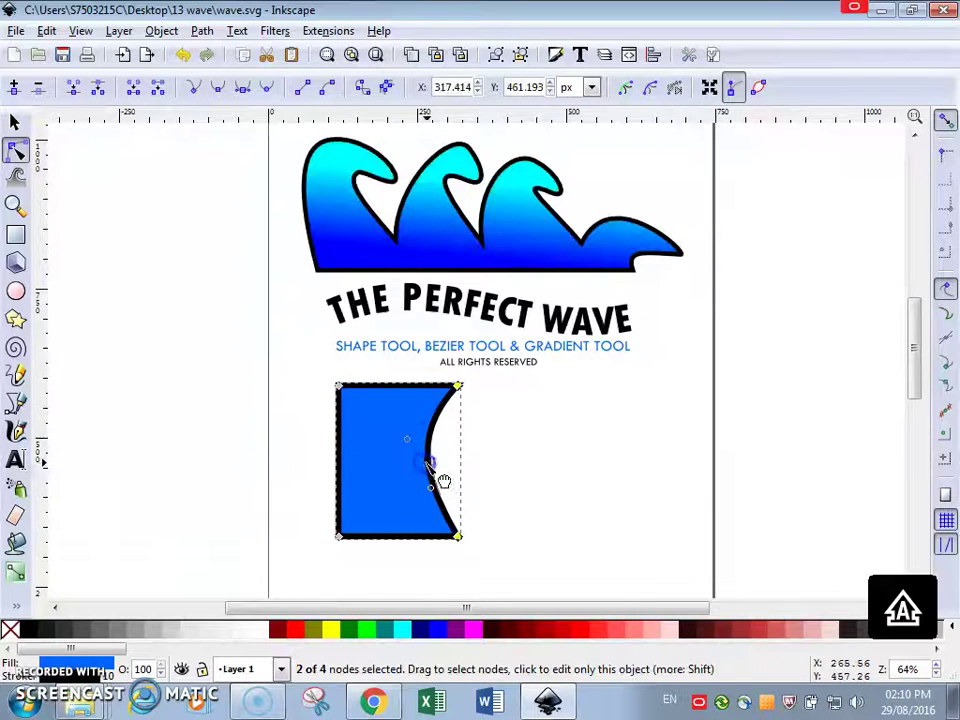
mouse_move(429, 464)
mouse_down()
mouse_move(404, 465)
mouse_move(445, 466)
mouse_move(427, 463)
mouse_up()
drag(360, 478, 328, 476)
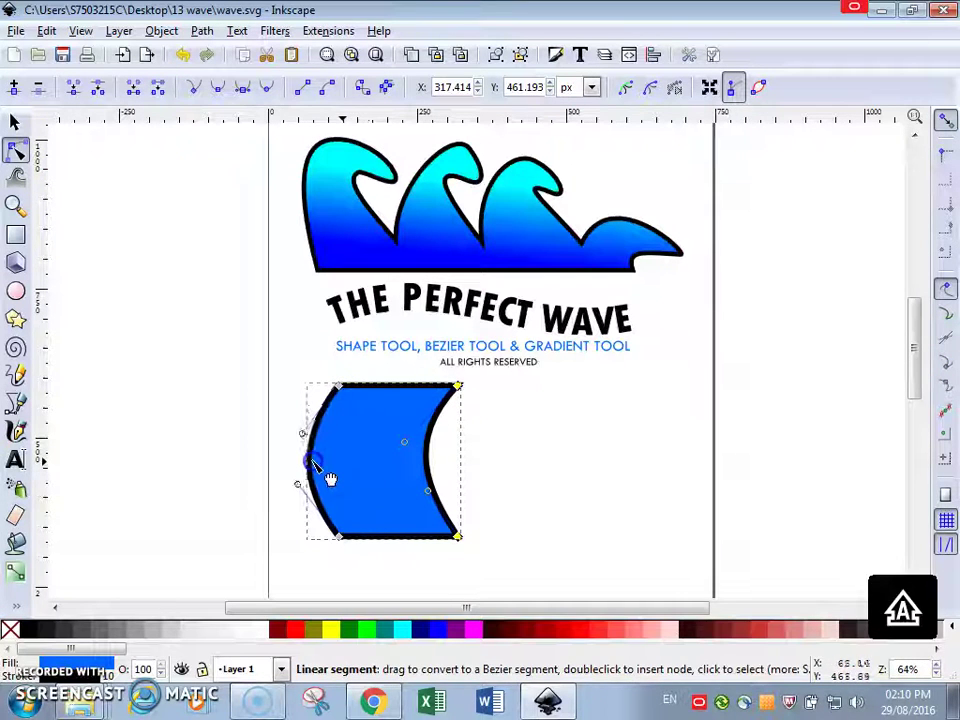
- Delete the shape's upper-left node and pull the top curve's handle upward to round the wave's back
key(Delete)
click(343, 401)
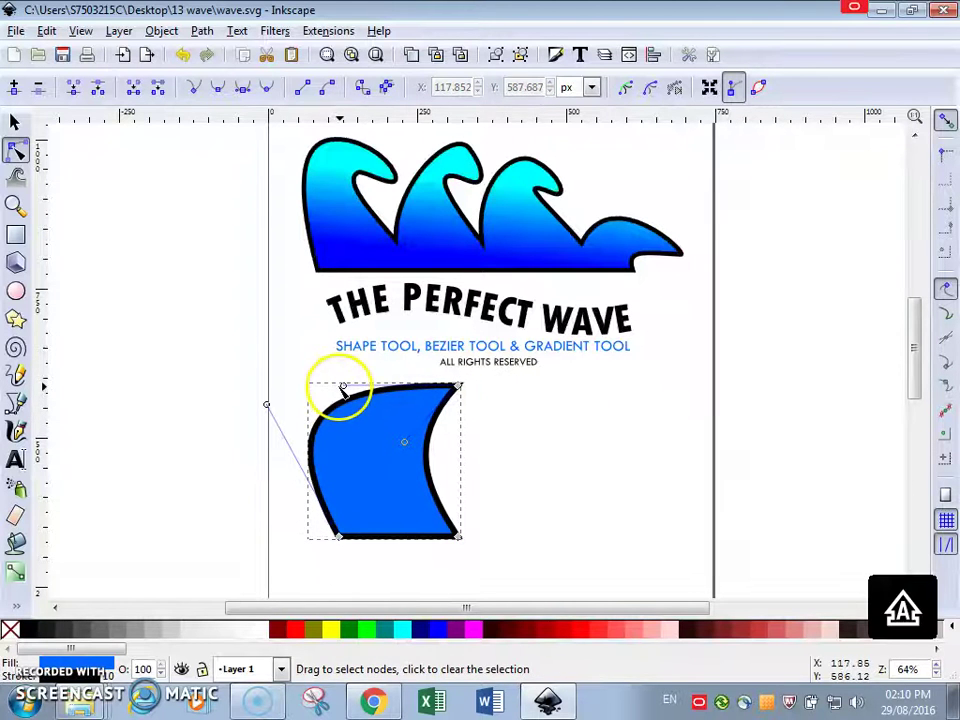
drag(343, 387, 328, 349)
- Insert a node on the wave's right edge and move it inward, lower the tip, and raise the top curve's handle to form an overhanging crest
double_click(430, 433)
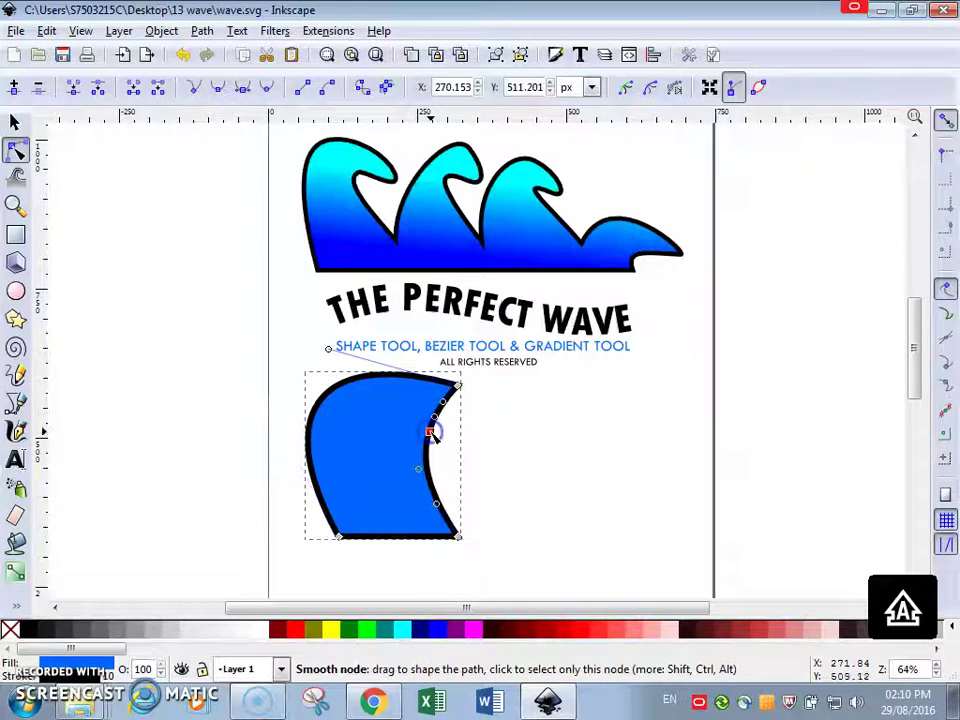
drag(431, 433, 393, 410)
drag(459, 388, 459, 416)
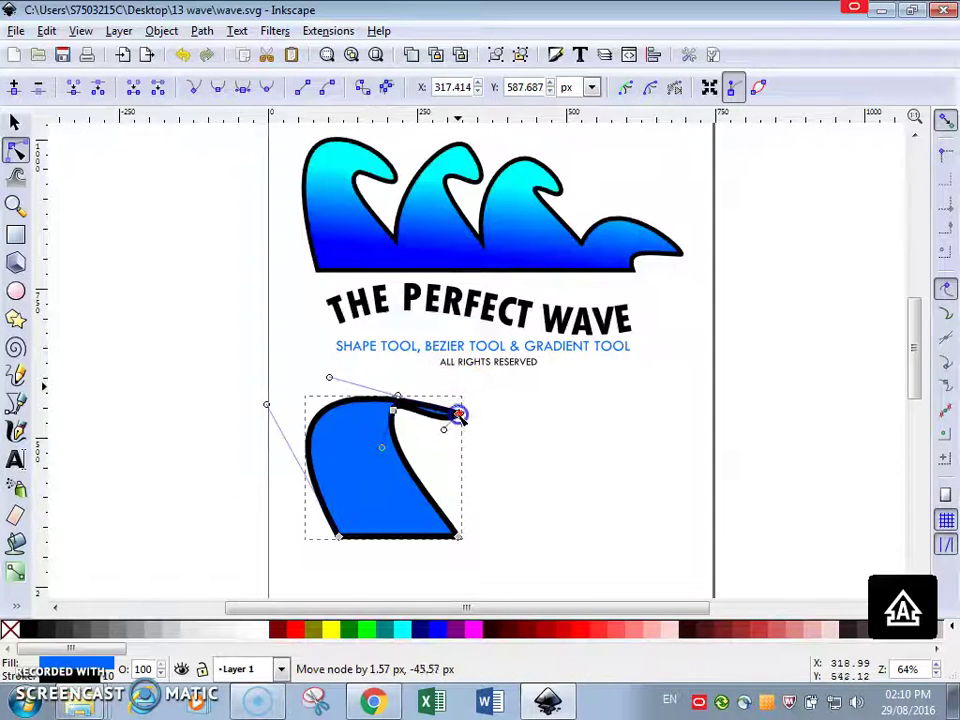
drag(328, 378, 335, 323)
click(456, 415)
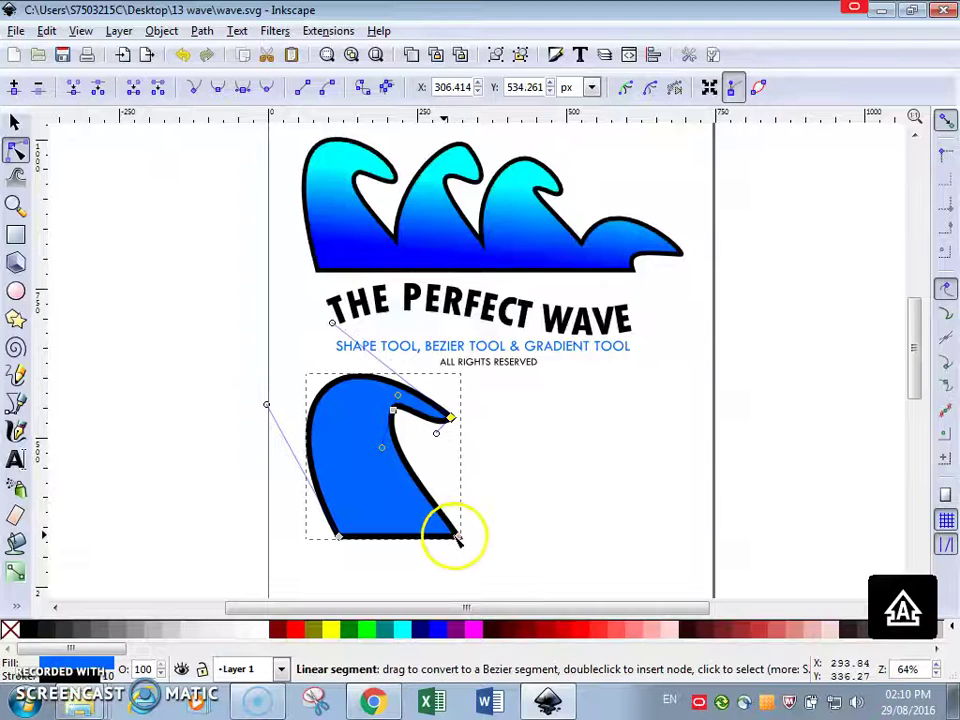
- Move the wave's two bottom corner nodes slightly down to lengthen its base
drag(339, 537, 334, 551)
drag(452, 538, 462, 557)
key(ctrl+z)
- Raise the crest's top curve with an added node and make the wave's tip node smooth
click(451, 418)
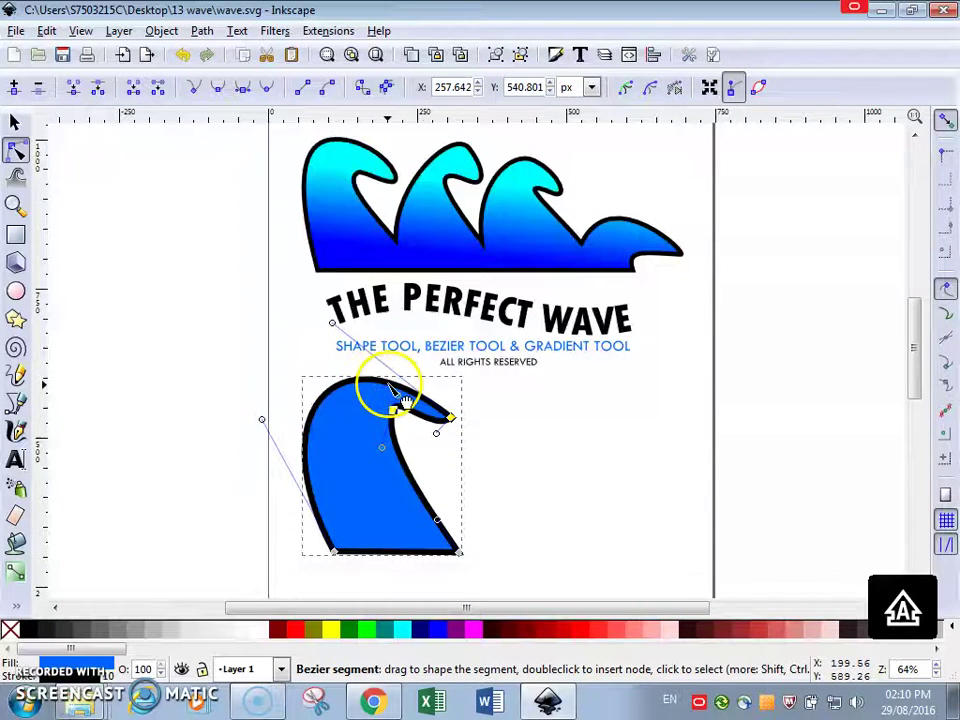
drag(388, 382, 388, 373)
click(452, 418)
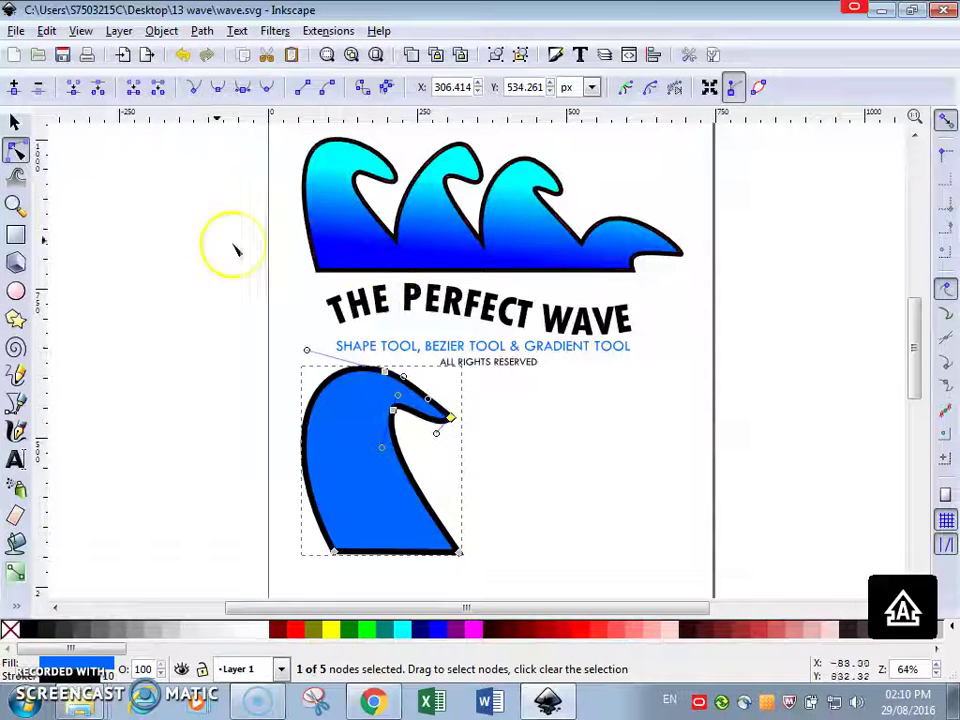
click(216, 90)
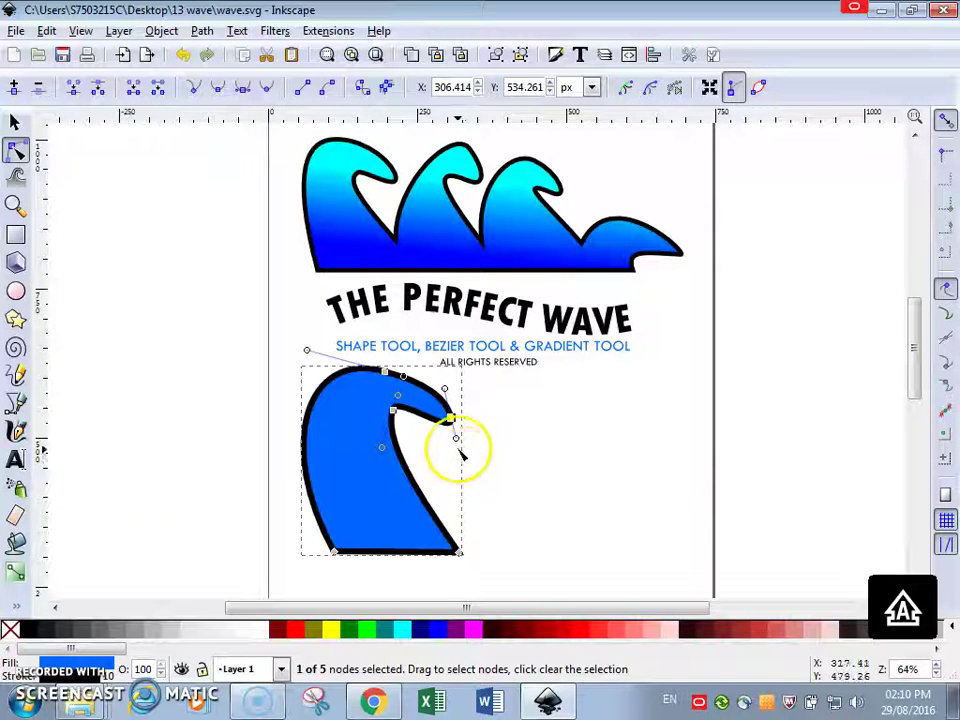
mouse_move(455, 437)
mouse_down()
mouse_move(446, 439)
mouse_move(457, 438)
mouse_up()
- Refine the curl by repositioning its inner, top and tip nodes, and widen the base by moving the bottom-left corner outward
click(395, 412)
drag(386, 408, 395, 374)
click(384, 371)
drag(450, 422, 440, 427)
click(333, 551)
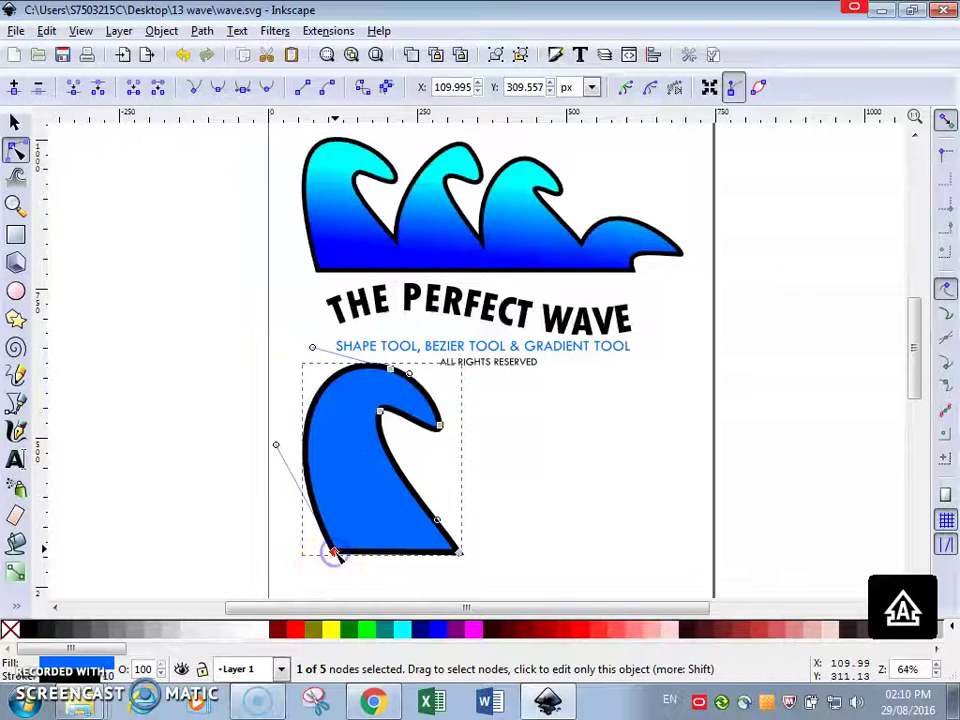
drag(334, 553, 307, 555)
- Duplicate the wave, scale the copy to about 286 × 306 px, and place it directly to the right of the original
click(15, 121)
click(388, 458)
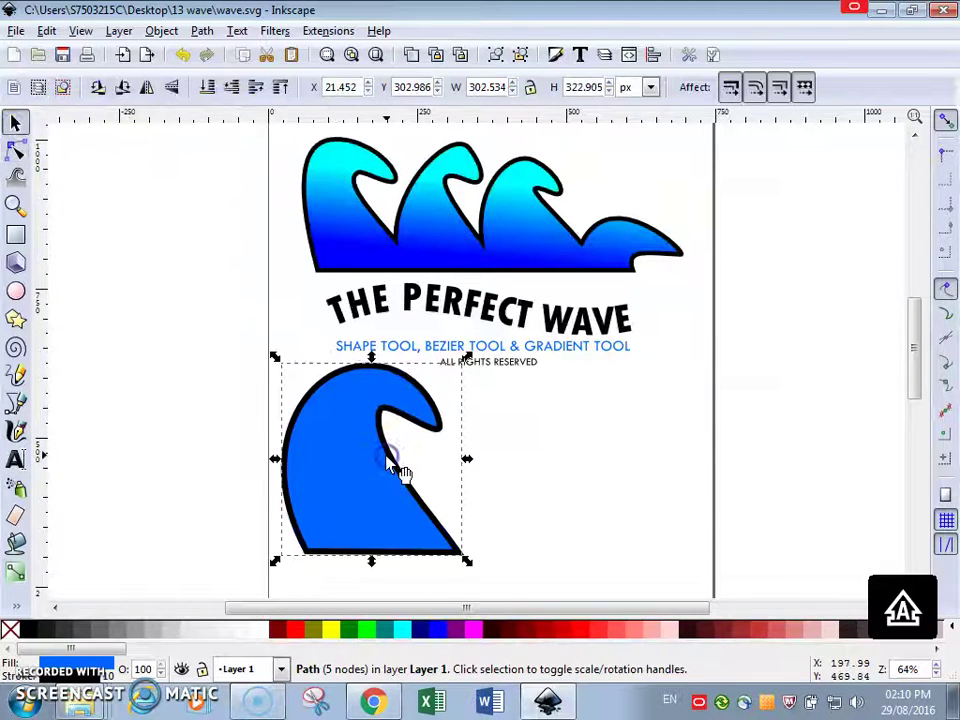
key(ctrl+d)
drag(390, 478, 509, 478)
drag(605, 366, 590, 397)
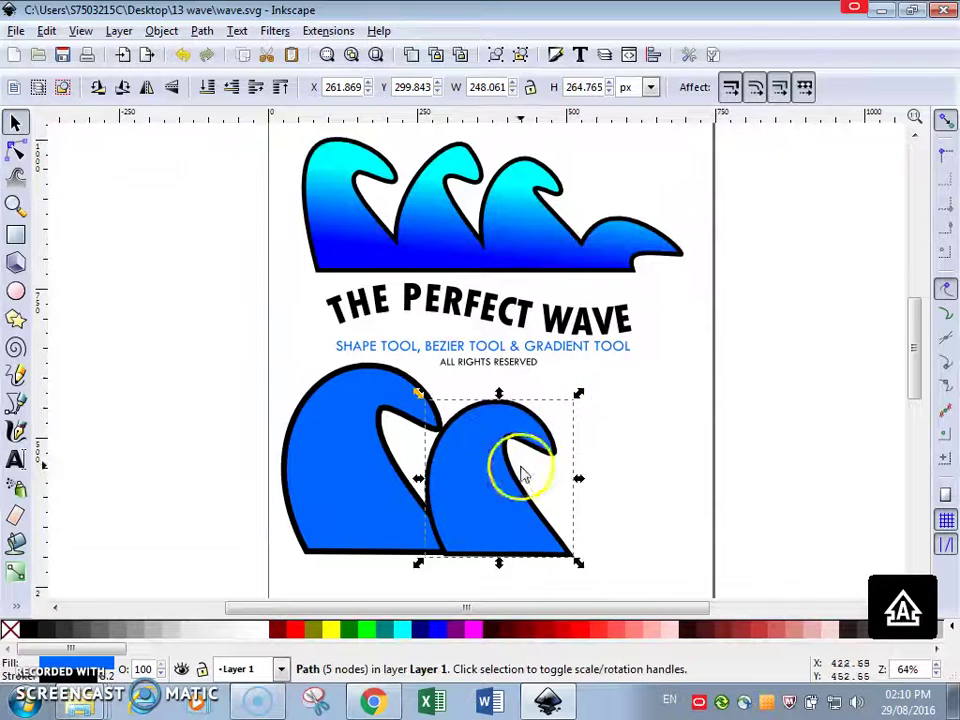
mouse_move(518, 466)
mouse_down()
mouse_move(525, 471)
mouse_move(489, 471)
mouse_move(514, 476)
mouse_up()
drag(591, 399, 641, 372)
mouse_move(534, 467)
mouse_down()
mouse_move(531, 476)
mouse_move(526, 466)
mouse_up()
click(637, 458)
- Duplicate the second wave, scale the copy to about 238 × 254 px, and place it on the second wave's right side
click(521, 491)
key(ctrl+c)
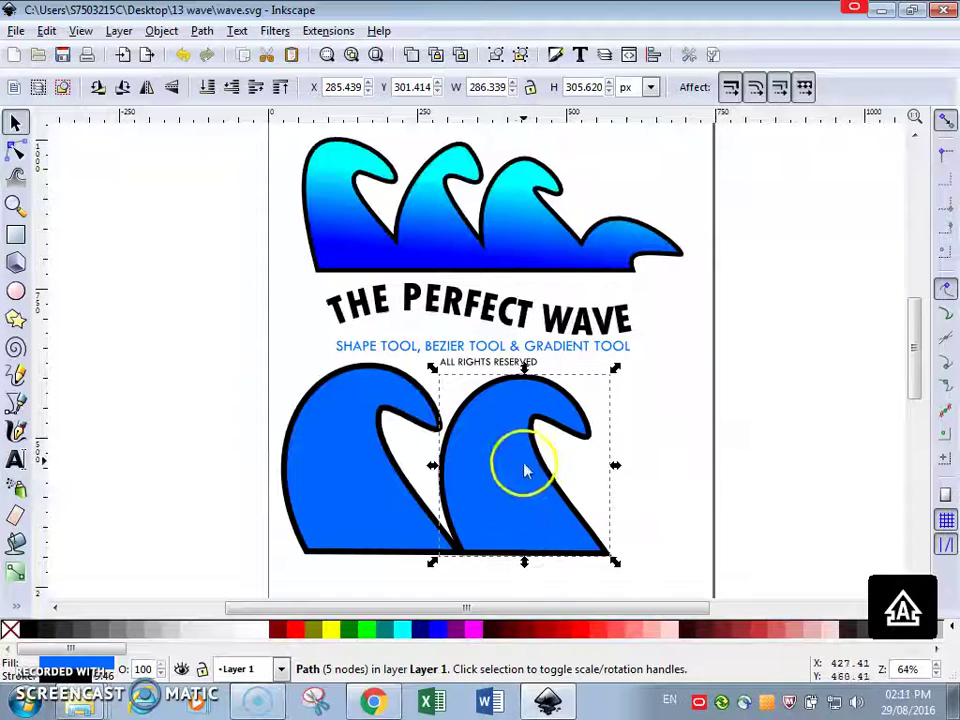
drag(436, 371, 477, 418)
drag(544, 501, 649, 506)
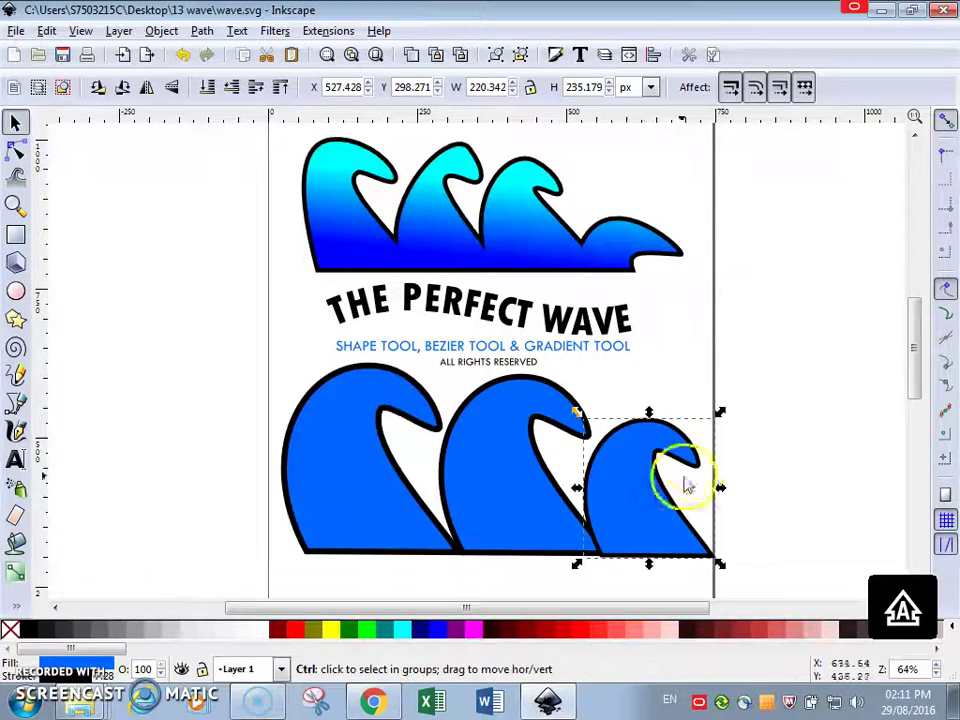
drag(725, 421, 752, 403)
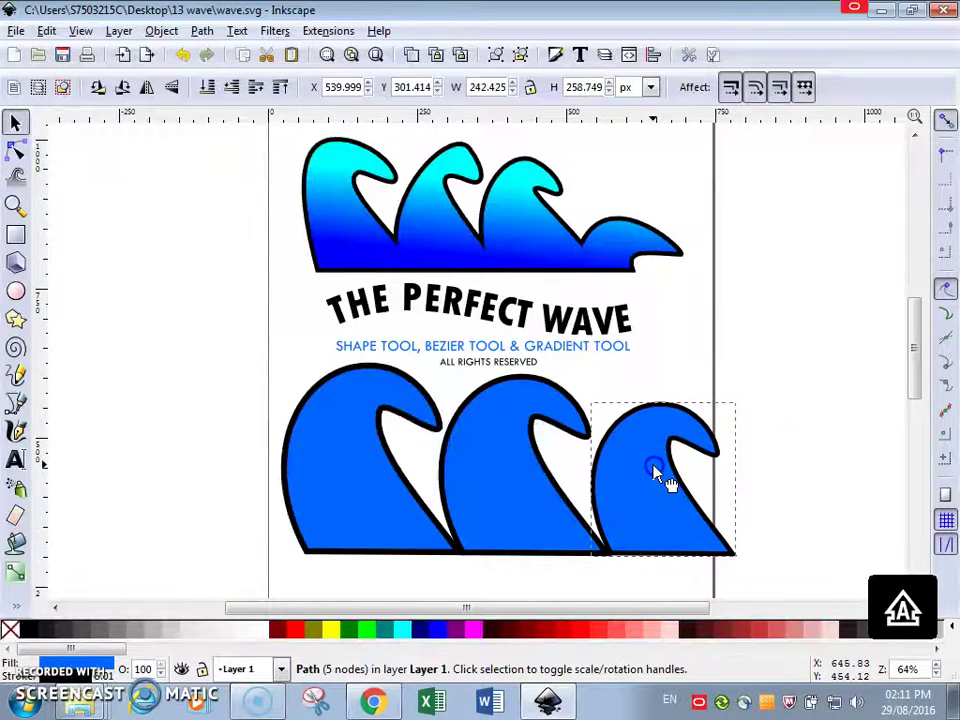
drag(646, 473, 650, 470)
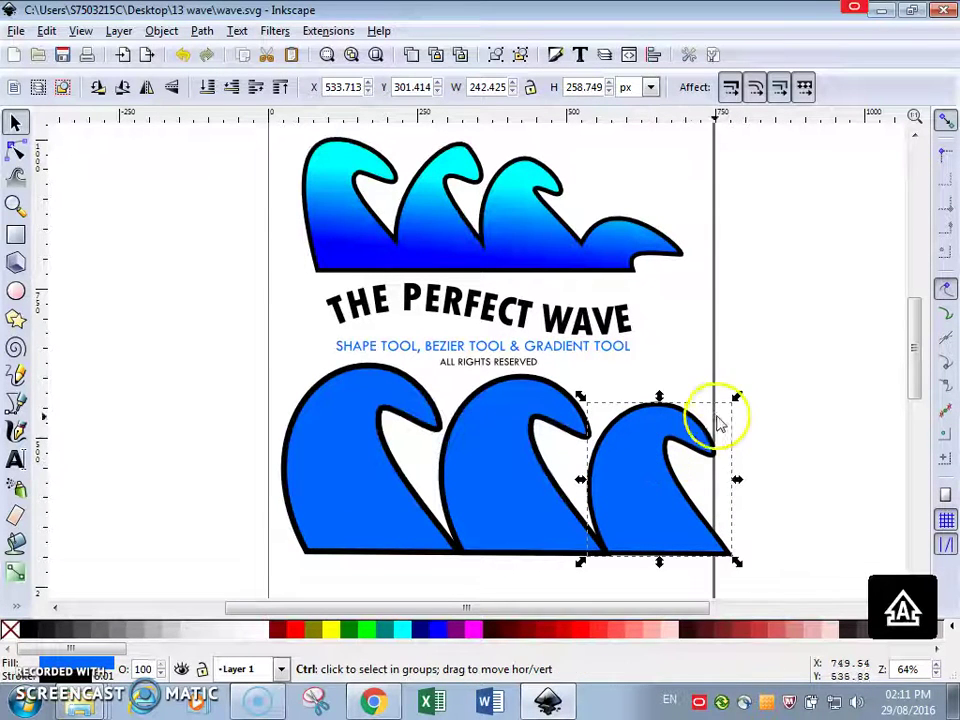
drag(740, 402, 743, 404)
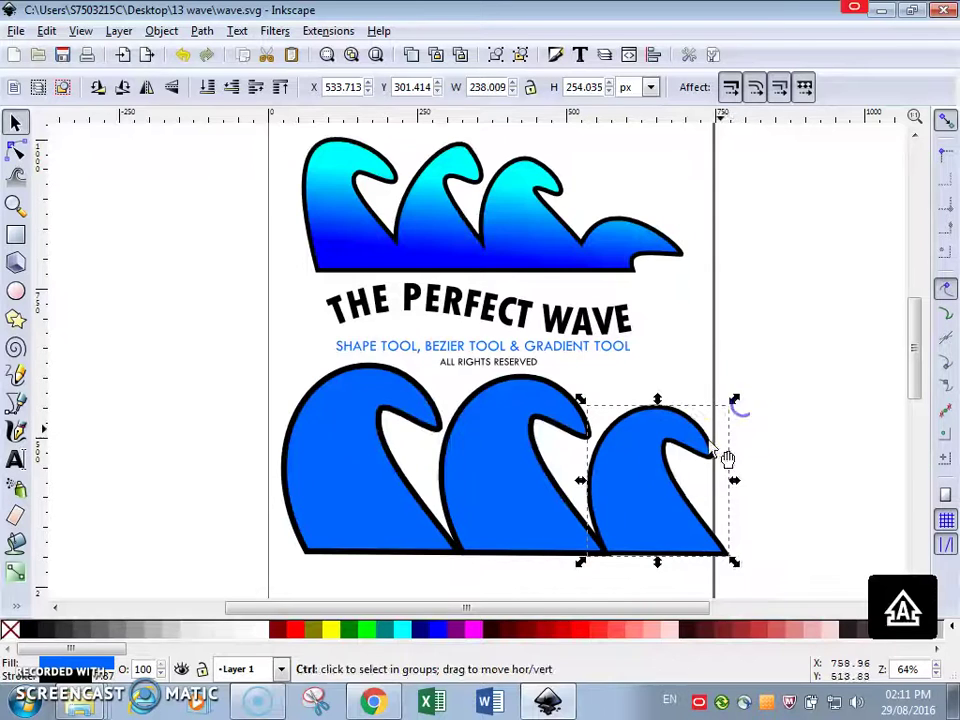
drag(669, 467, 669, 467)
click(772, 461)
- Duplicate the third wave, place the copy to its right, and flatten and stretch it to about 271 × 144 px
click(652, 503)
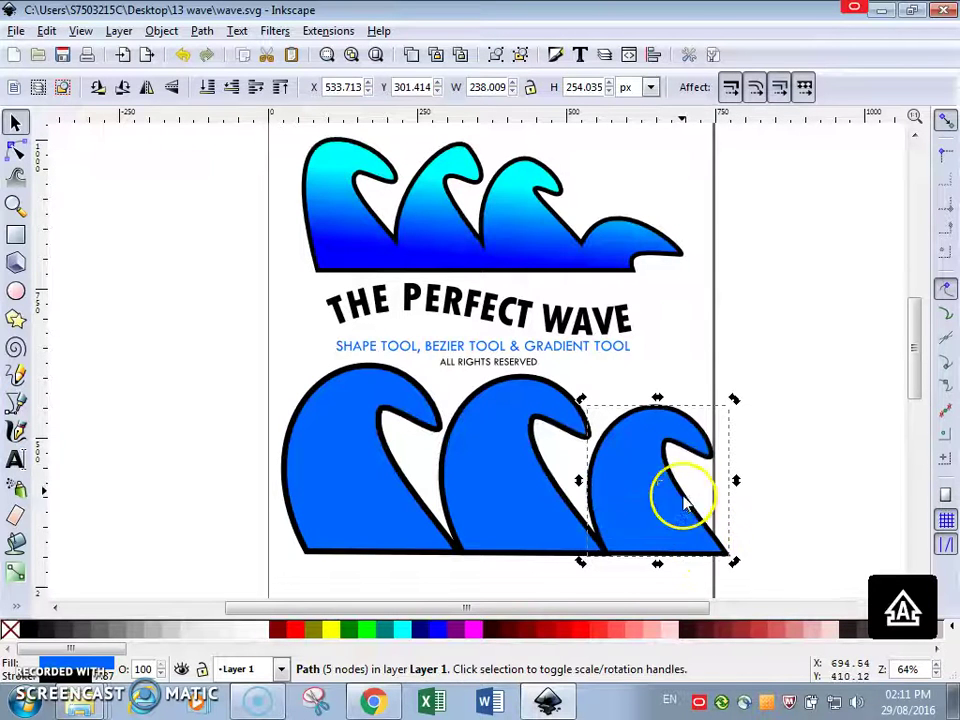
drag(653, 458, 780, 456)
click(726, 396)
click(774, 442)
drag(777, 401, 784, 466)
click(802, 507)
click(840, 508)
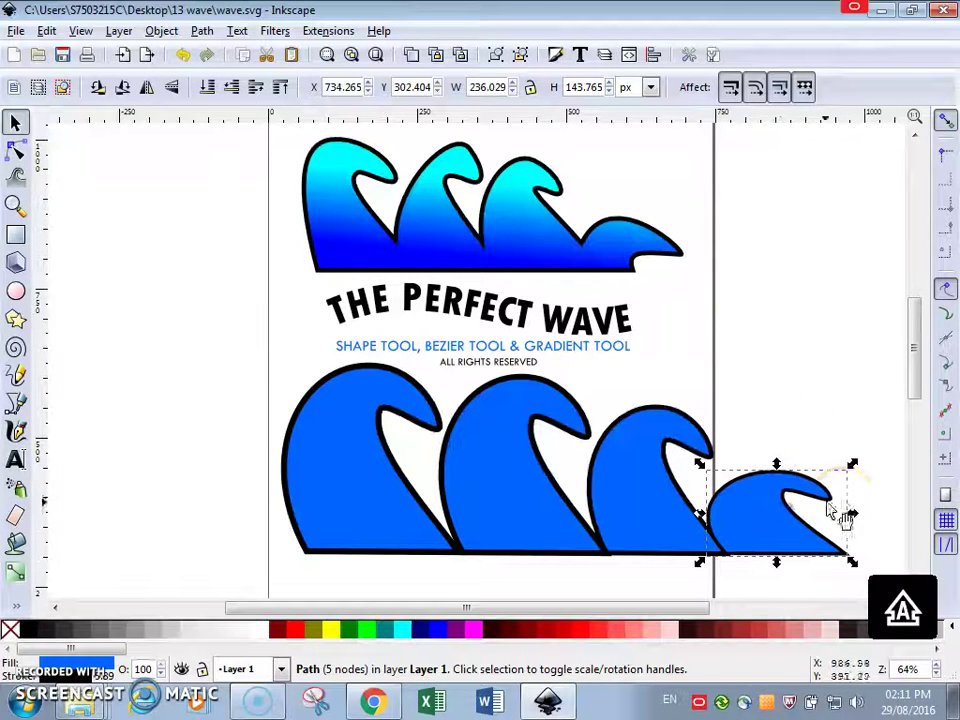
drag(851, 512, 868, 514)
key(Escape)
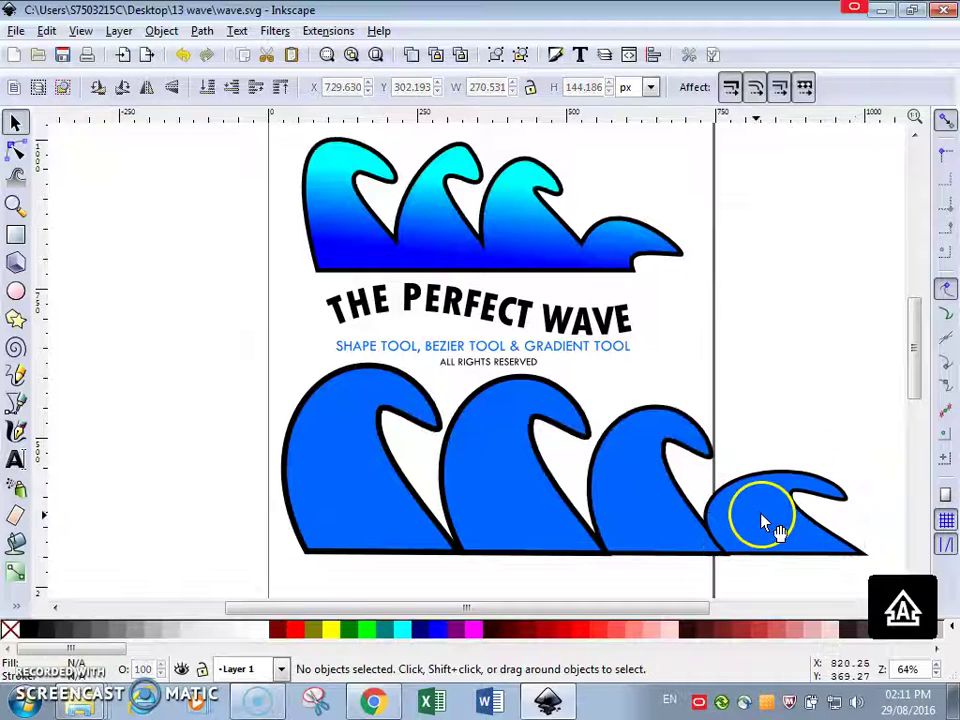
drag(756, 524, 754, 523)
key(Escape)
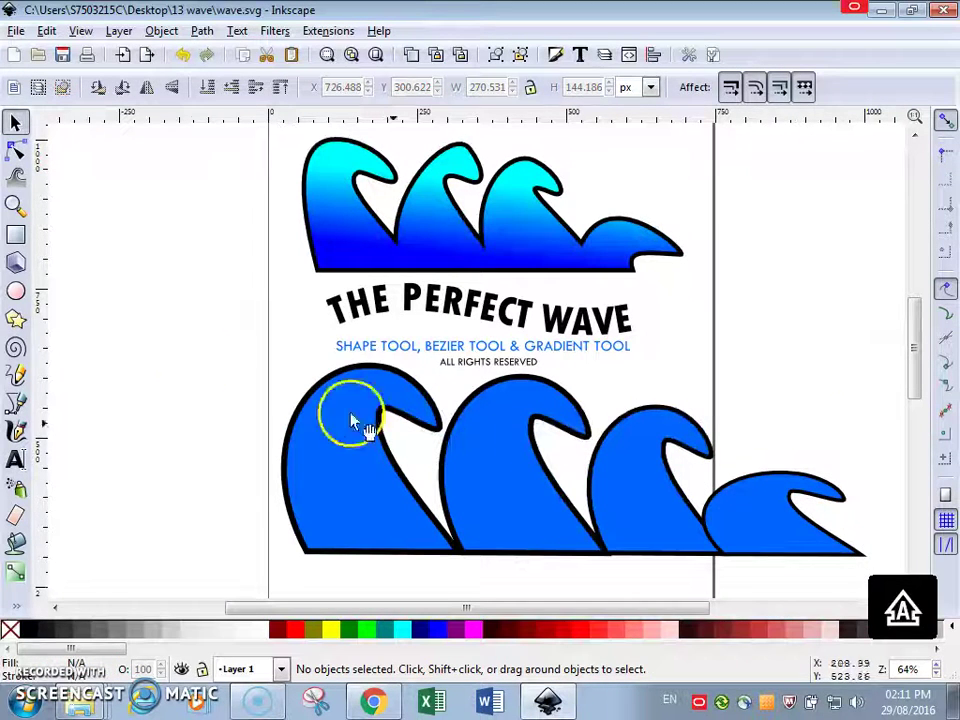
- Draw a wide rectangle across the bases of all four waves and nudge it into alignment with them
click(15, 234)
scroll(316, 480, down, 3)
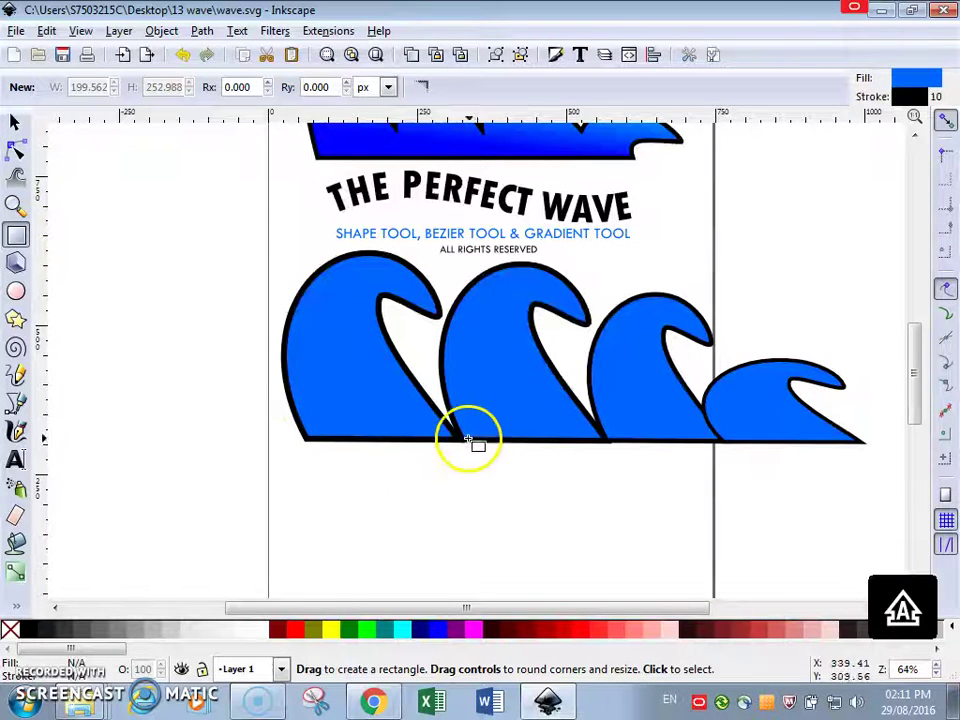
drag(297, 417, 867, 516)
click(565, 474)
key(s)
mouse_move(407, 451)
mouse_down()
mouse_move(413, 440)
mouse_move(405, 446)
mouse_up()
click(280, 381)
click(351, 338)
shift+click(484, 350)
shift+click(737, 390)
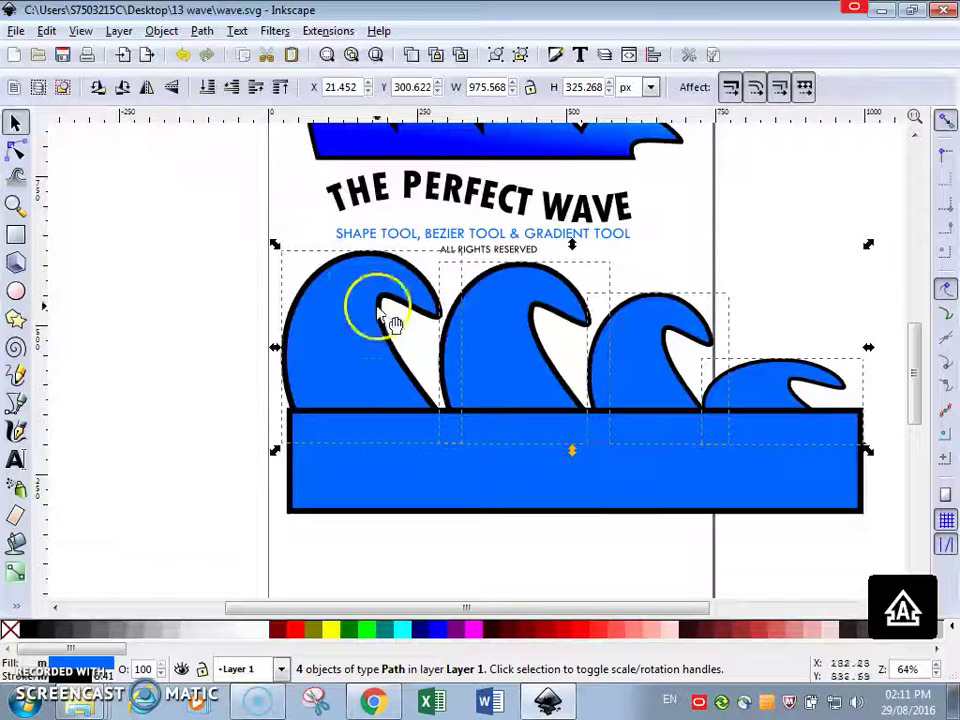
click(172, 263)
drag(150, 236, 915, 549)
key(Escape)
click(16, 148)
click(15, 123)
- Select the four waves and the rectangle without the text lines, and move them down clear of the lettering
drag(113, 225, 943, 526)
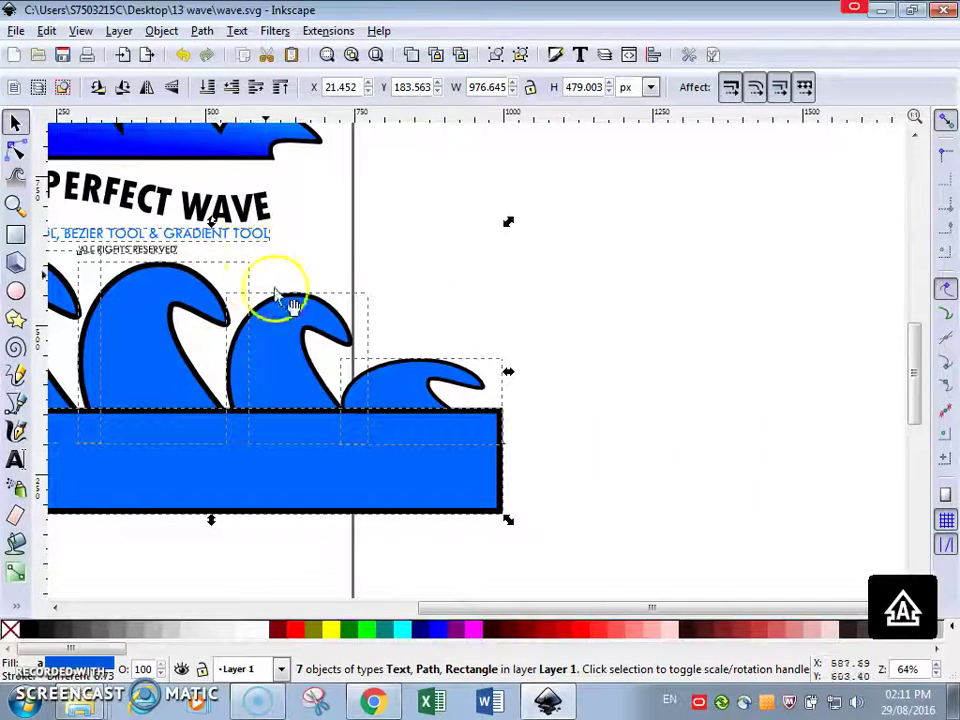
drag(521, 603, 405, 607)
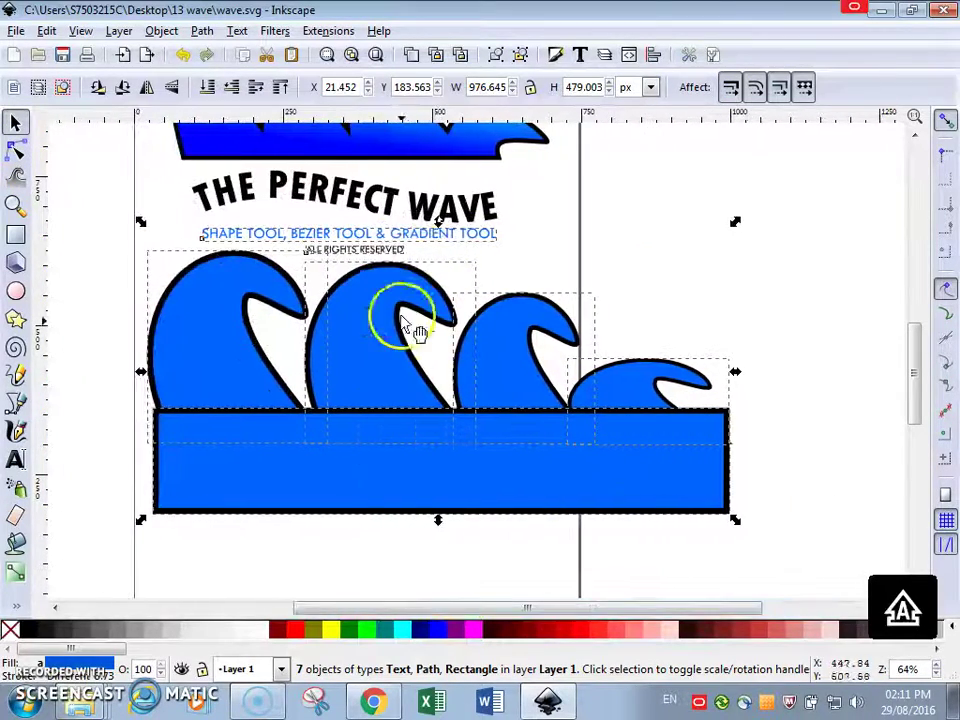
shift+click(398, 237)
shift+click(376, 250)
drag(370, 300, 364, 345)
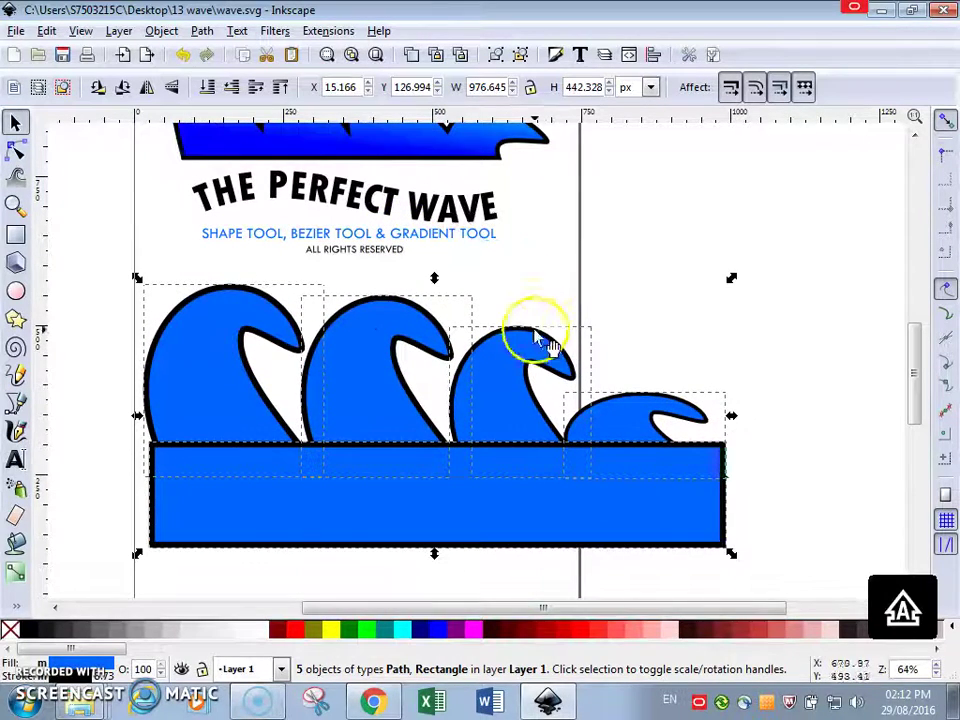
- Merge the four waves and the rectangle into a single path with Union
click(201, 31)
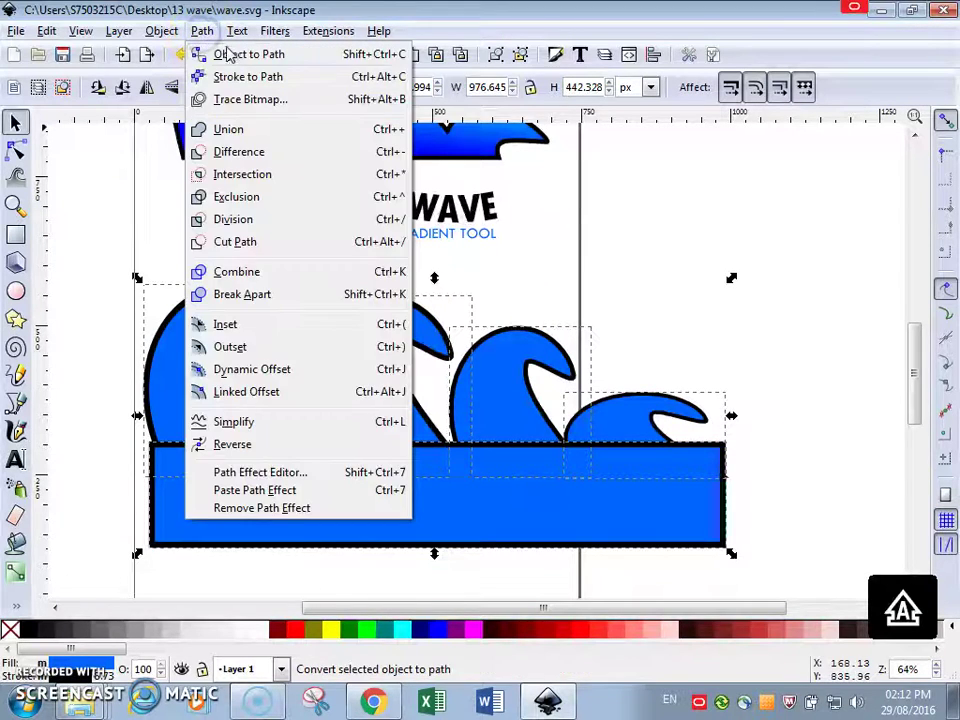
click(226, 129)
click(716, 333)
scroll(771, 345, up, 1)
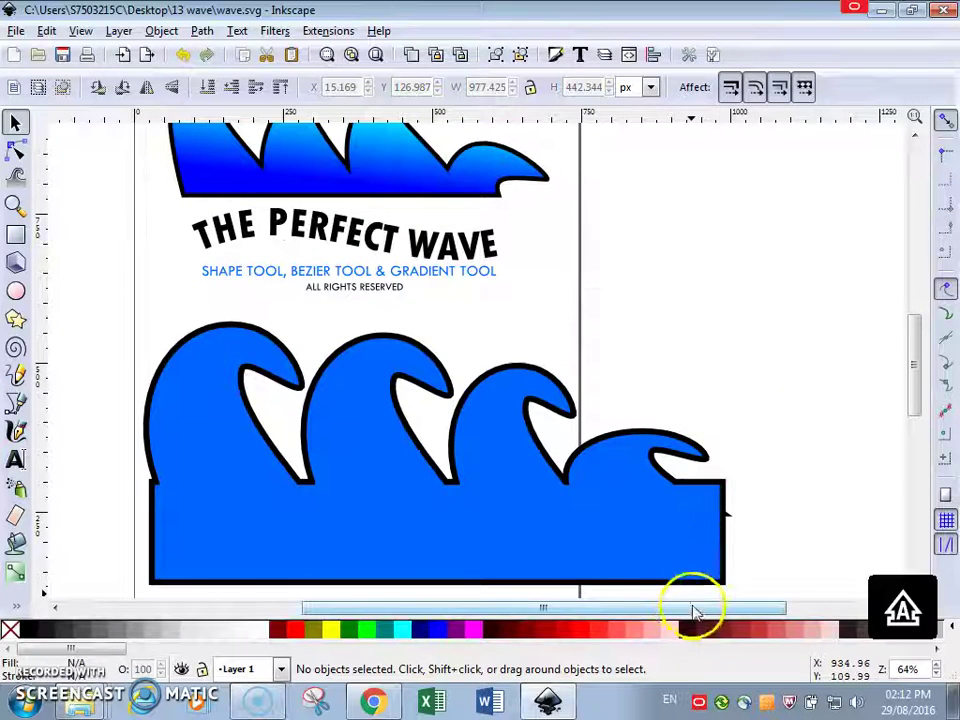
drag(696, 612, 628, 600)
scroll(659, 407, up, 2)
scroll(655, 390, down, 1)
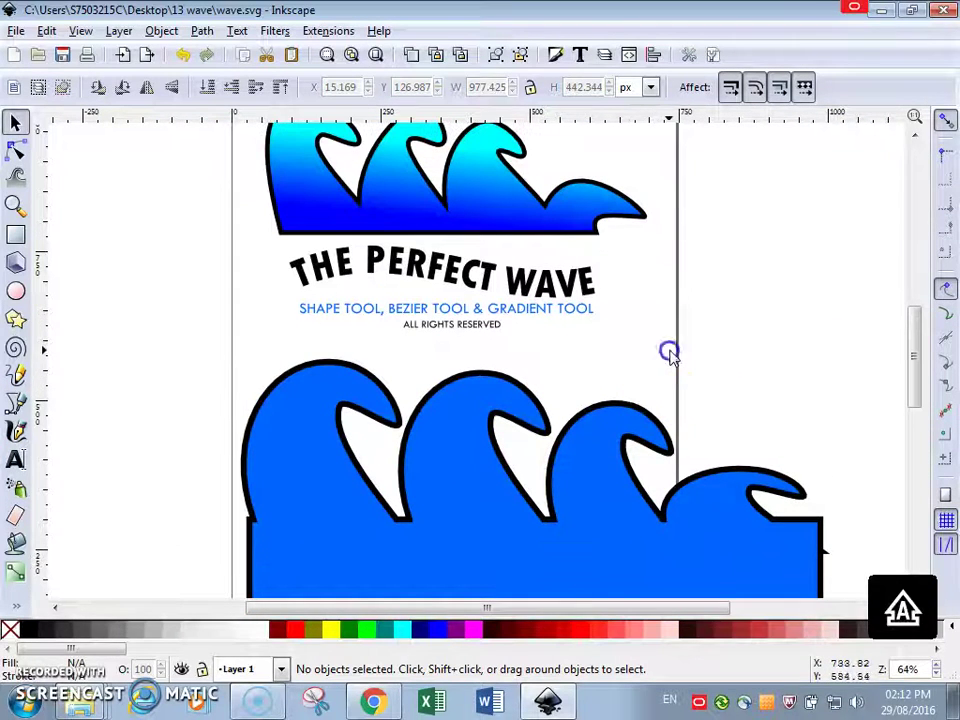
- Delete the two nodes where the first wave's left edge meets the rectangular base in the merged path
click(393, 562)
scroll(405, 538, down, 2)
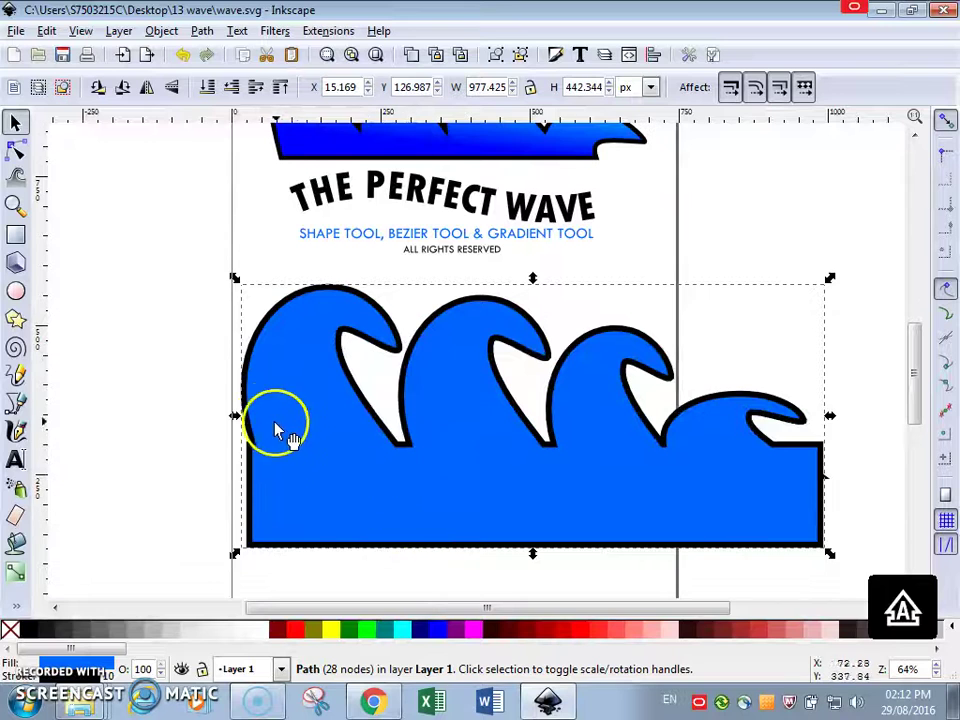
scroll(244, 388, up, 1)
scroll(216, 356, down, 1)
click(15, 152)
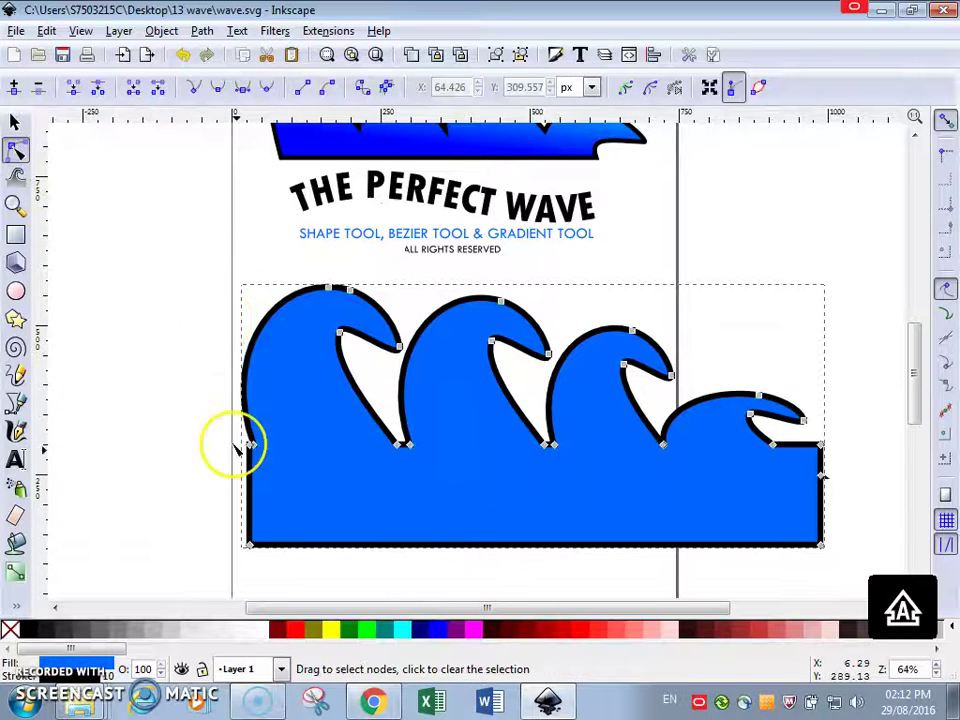
drag(271, 472, 273, 470)
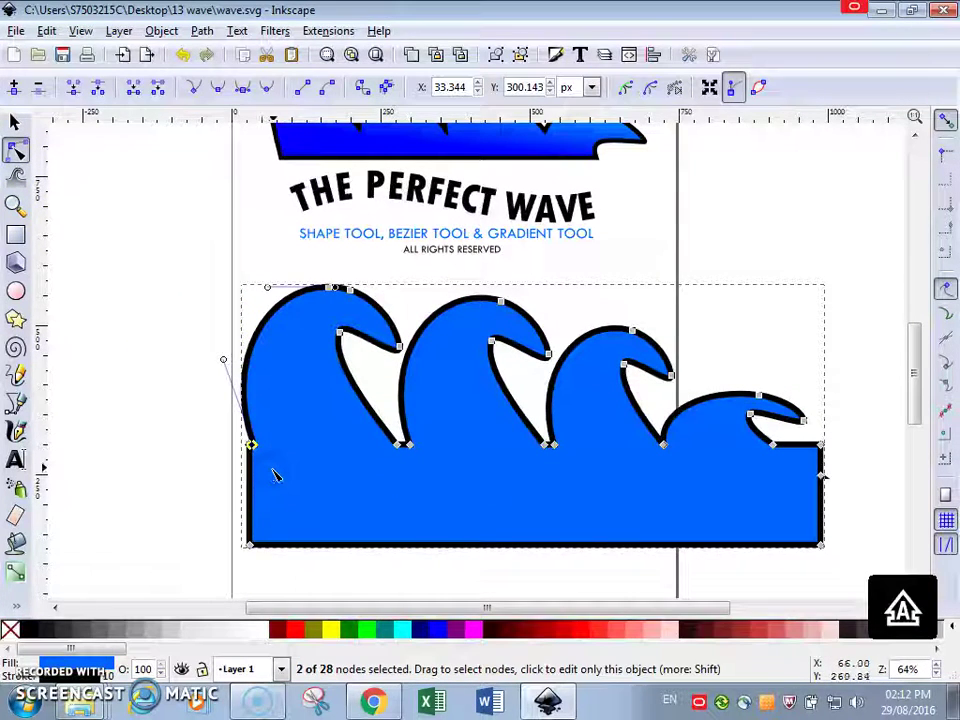
click(281, 477)
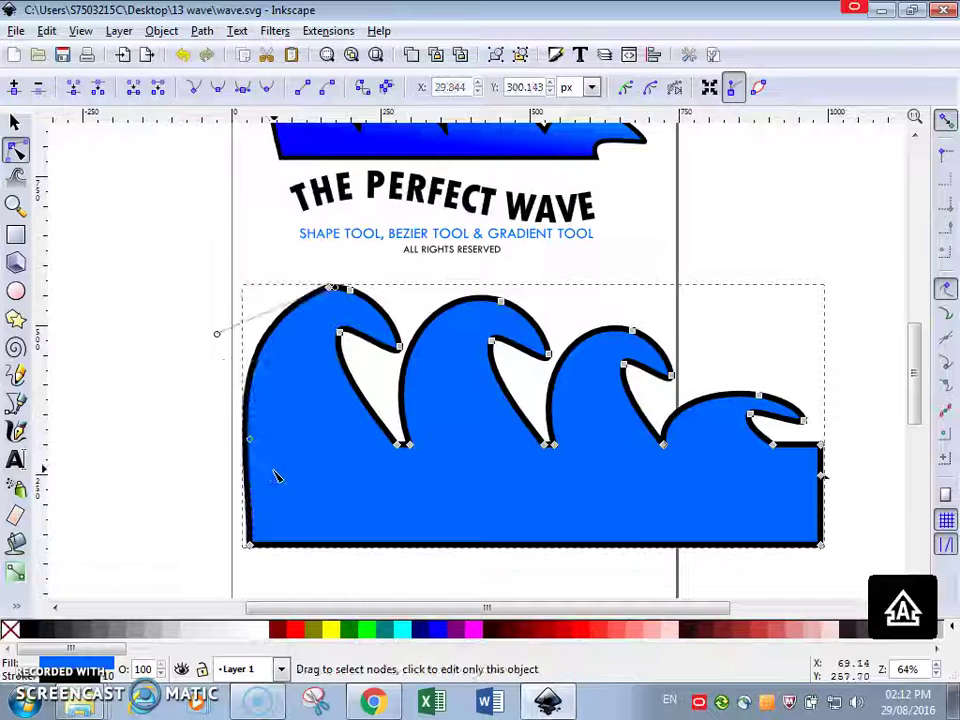
- Delete the second wave's left base node so its back joins the first wave's lower node directly
click(397, 447)
click(410, 445)
key(Delete)
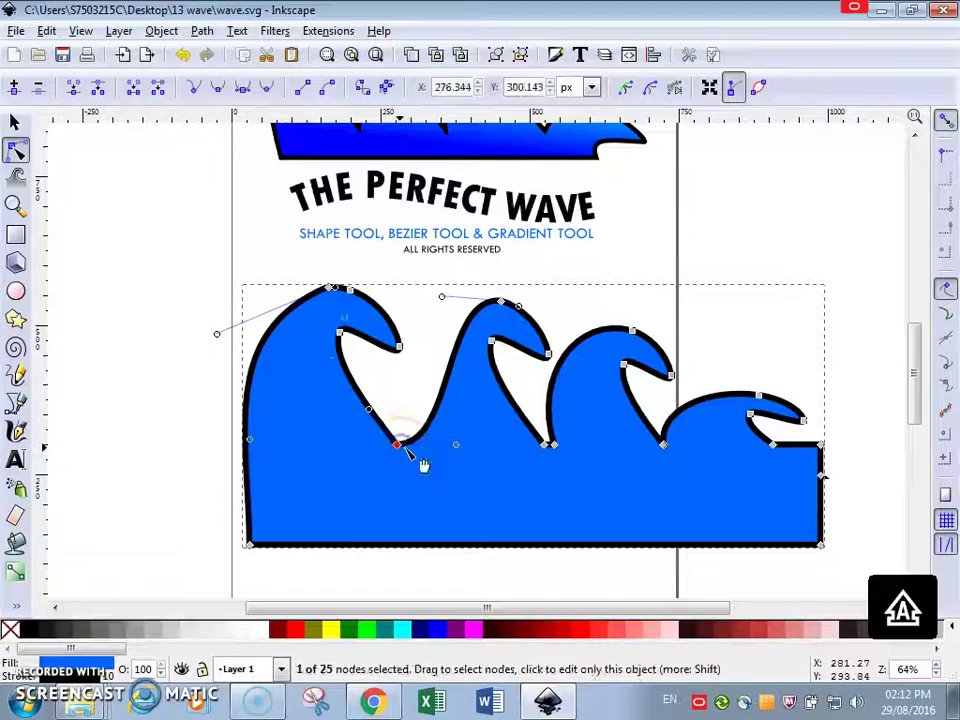
- Convert the node in the valley between the first and second waves to a corner node
scroll(433, 457, up, 2)
scroll(377, 420, up, 4)
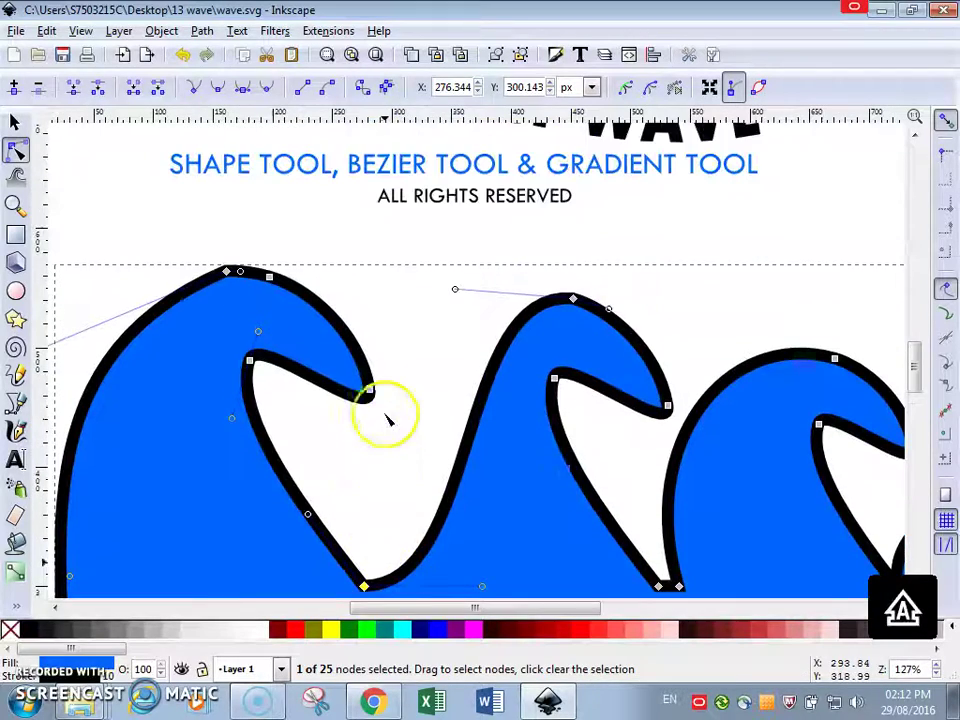
click(345, 343)
scroll(350, 347, up, 3)
scroll(355, 350, up, 4)
scroll(339, 328, down, 9)
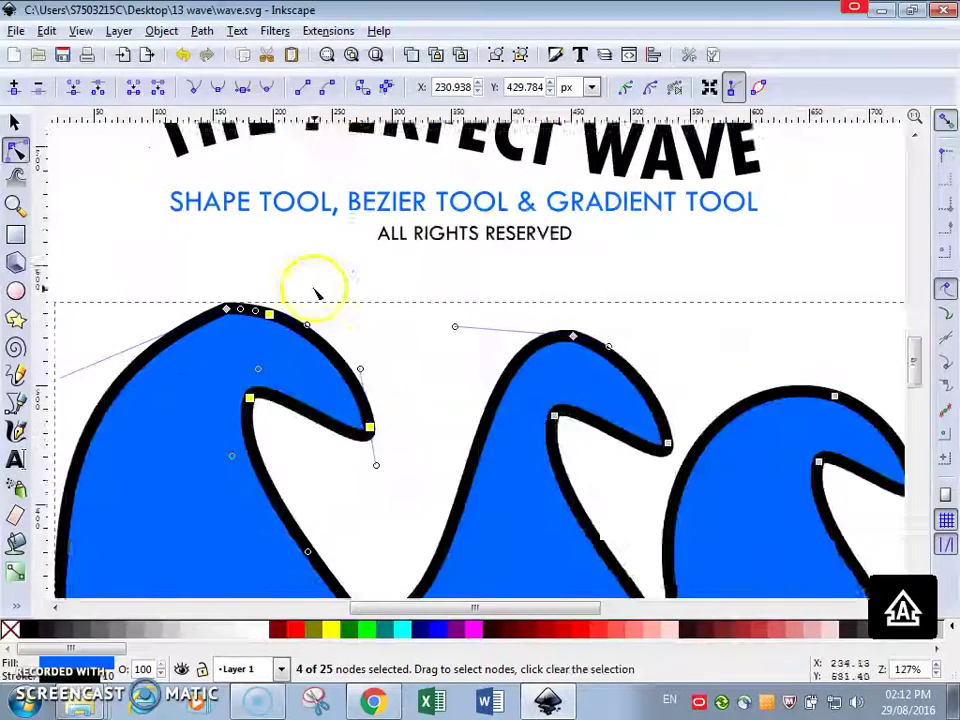
click(364, 474)
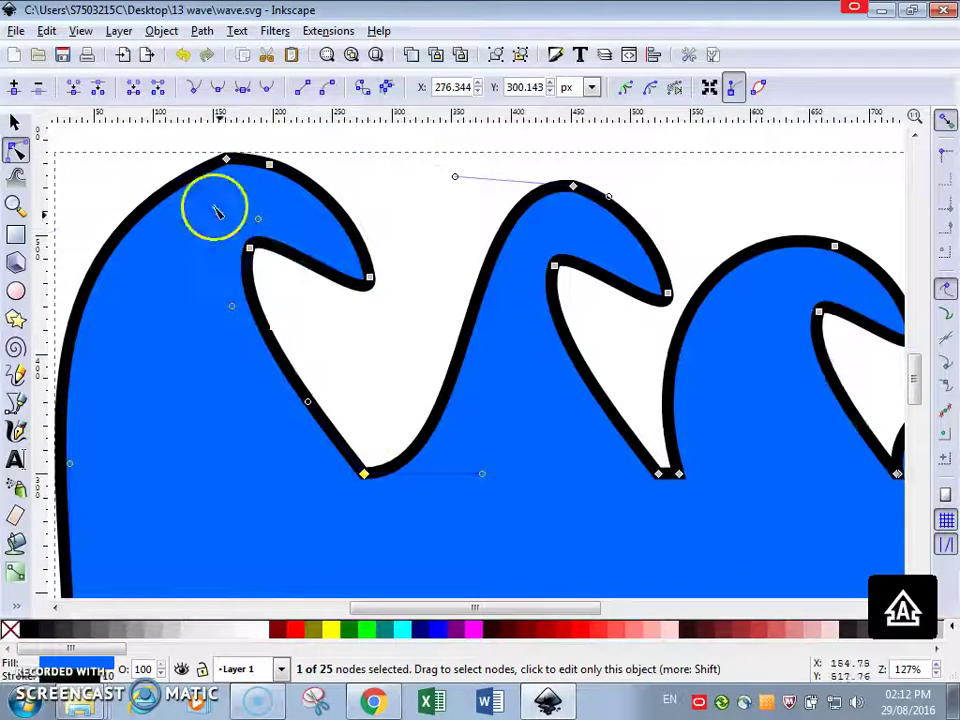
click(195, 90)
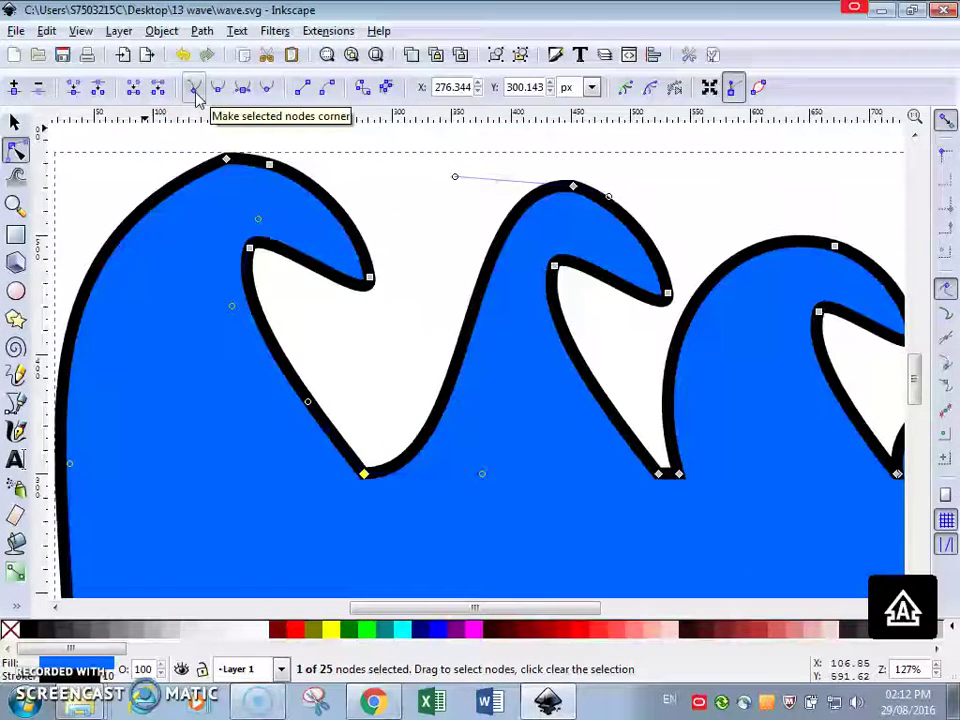
- Delete the third wave's left base node and make the valley node between the second and third waves a corner node
click(658, 475)
click(679, 474)
key(Delete)
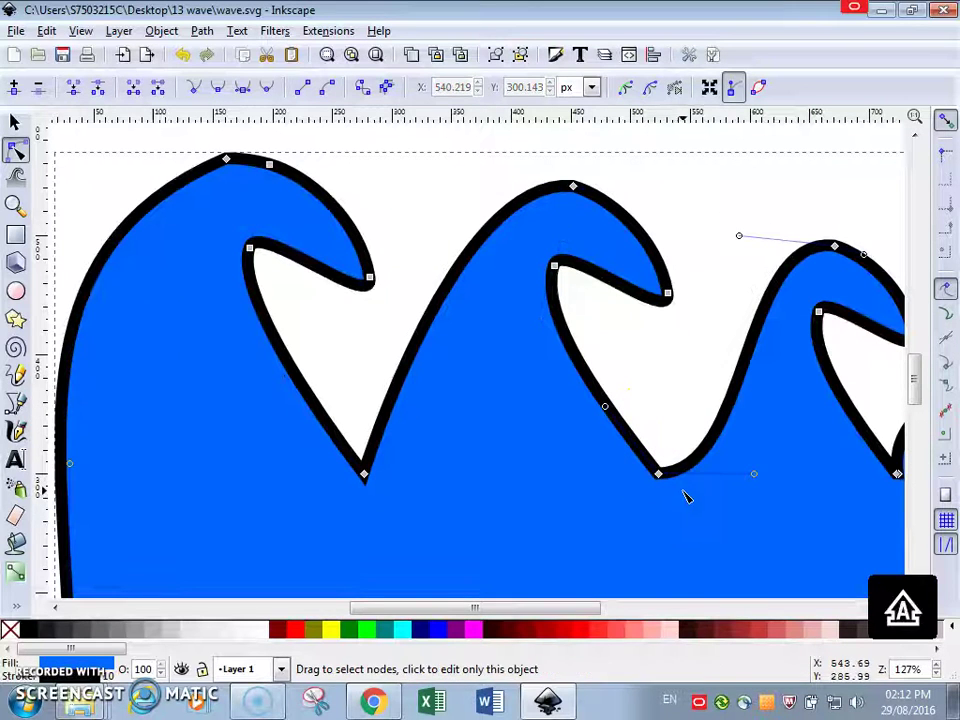
click(188, 88)
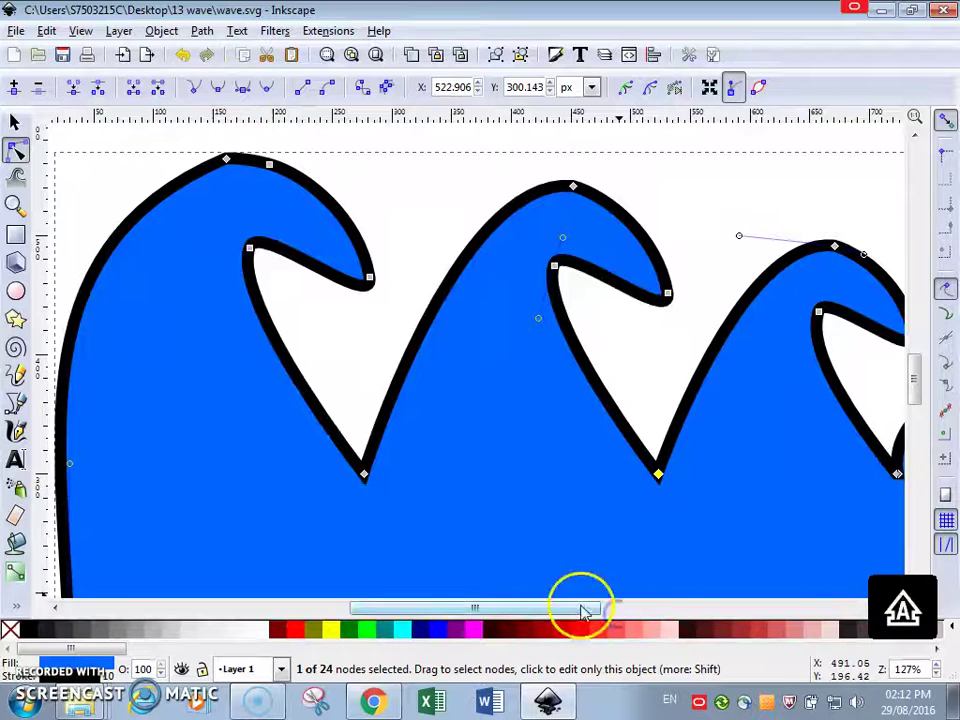
- Delete the upper nodes along the base's right edge so the fourth wave's lower node joins the bottom-right corner directly
drag(584, 608, 664, 607)
click(621, 475)
ctrl+scroll(672, 513, down, 2)
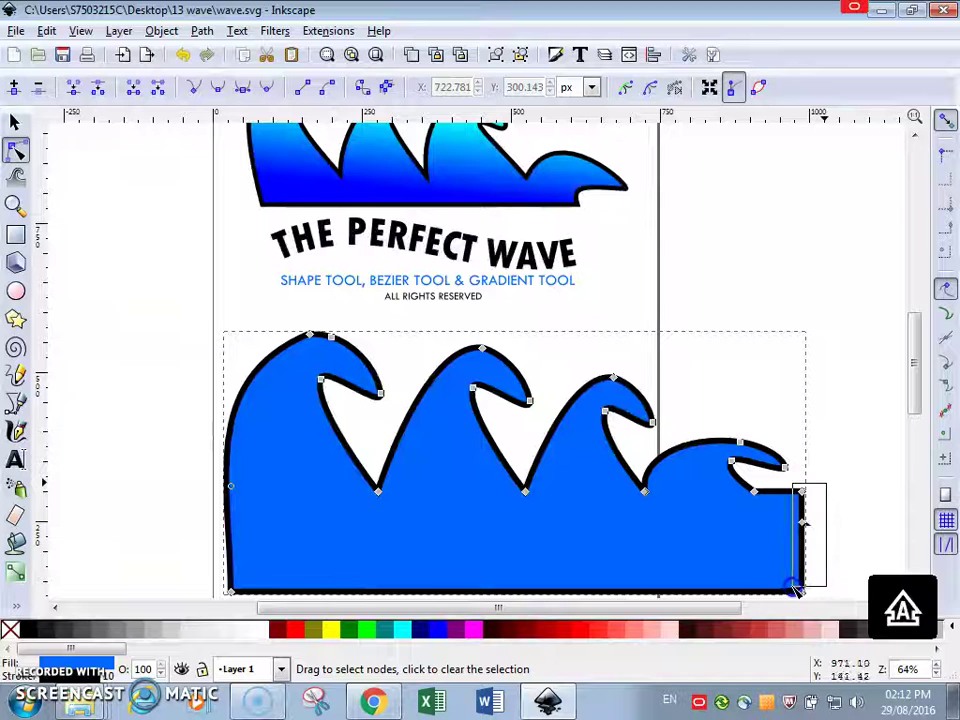
drag(790, 594, 809, 523)
click(754, 490)
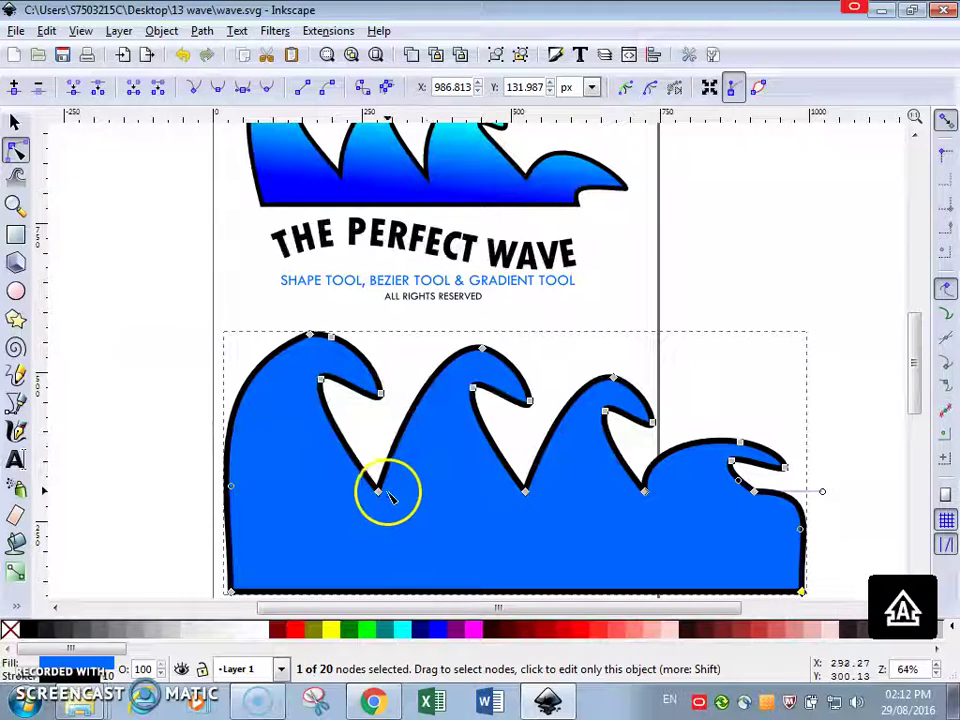
- Lower the three valley nodes between the waves and delete the leftover node at the fourth wave's back
drag(378, 491, 382, 532)
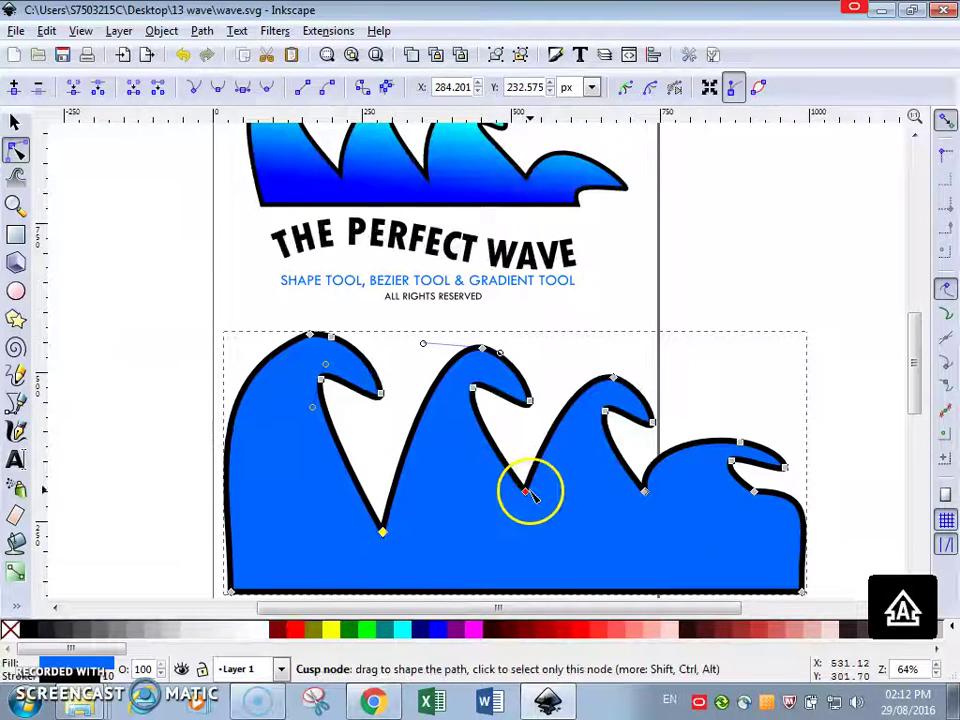
drag(525, 491, 528, 531)
drag(648, 494, 635, 537)
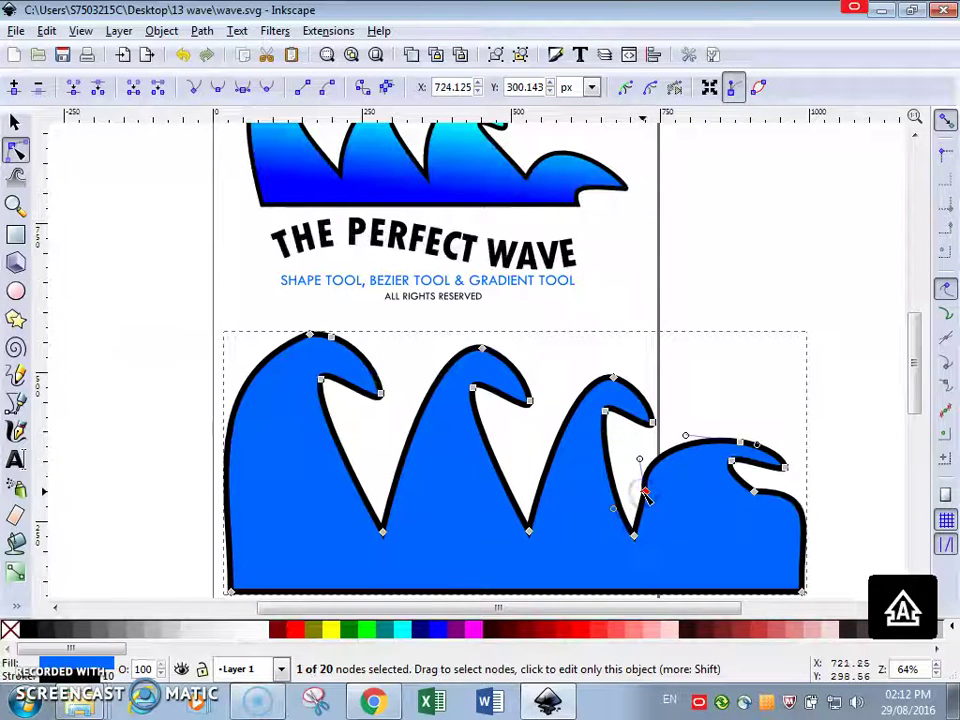
key(Delete)
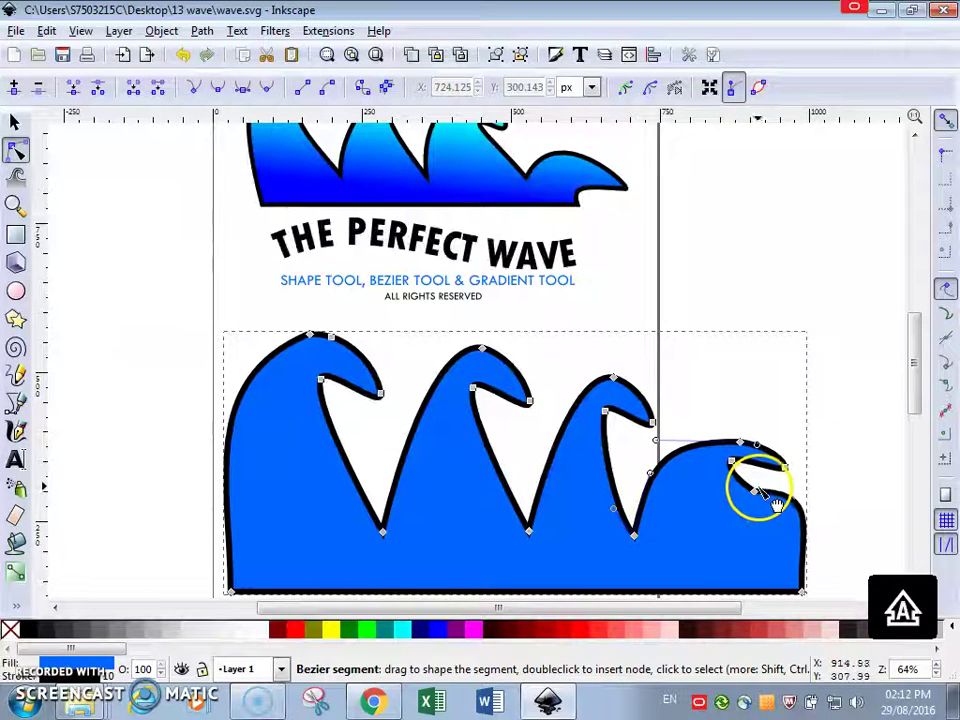
- Delete the node below the fourth wave's curl and move the inner curl node slightly down
drag(754, 490, 749, 536)
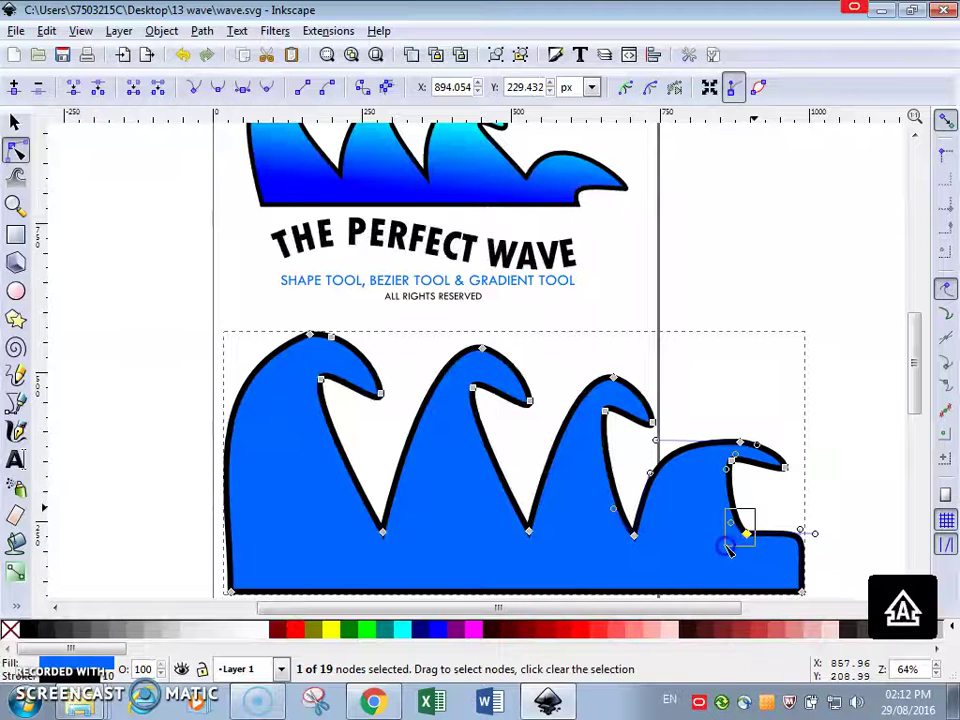
key(Delete)
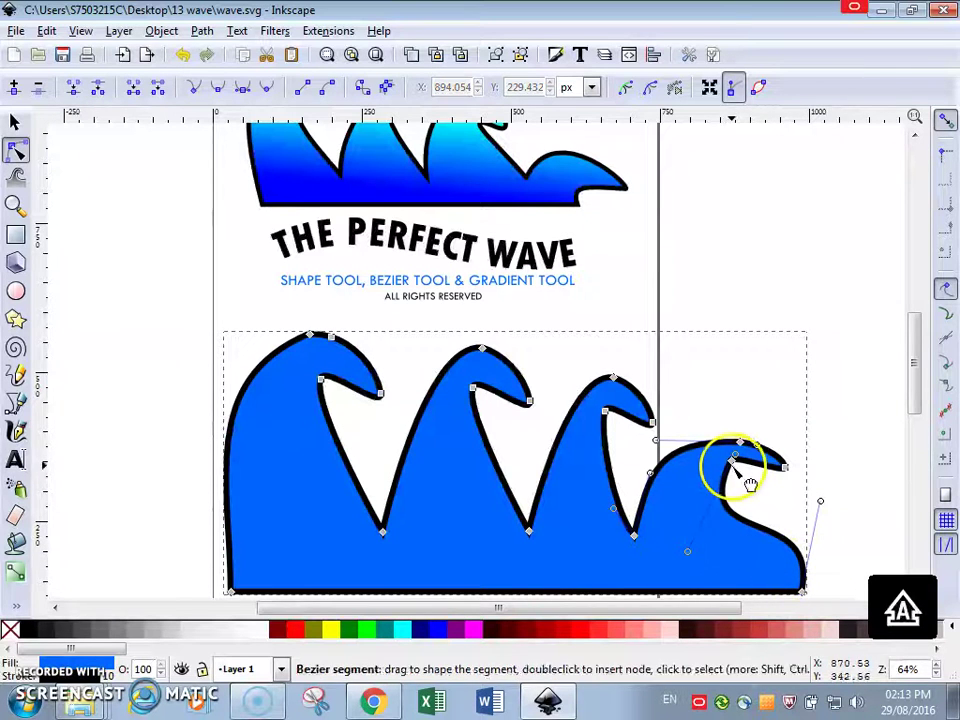
drag(732, 462, 736, 486)
click(771, 467)
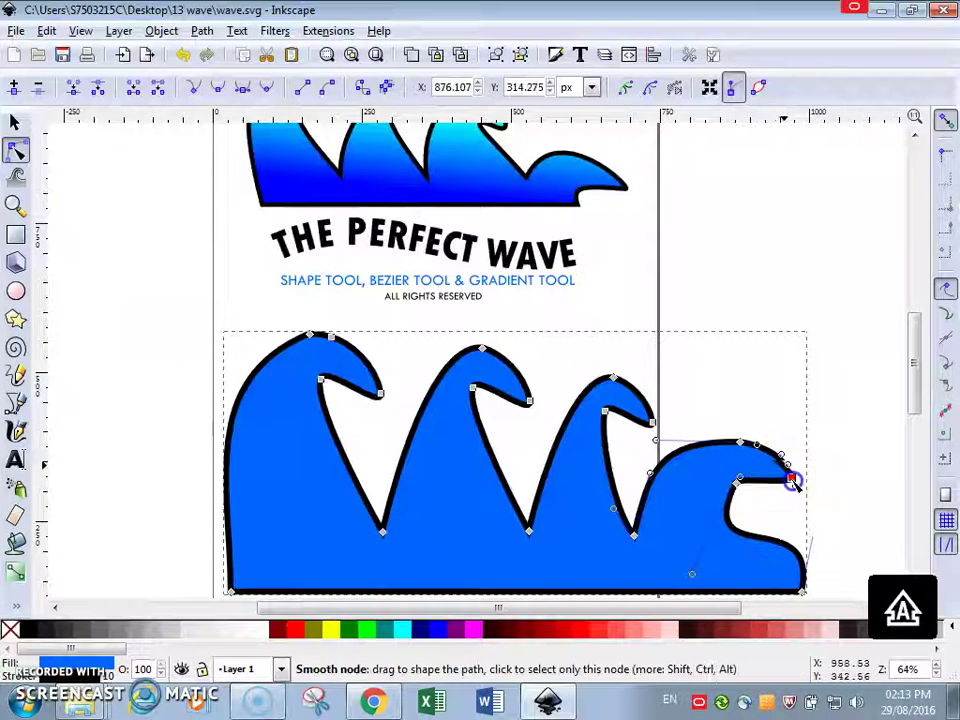
- Pull the fourth wave's tip outward and down, and delete its crest node to form one continuous back curve
drag(795, 486, 814, 512)
click(740, 444)
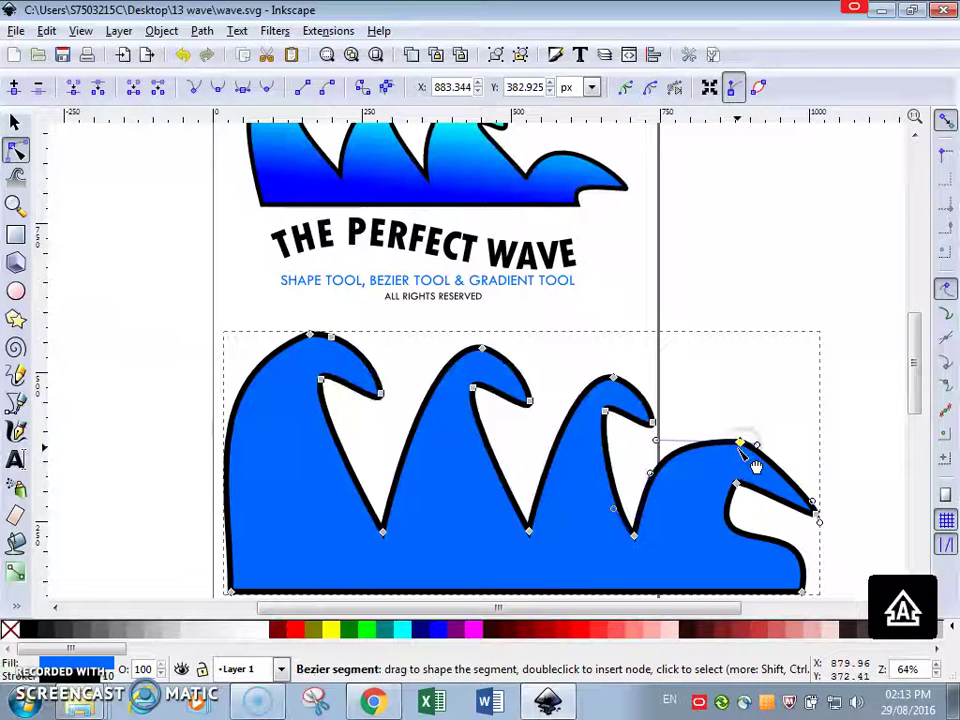
drag(775, 465, 776, 454)
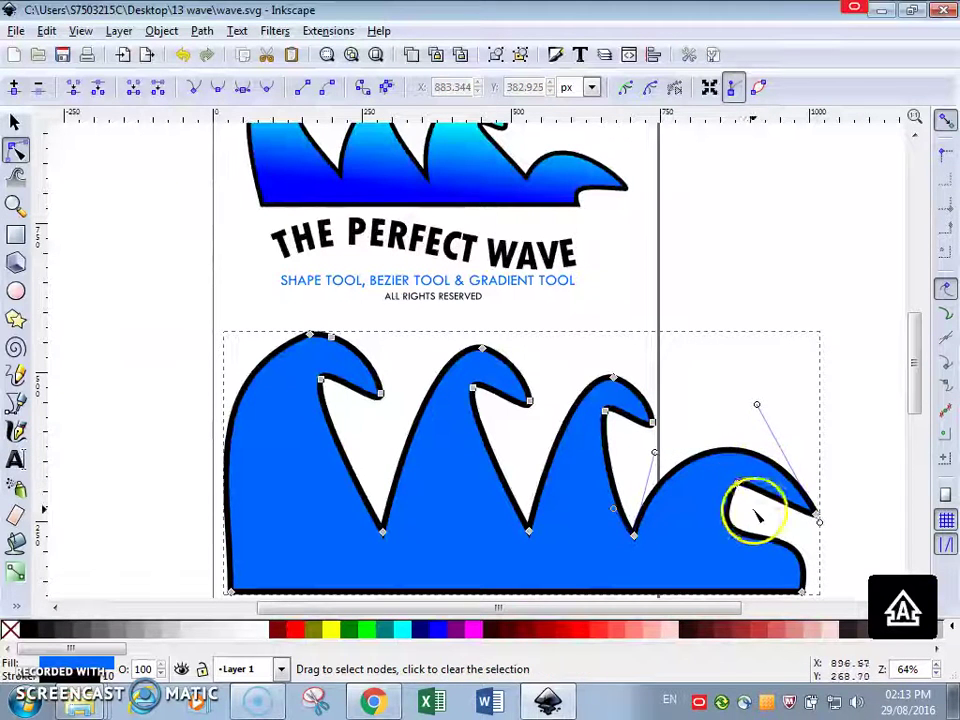
- Delete the fourth wave's inner curl node and adjust the bottom-right corner's handle to hollow out the underside
click(737, 486)
key(Delete)
click(803, 550)
drag(748, 557, 697, 499)
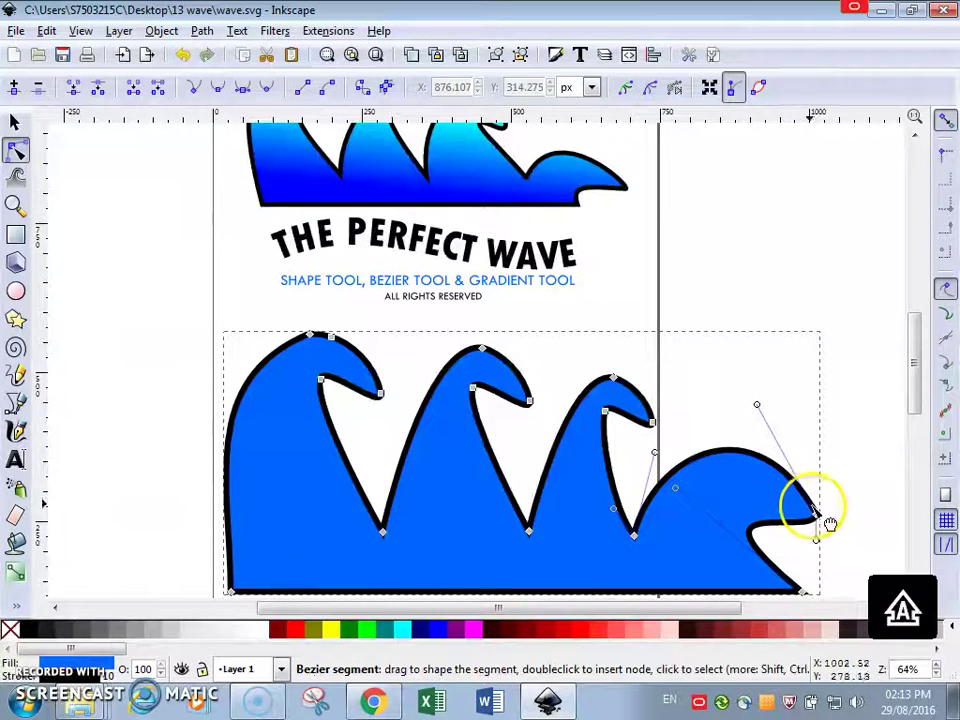
- Move the fourth wave's tip slightly down, make it a smooth node and extend its upper handle to shape the back
drag(812, 514, 821, 531)
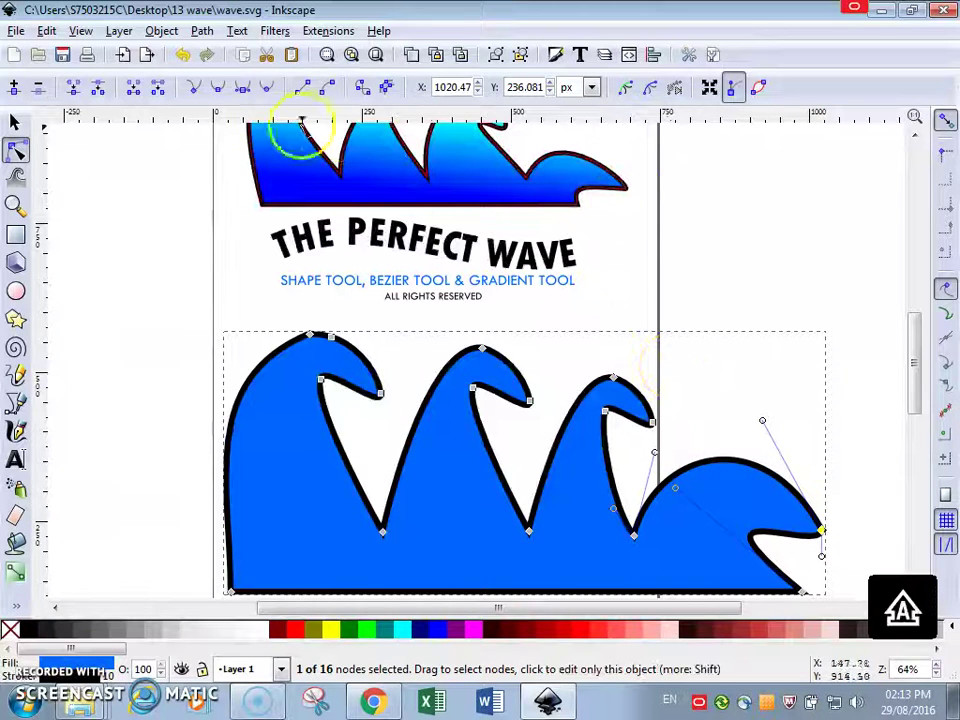
click(195, 92)
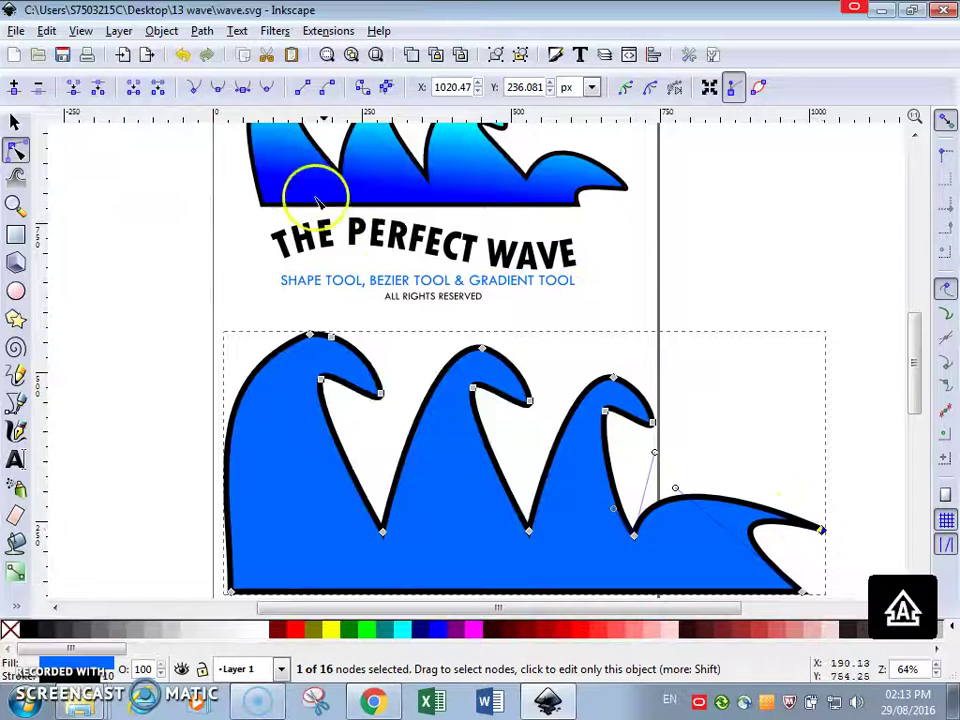
click(218, 89)
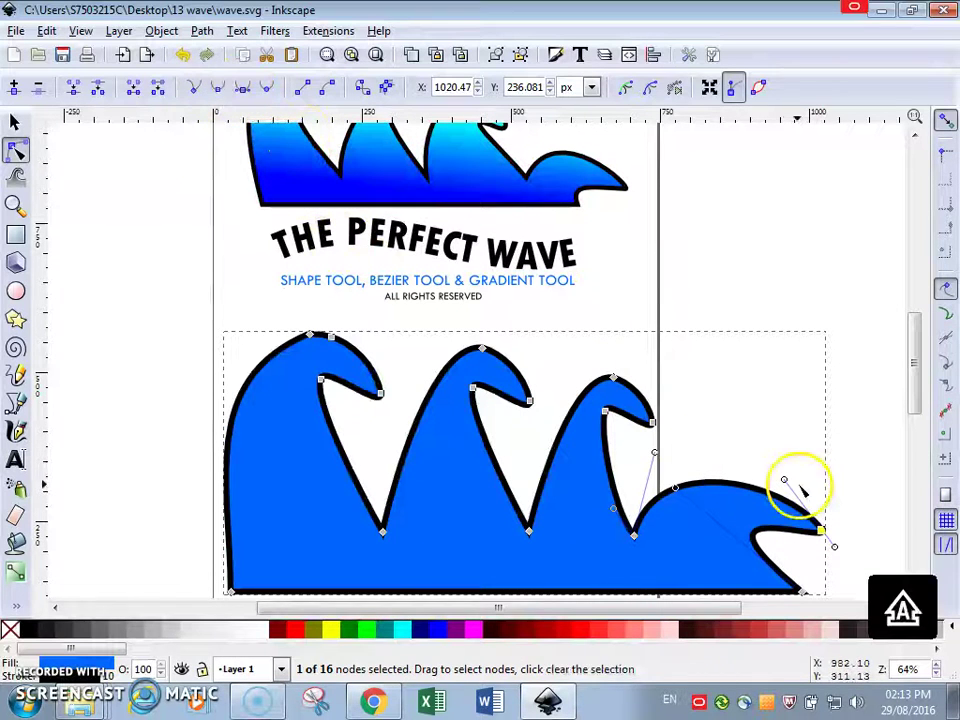
drag(788, 482, 737, 463)
- Delete the first wave's left crest node so its back runs in one curve to the remaining crest node
scroll(630, 457, up, 1)
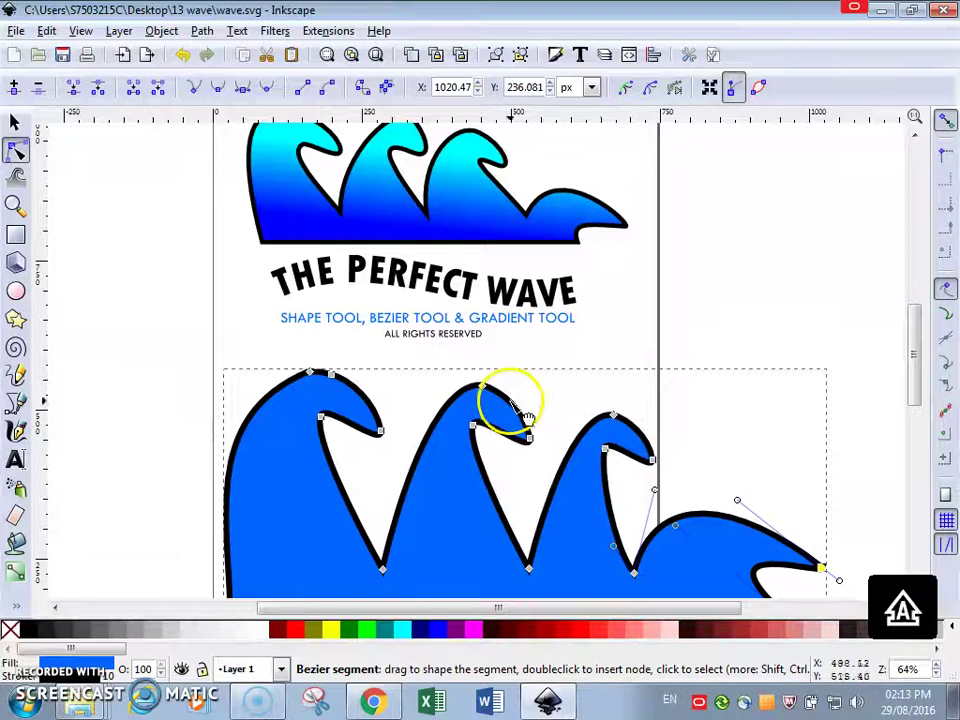
scroll(491, 411, up, 2)
scroll(436, 404, down, 2)
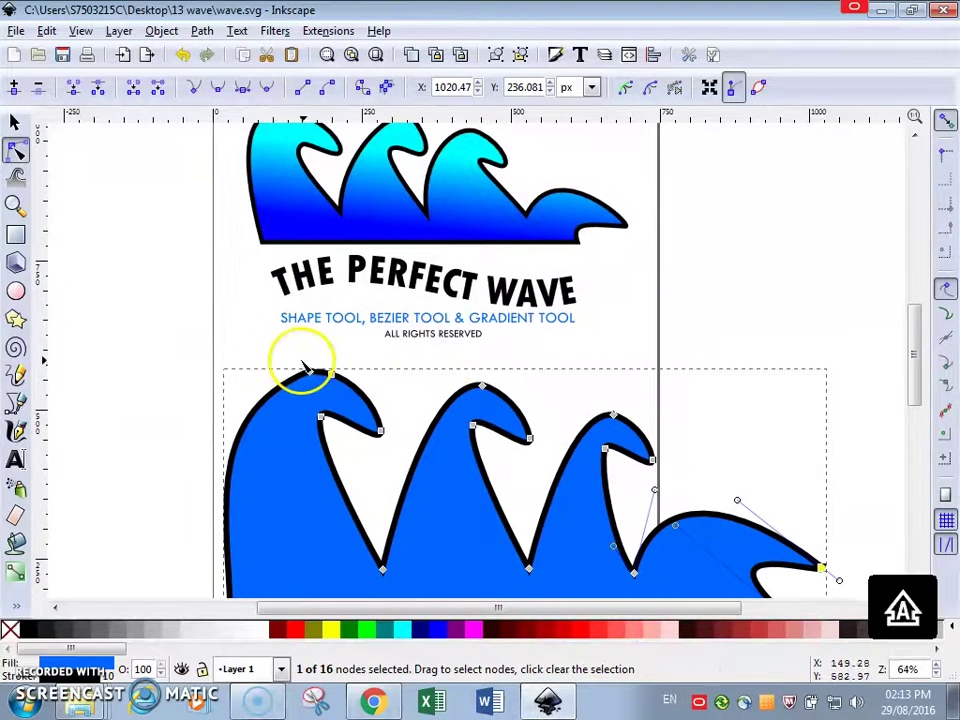
drag(310, 372, 297, 371)
scroll(303, 447, up, 2)
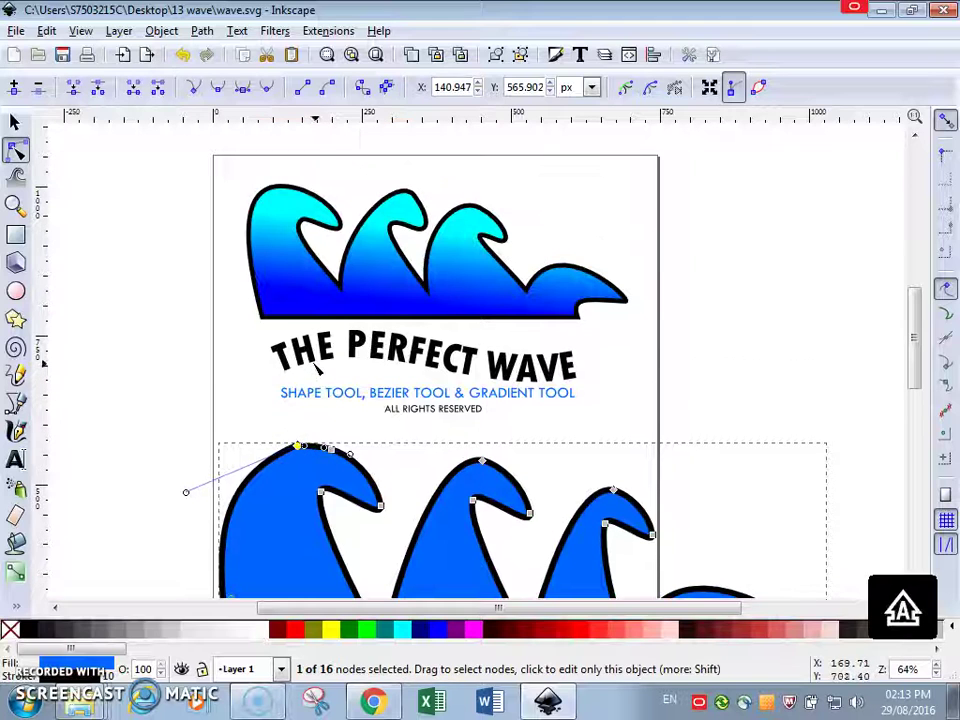
click(303, 449)
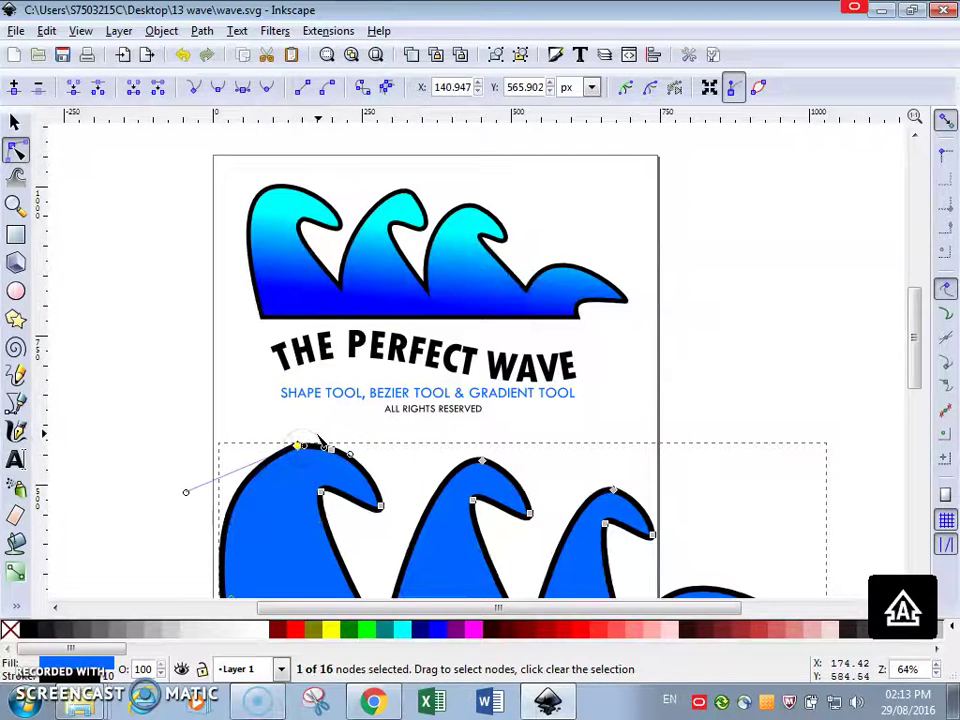
key(Delete)
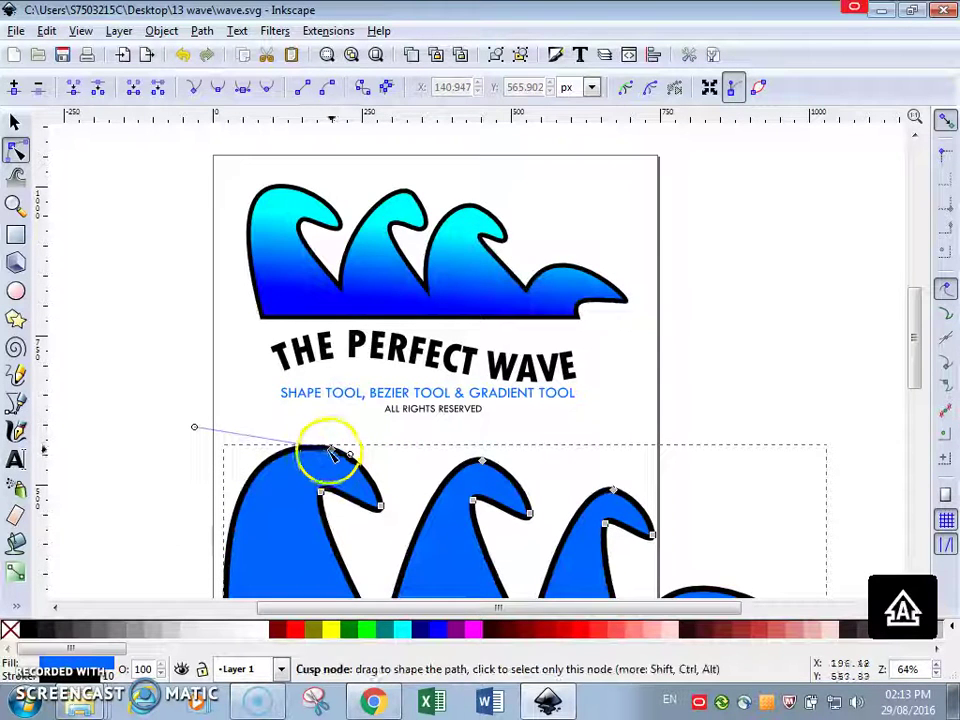
- Try making the first wave's remaining crest node symmetric, and undo the conversion
click(333, 447)
drag(348, 458, 349, 459)
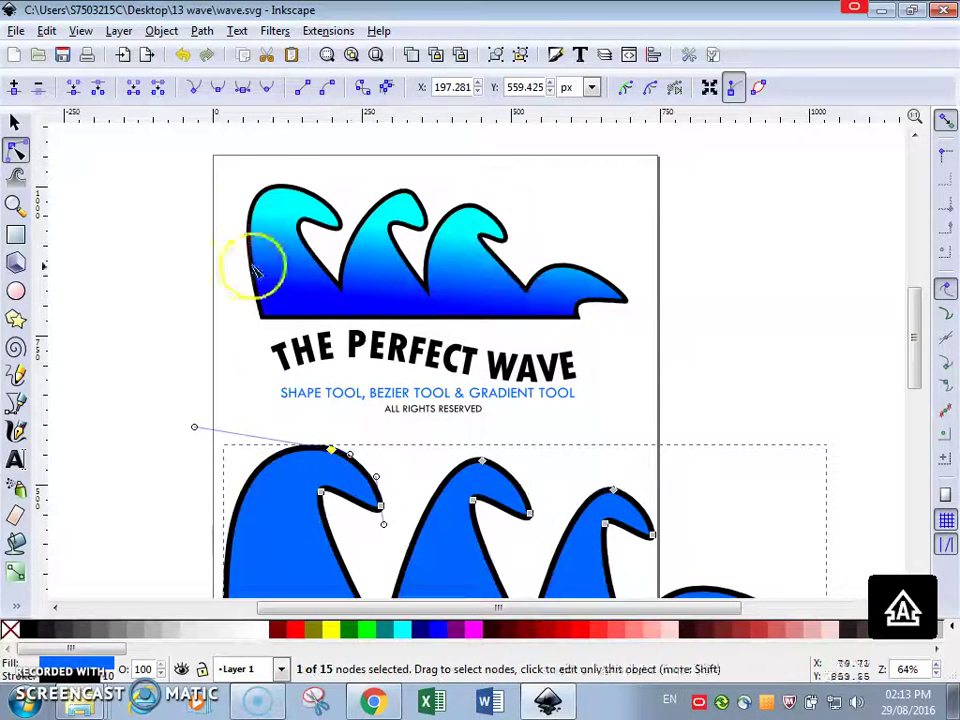
click(242, 90)
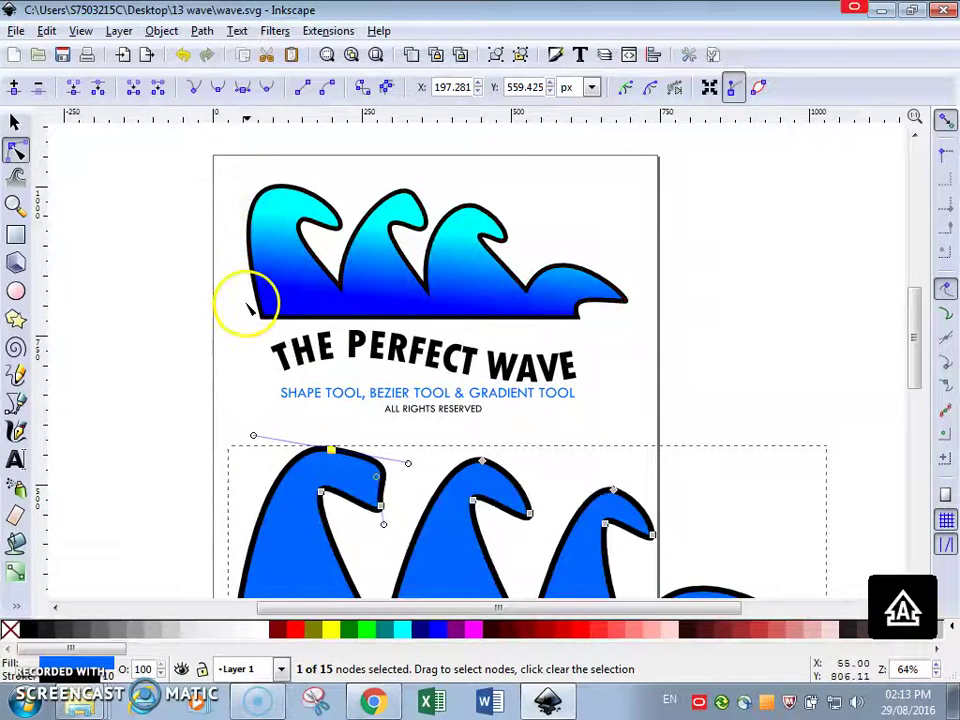
key(ctrl+z)
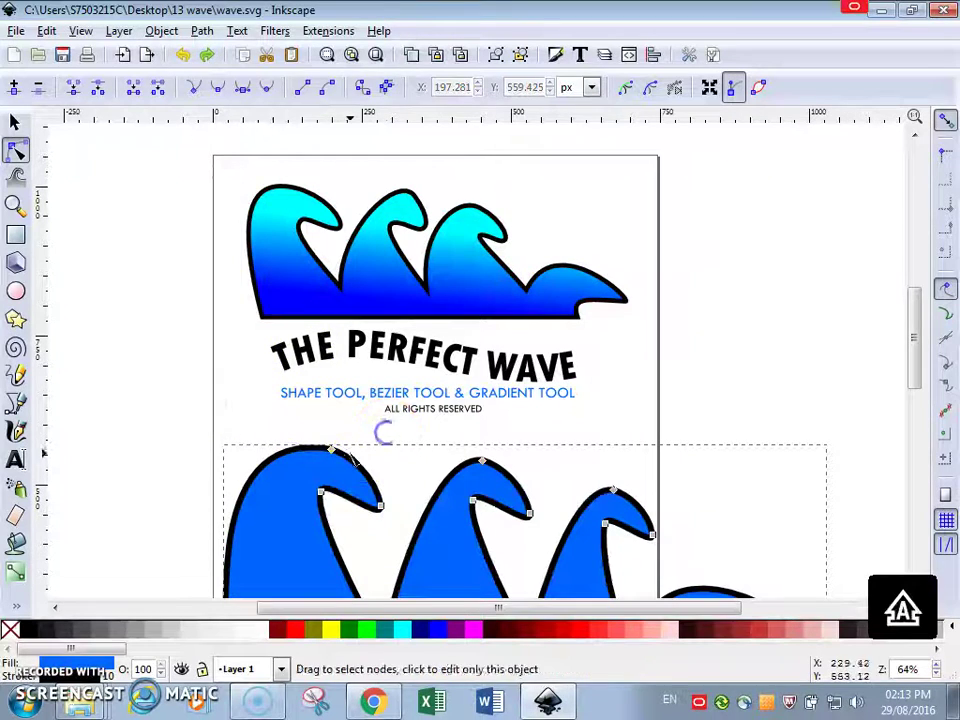
- Adjust the front handle of the first wave's crest node and make the node smooth
drag(349, 454, 401, 452)
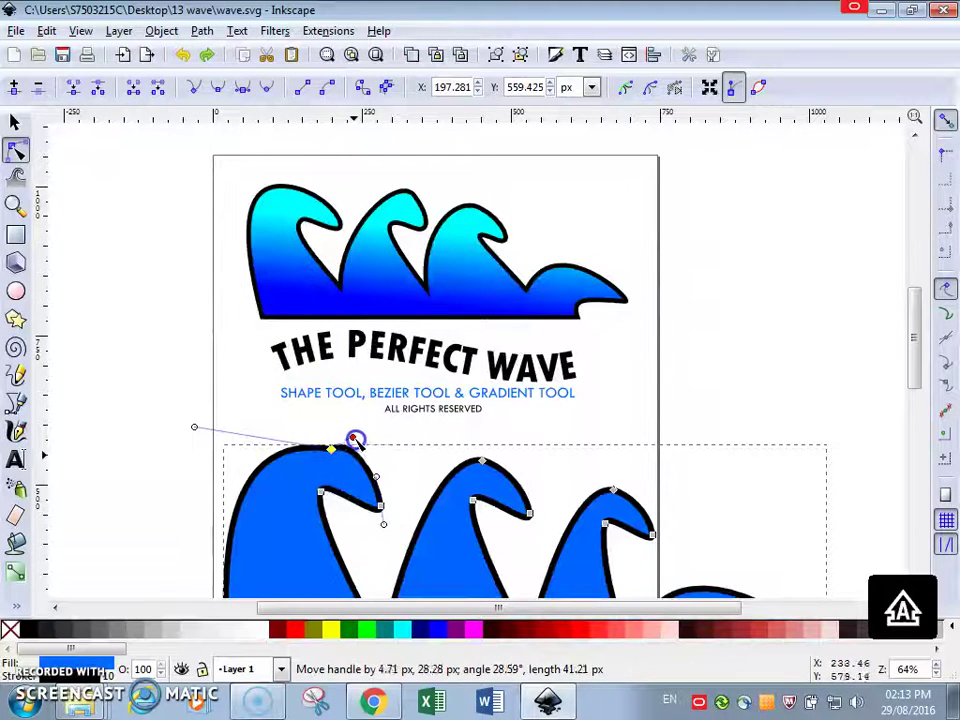
drag(311, 436, 342, 466)
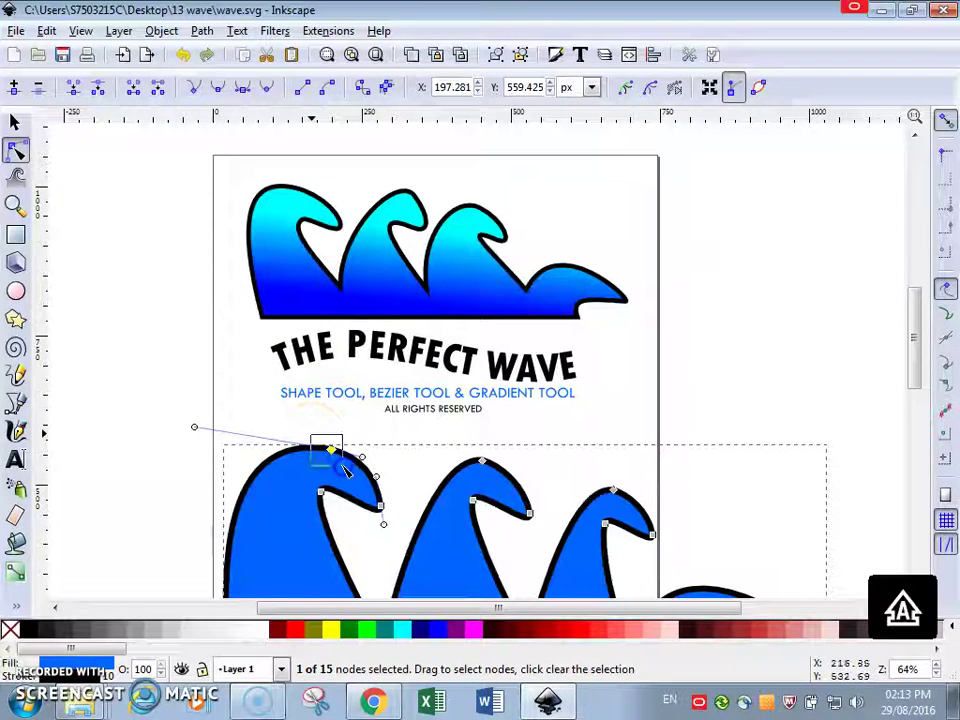
click(215, 89)
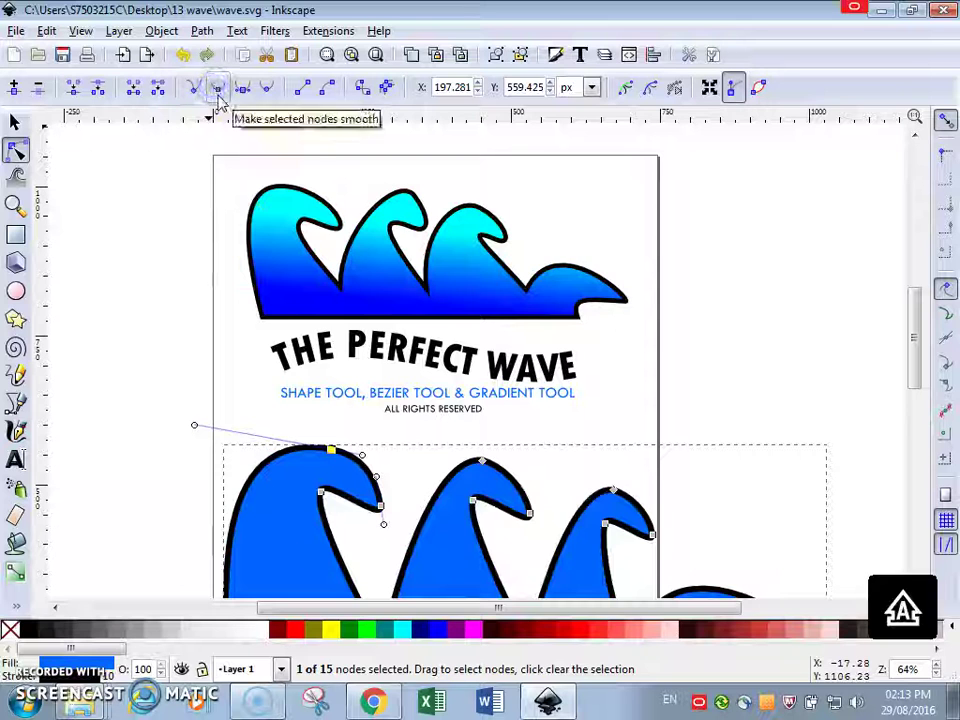
click(352, 358)
click(343, 454)
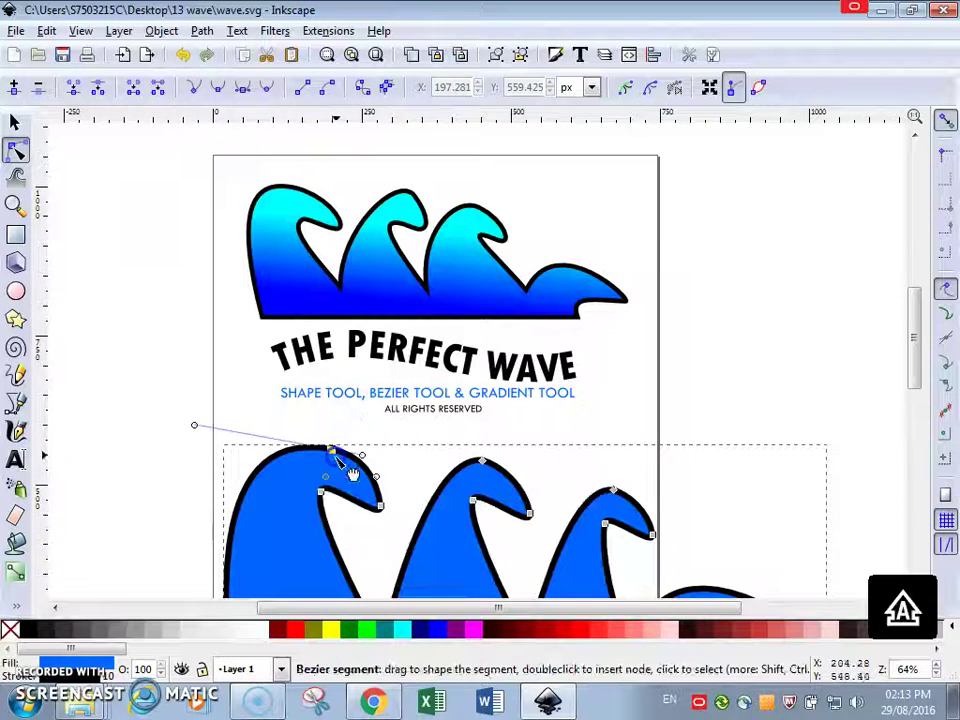
click(222, 90)
click(373, 419)
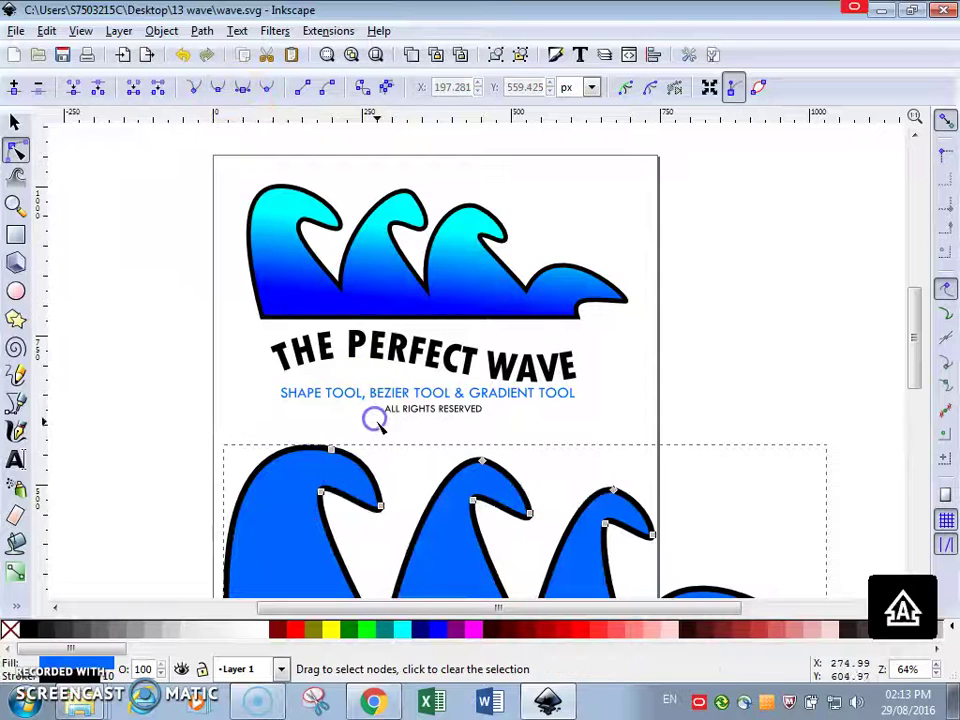
- Try the symmetric type again on the first wave's smoothed crest node, and undo it
click(331, 450)
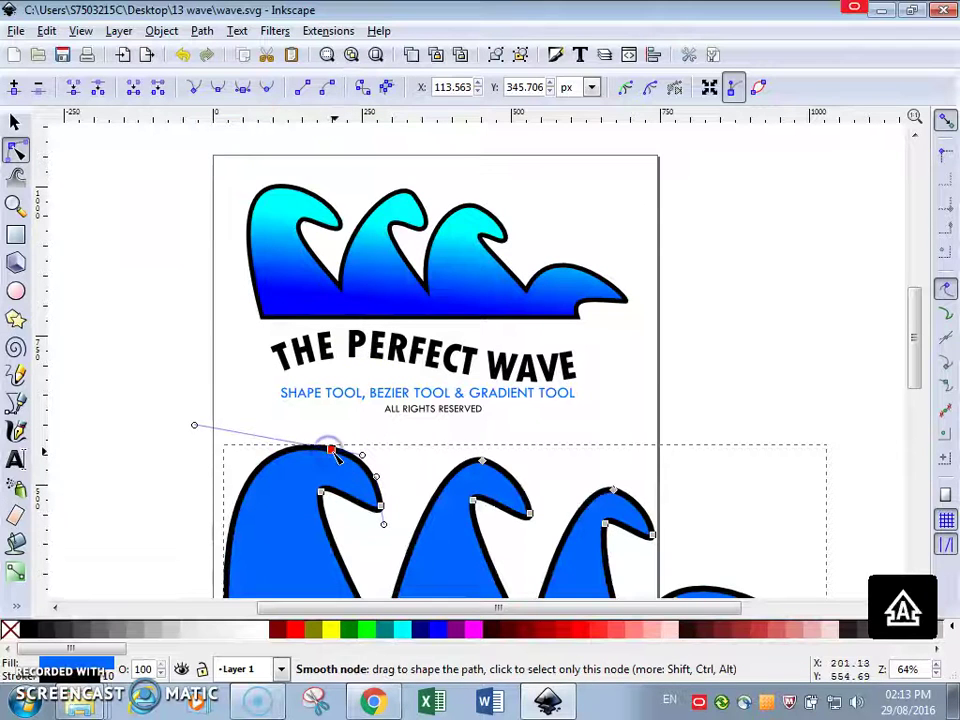
click(245, 89)
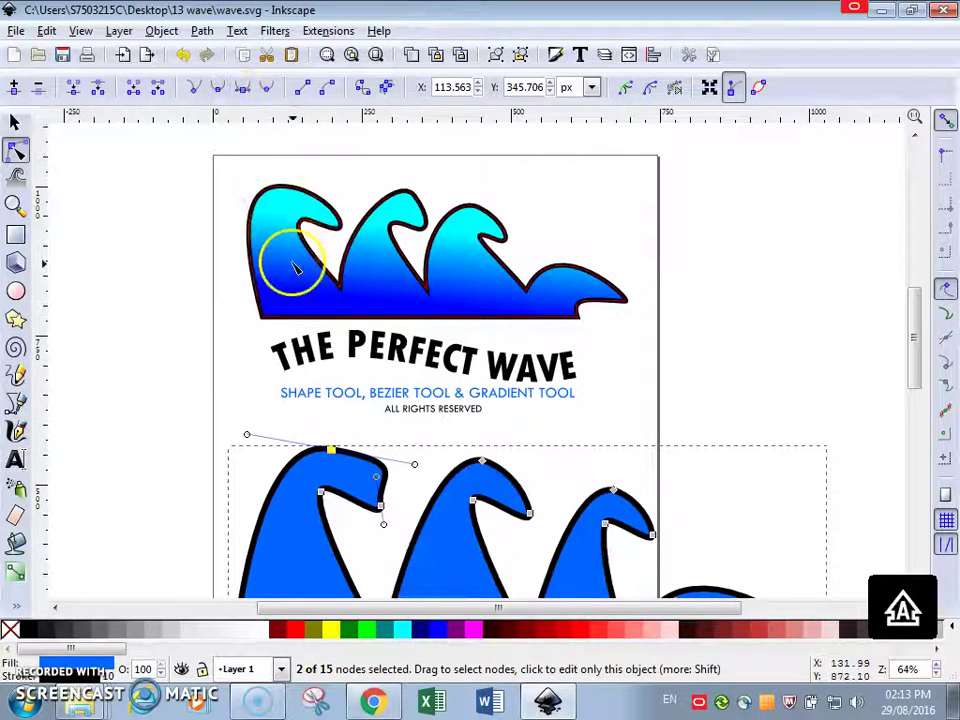
key(ctrl+z)
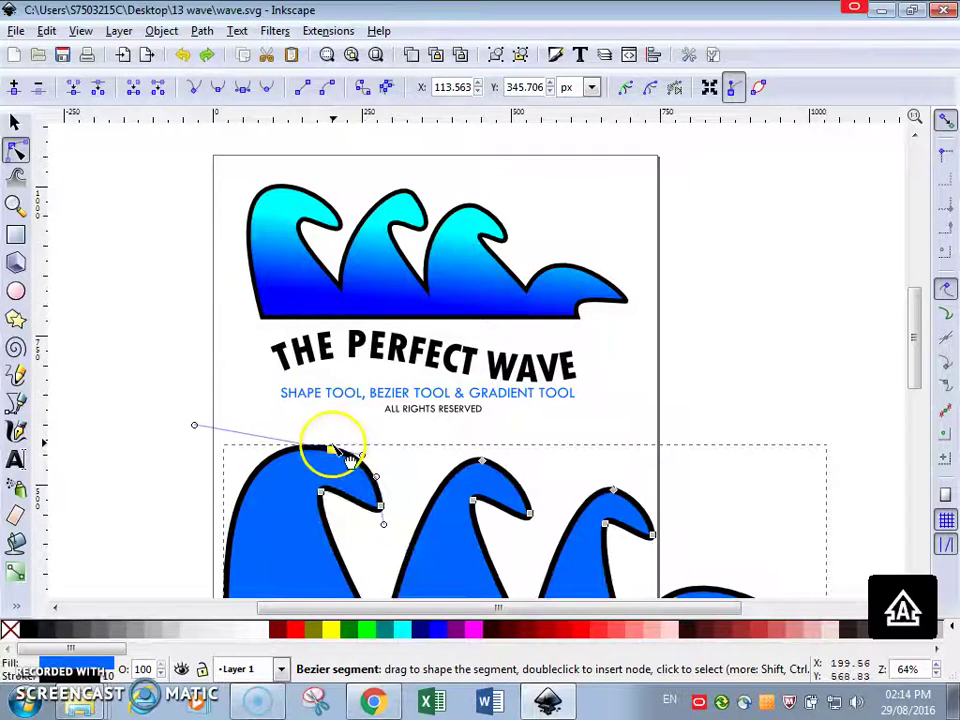
- Fine-tune the curve of the first wave's back by slightly moving the crest node's rear handle up and inward
click(331, 450)
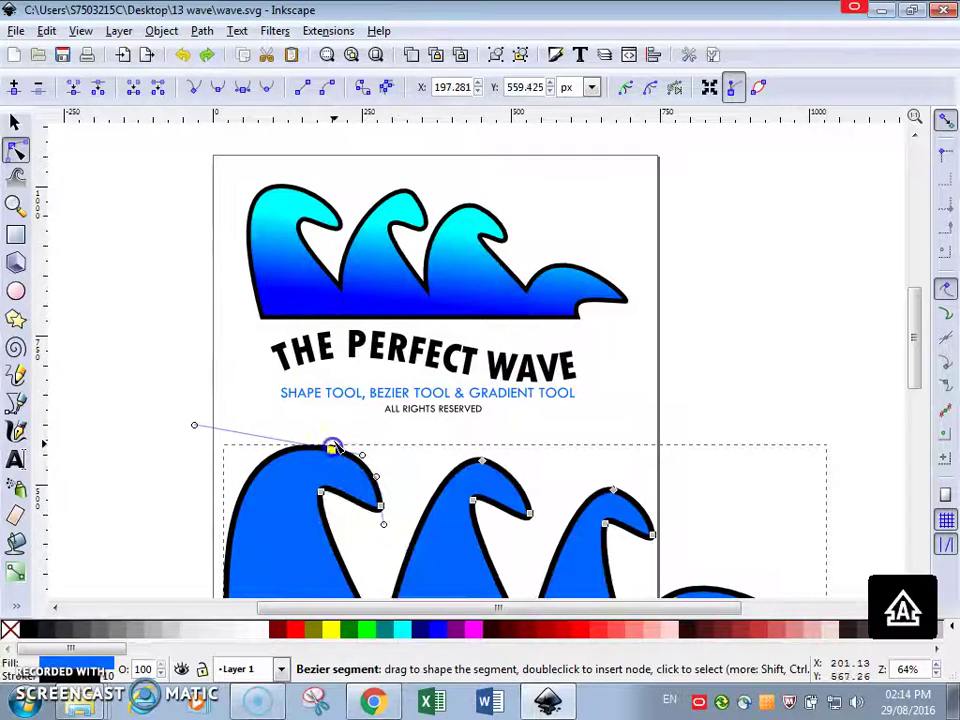
click(193, 445)
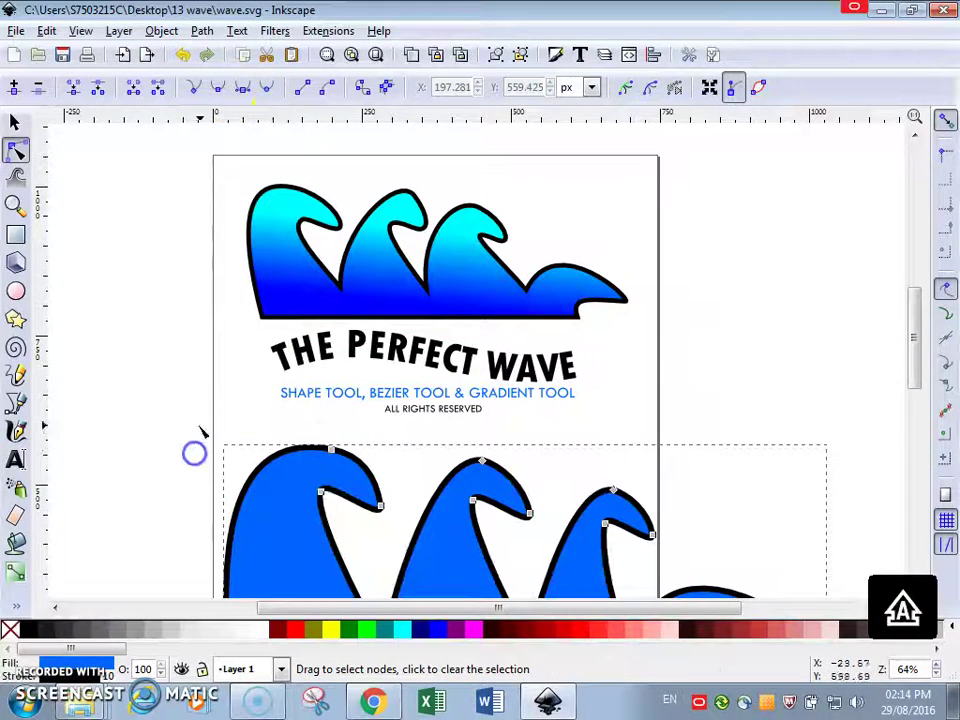
click(333, 452)
drag(197, 426, 206, 416)
scroll(386, 392, down, 5)
scroll(390, 392, up, 4)
scroll(381, 392, down, 2)
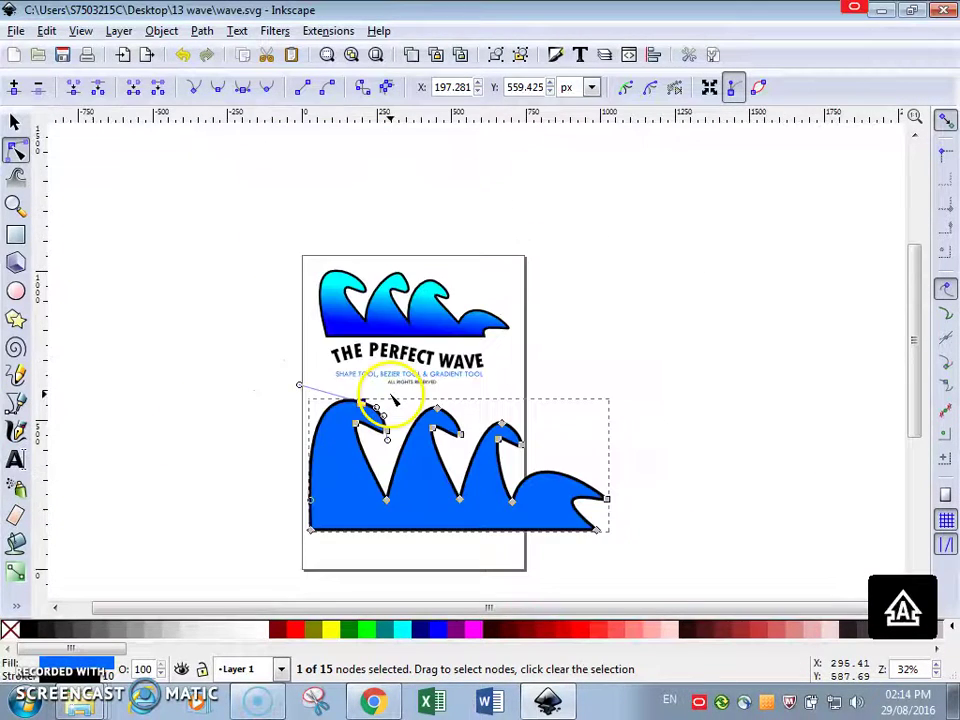
- Shift the first wave's crest node back and slightly up, and move the inner node under its curl slightly back and down
scroll(393, 398, up, 1)
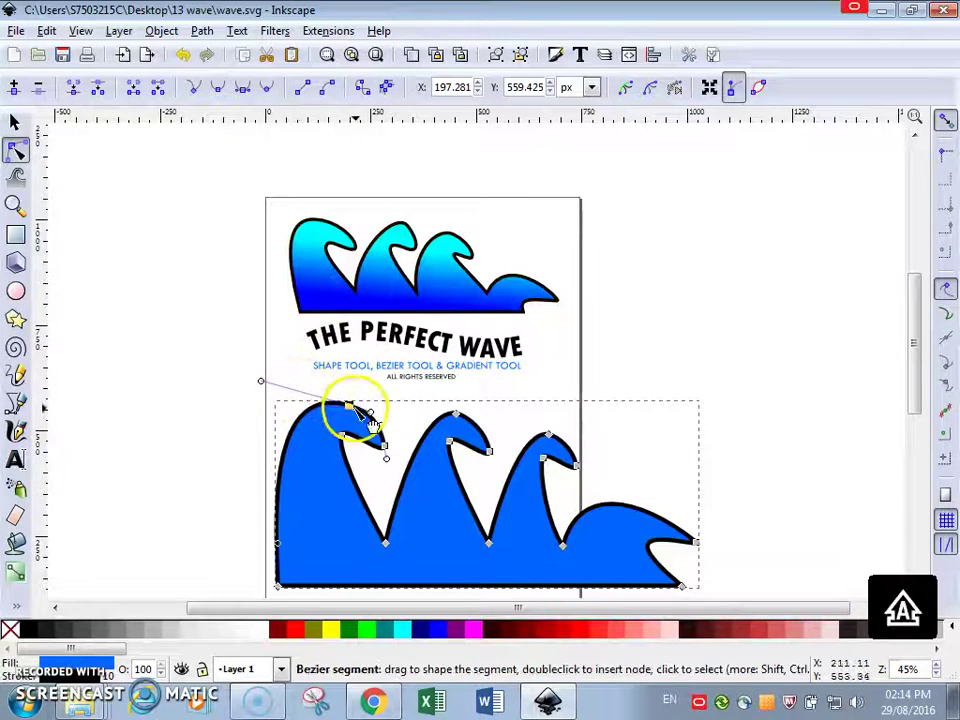
drag(355, 400, 337, 441)
click(341, 437)
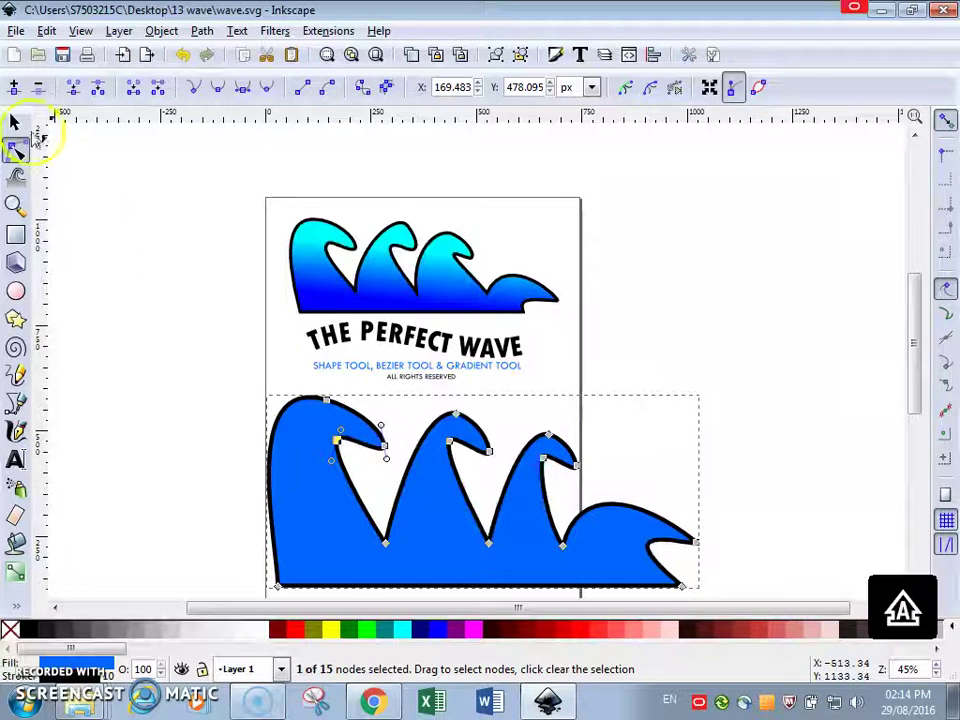
click(16, 122)
click(86, 171)
scroll(257, 428, down, 1)
- Try a diagonal linear gradient and a radial gradient on the wave shape's fill
click(289, 435)
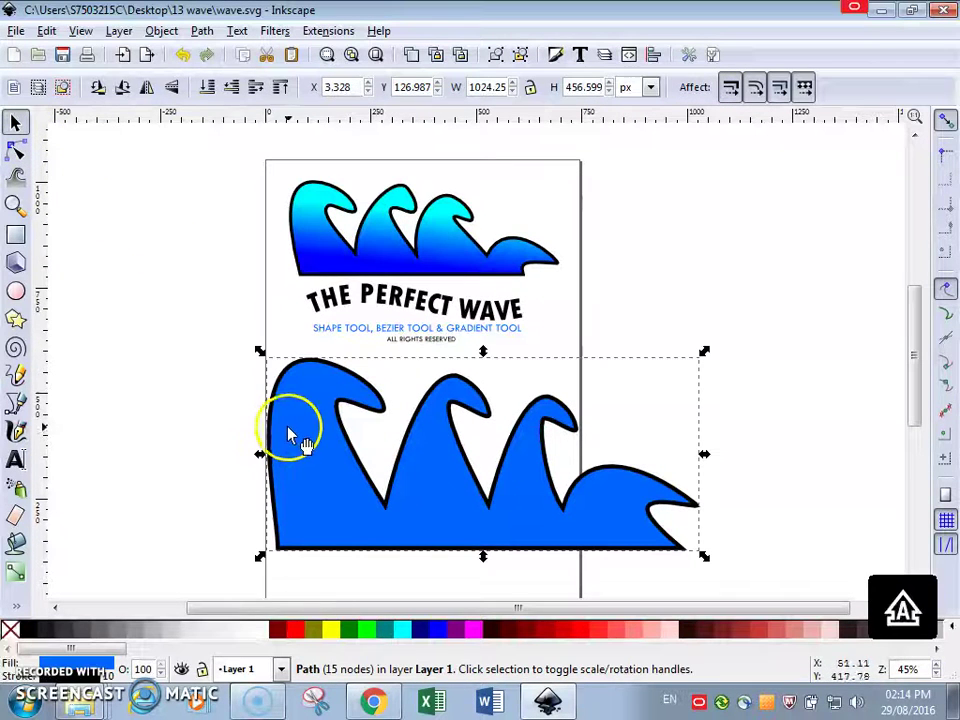
click(16, 572)
drag(323, 418, 495, 411)
drag(322, 419, 449, 523)
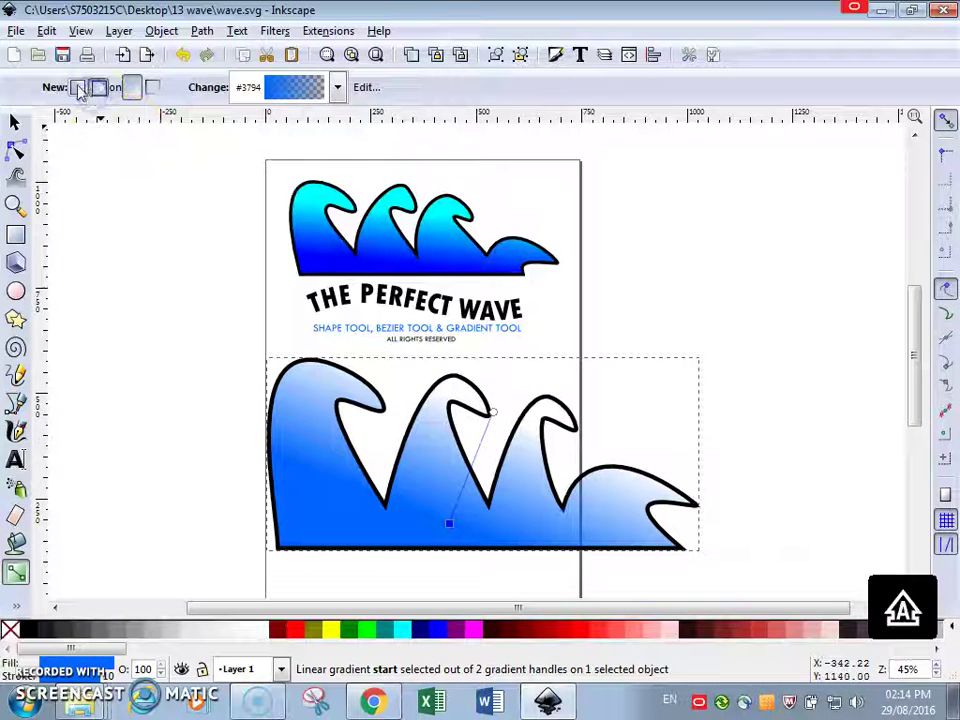
drag(299, 449, 334, 463)
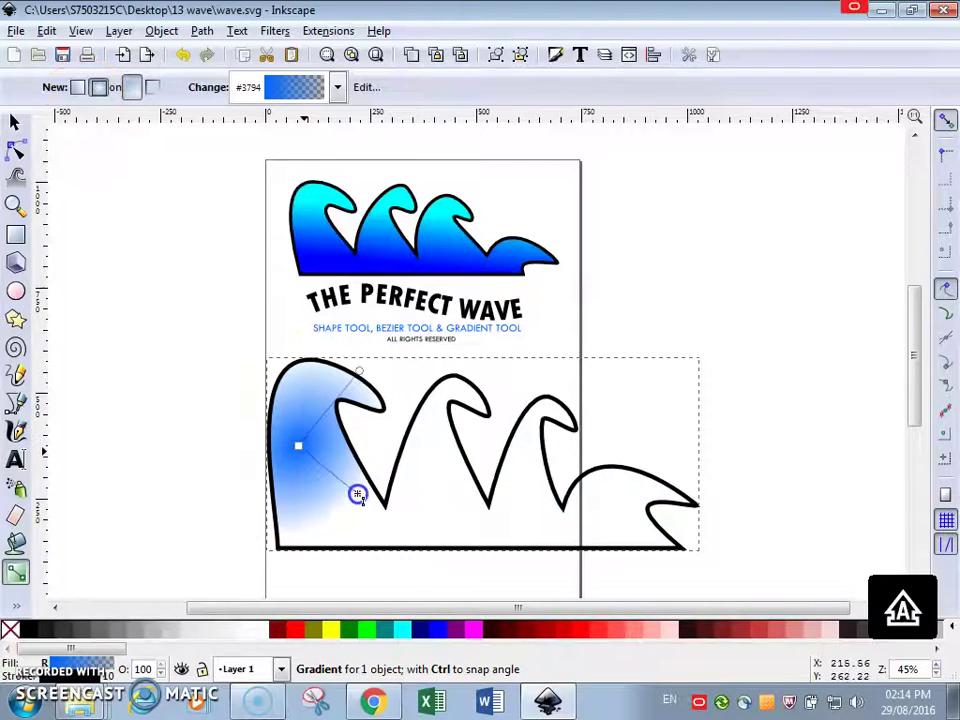
click(357, 495)
- Apply a vertical linear gradient from the waves' base up toward the crests, and color its upper stop cyan
drag(430, 463, 437, 412)
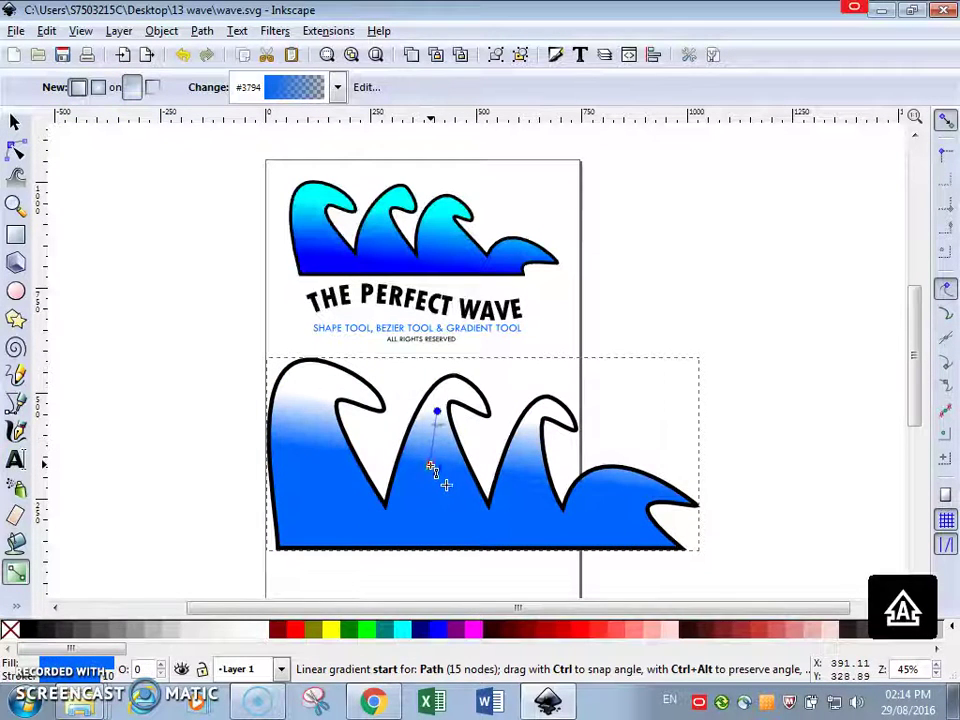
drag(430, 463, 437, 512)
click(437, 412)
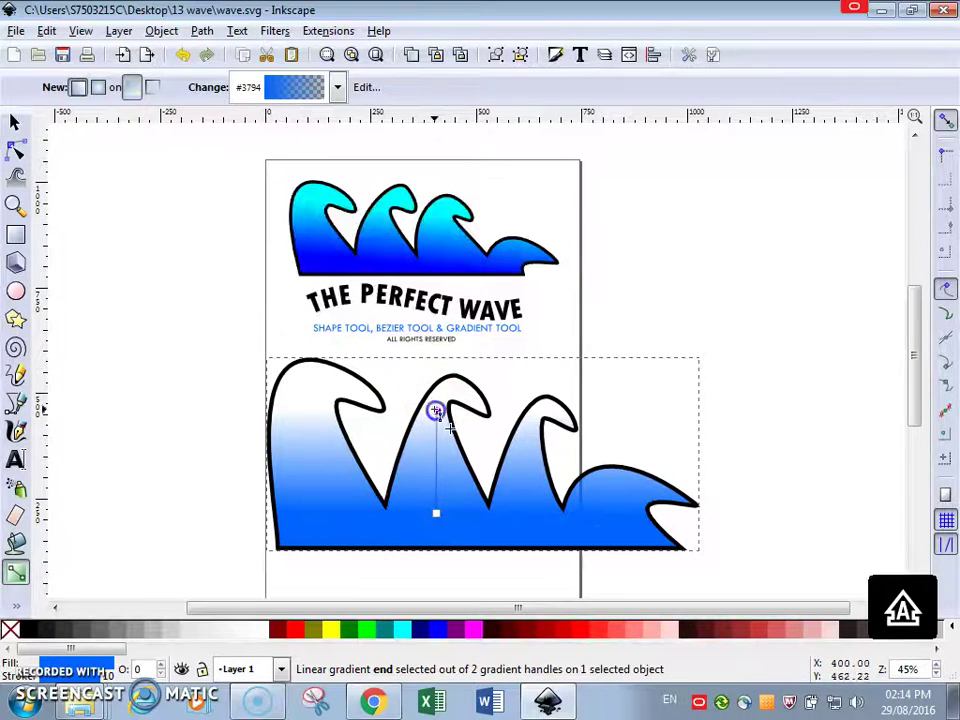
click(402, 630)
click(435, 415)
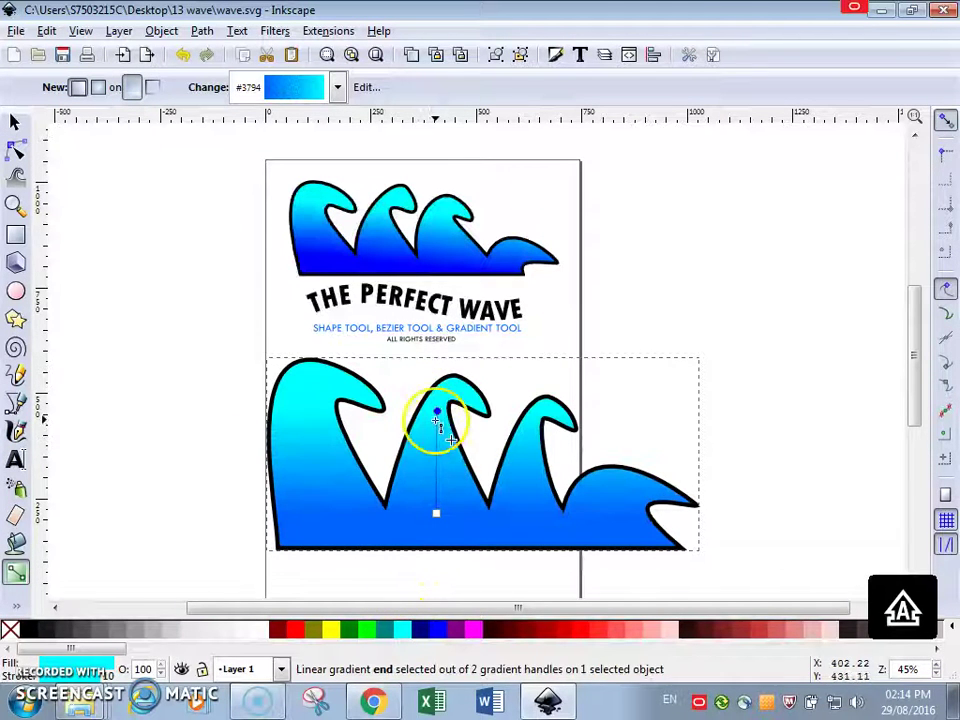
- Color the gradient's lower stop blue, nudge the upper stop, and deselect the waves
click(438, 516)
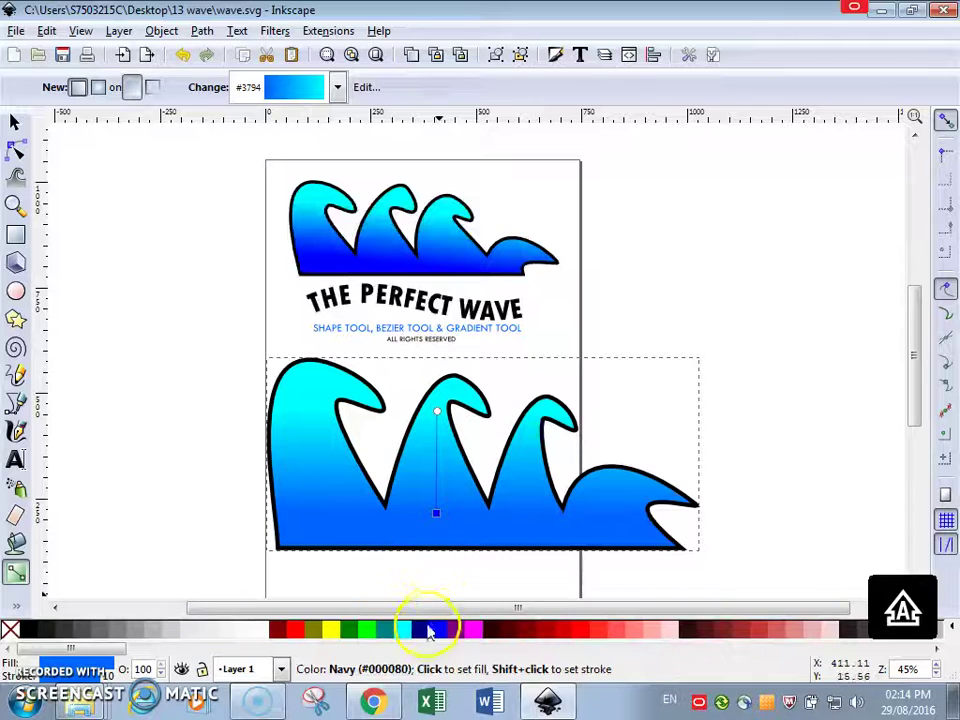
click(428, 629)
click(437, 630)
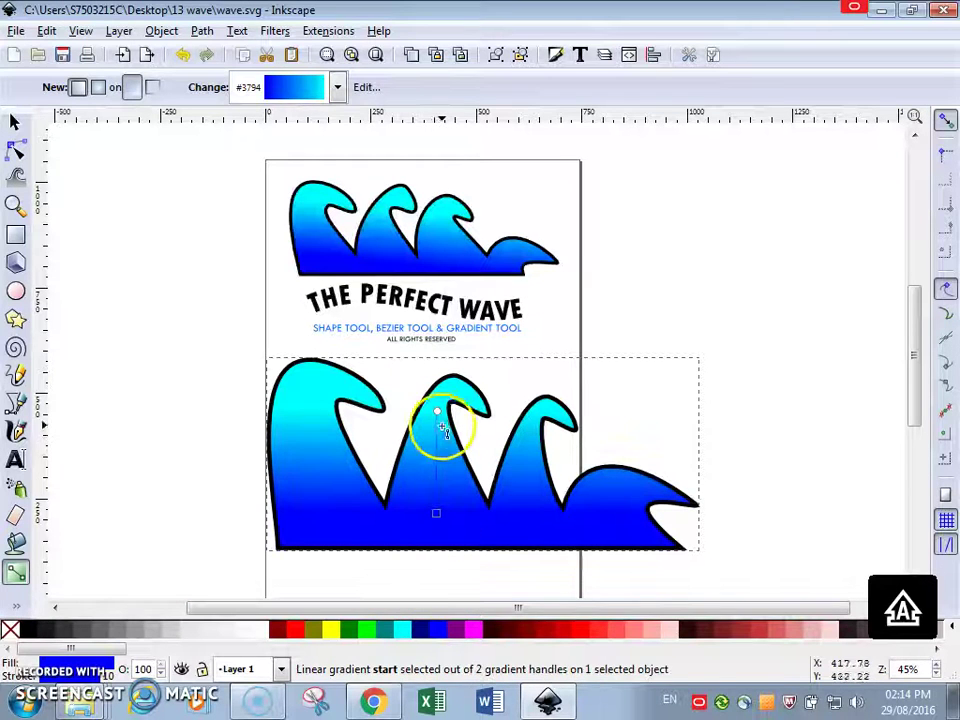
mouse_move(437, 412)
mouse_down()
mouse_move(437, 422)
mouse_move(449, 413)
mouse_move(442, 419)
mouse_up()
click(17, 122)
click(135, 249)
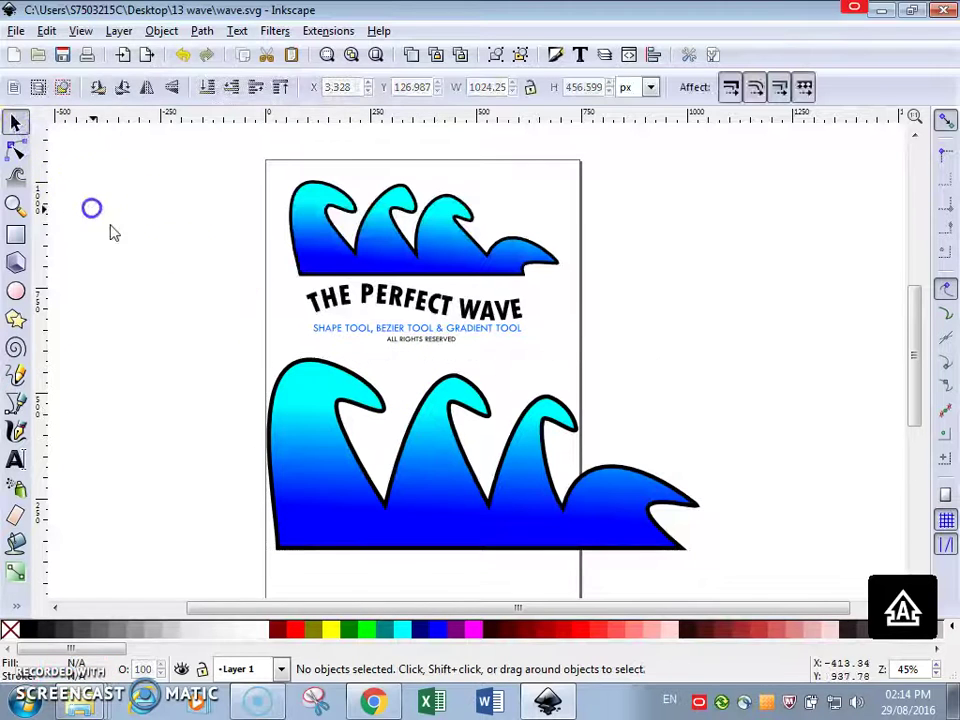
- Draw a straight horizontal Bezier line about 873 px long below the page
scroll(200, 300, down, 2)
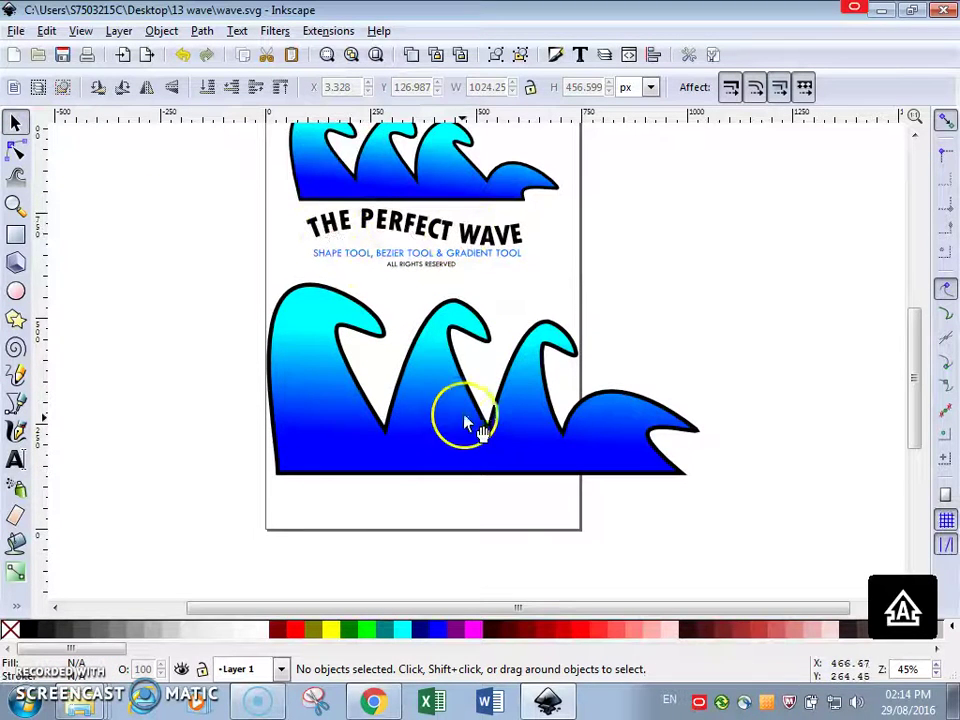
scroll(430, 440, down, 2)
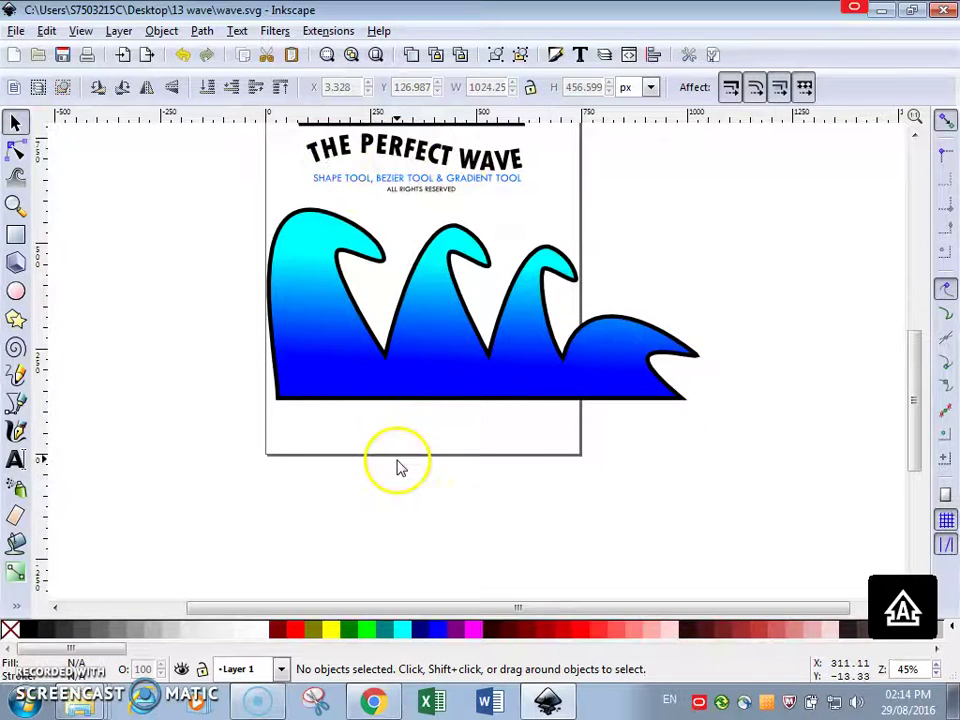
click(17, 404)
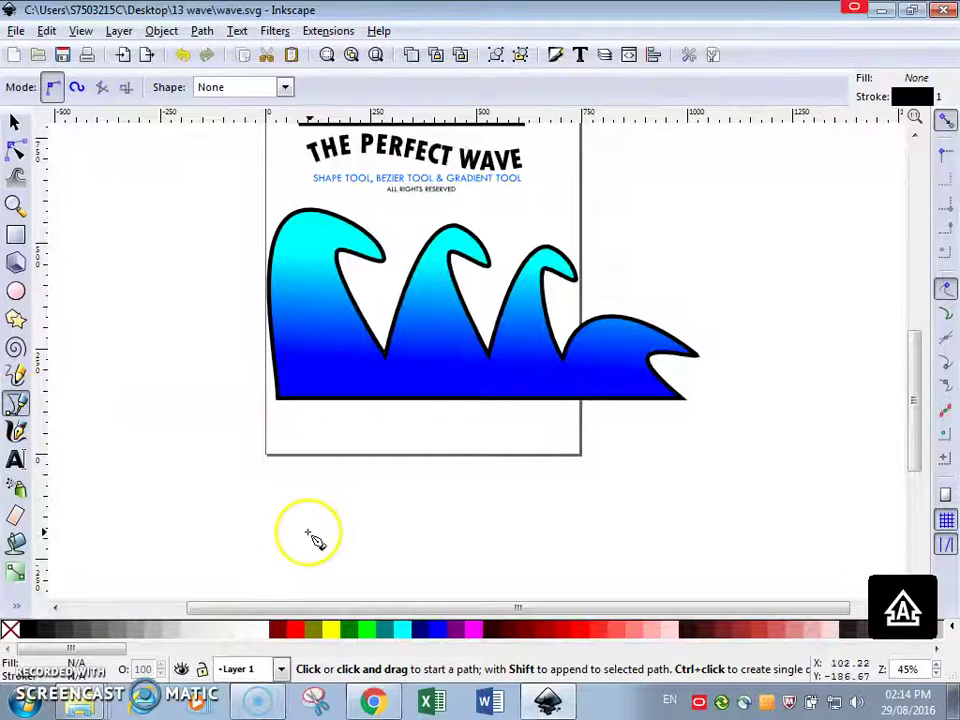
click(271, 524)
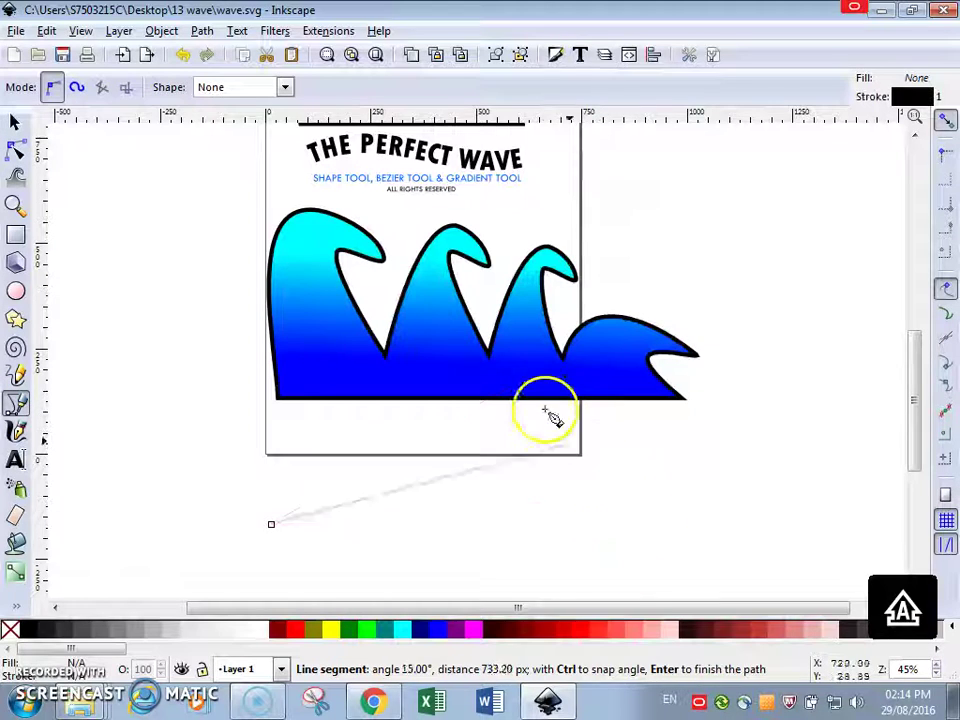
click(640, 525)
key(Return)
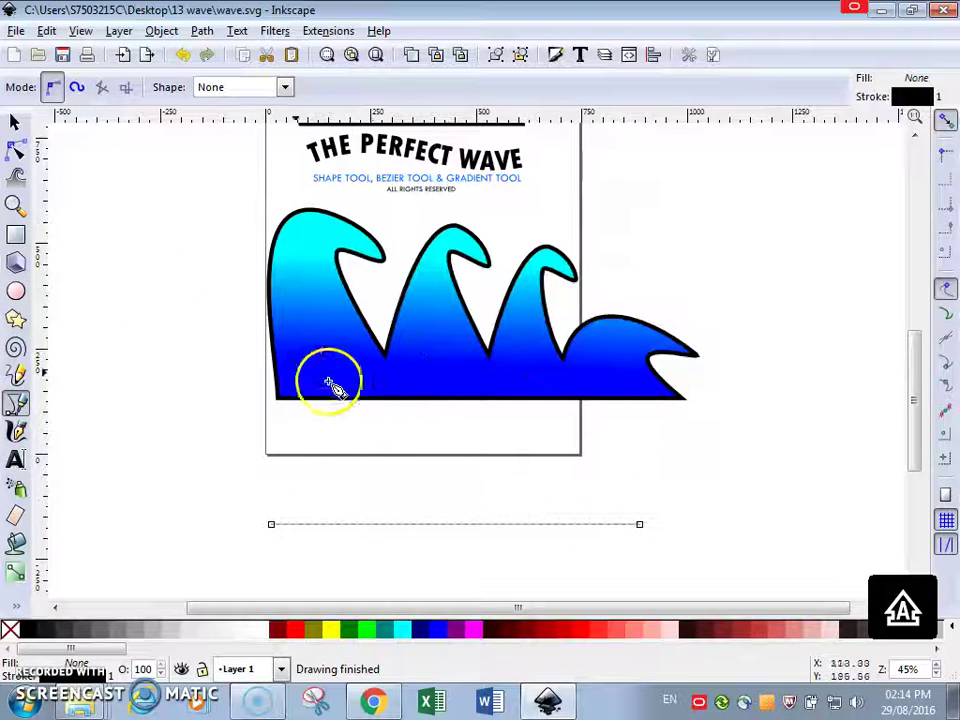
- Bend the line into a gentle S-curve about 109 px high, rising on its first half and dipping on its second
click(15, 149)
drag(352, 526, 354, 481)
drag(502, 503, 495, 530)
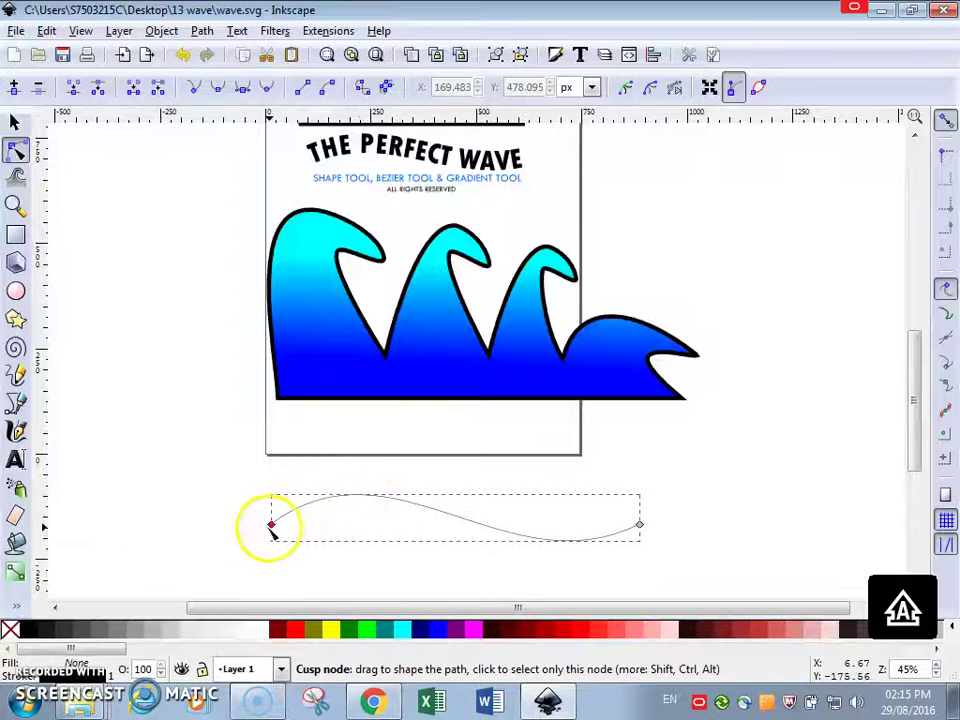
- Add the text "THE PERFECT WAVE" between the new waves and the curved line
click(17, 458)
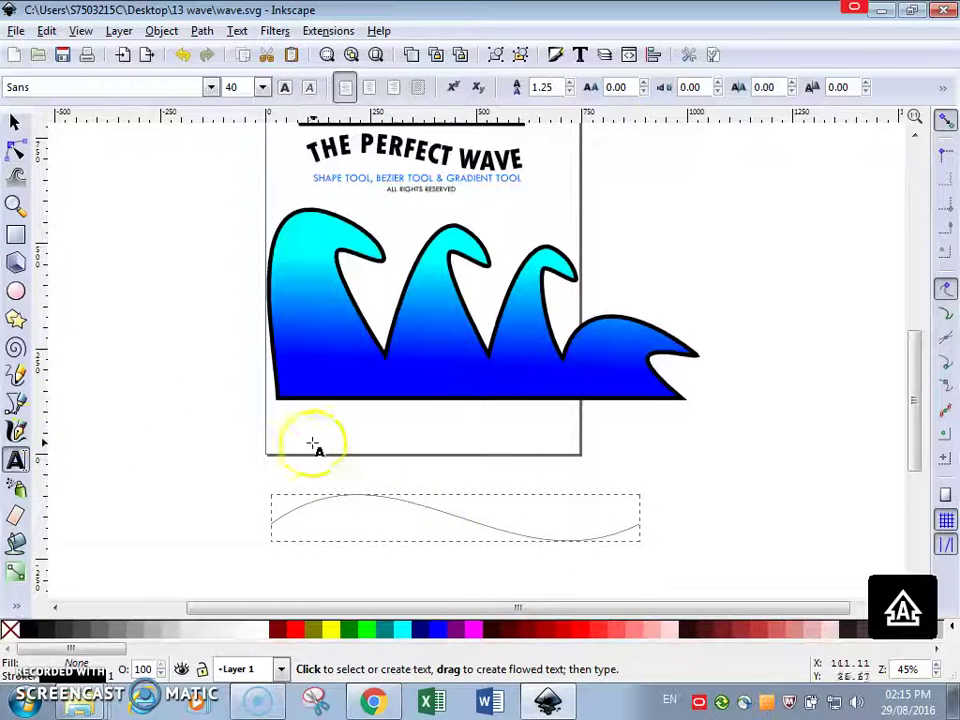
click(309, 431)
text(THE )
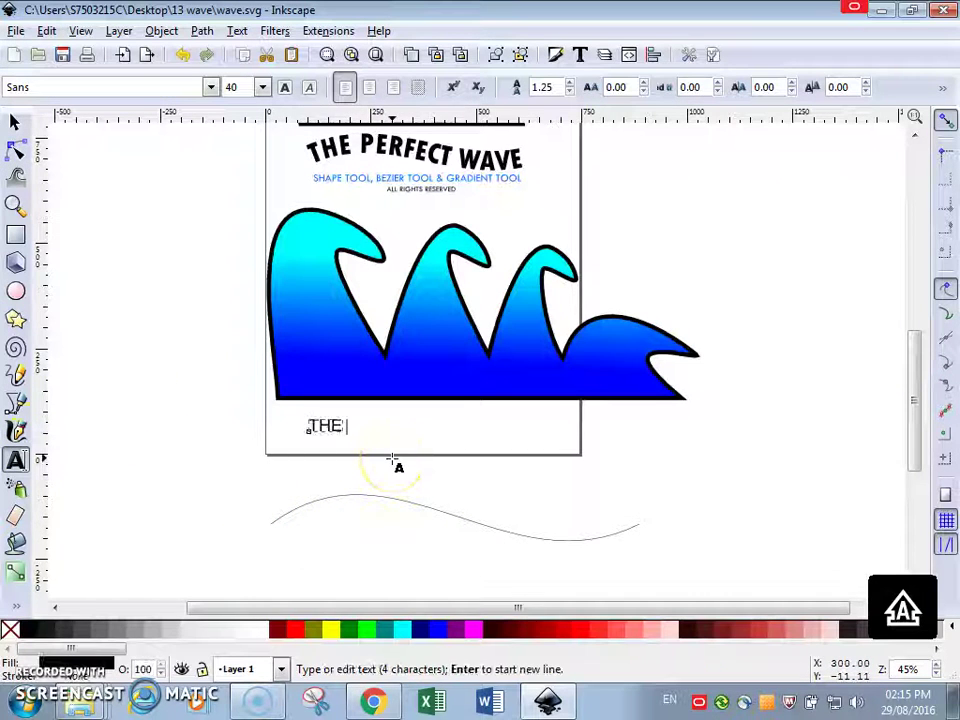
text(PERFECT WAVE)
triple_click(386, 426)
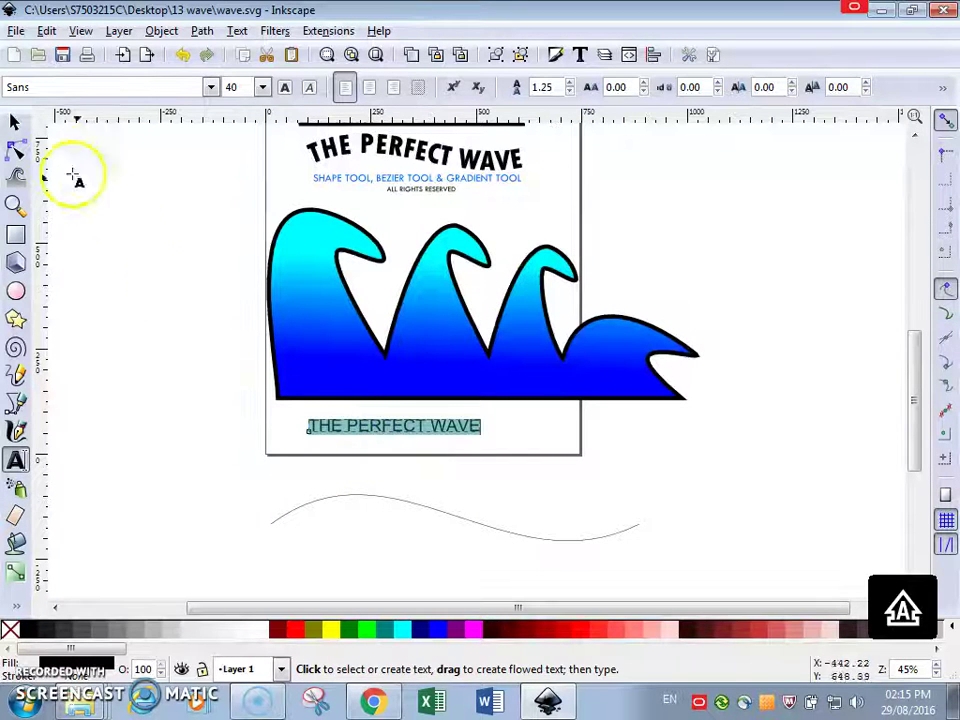
- Enlarge the "THE PERFECT WAVE" text to about 779 px wide and place it beneath the waves
click(14, 123)
drag(490, 444, 575, 446)
click(605, 445)
- Change the font of the whole "THE PERFECT WAVE" text to Tw Cen MT Condensed Extra Bold
click(15, 459)
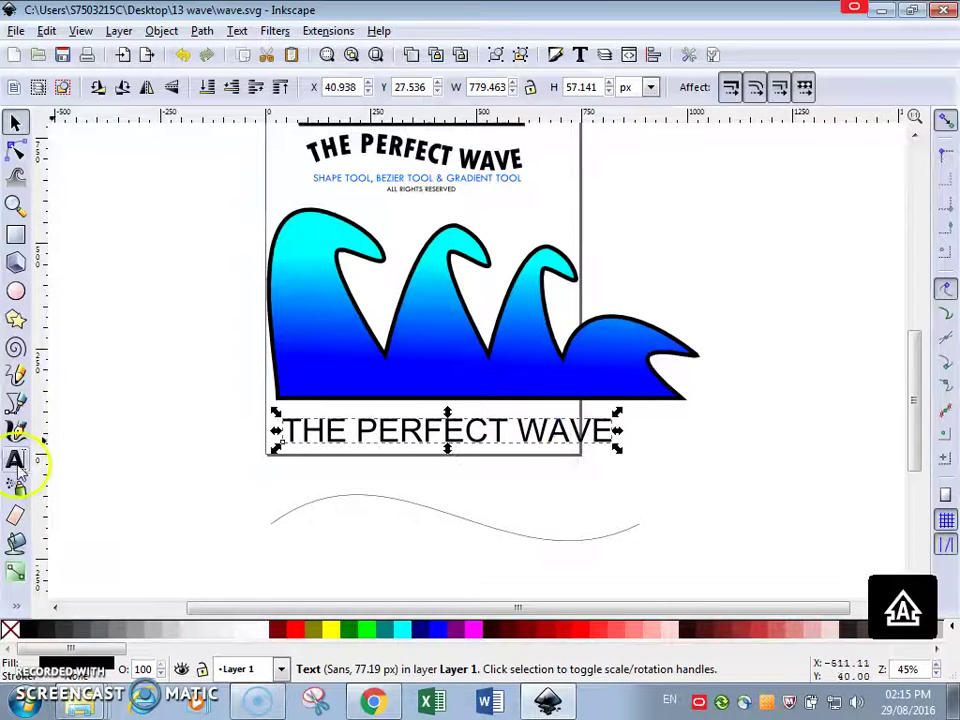
double_click(313, 427)
click(322, 424)
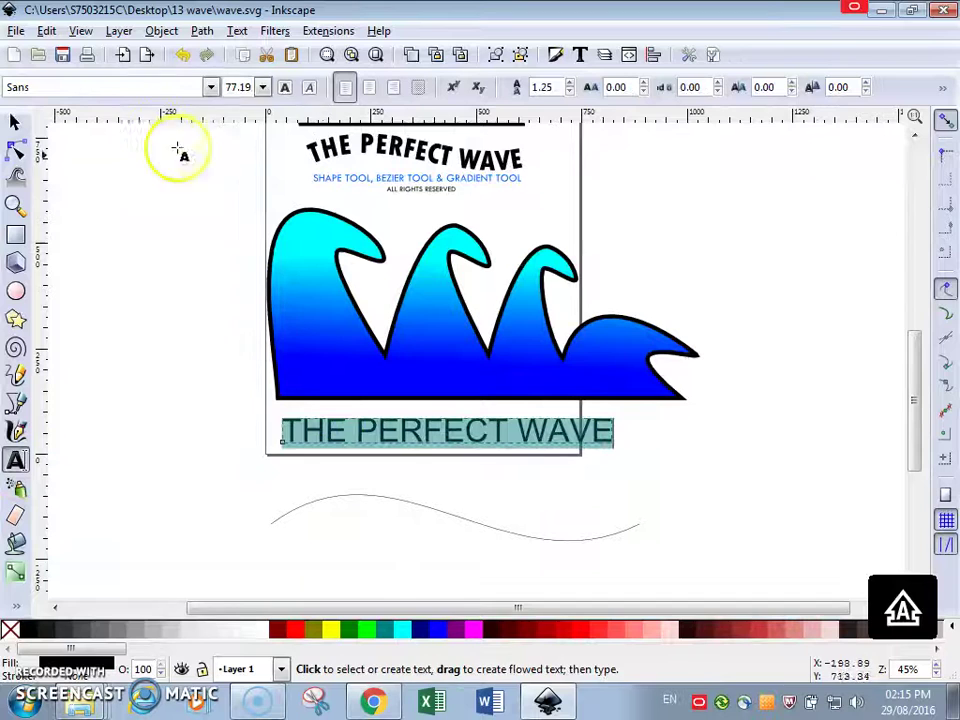
triple_click(369, 429)
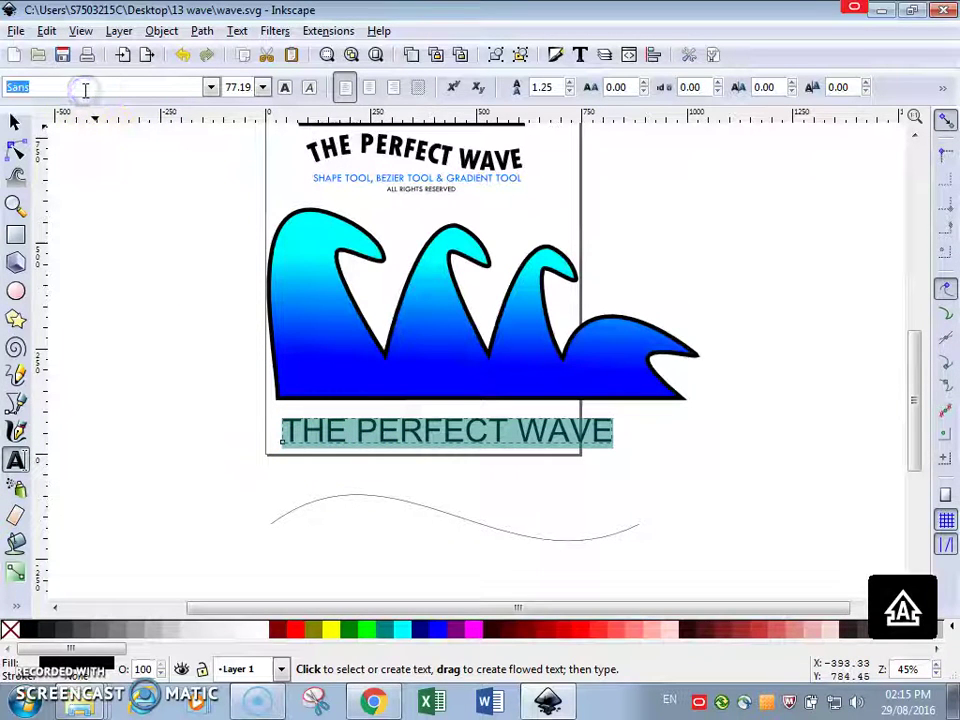
text(Tw)
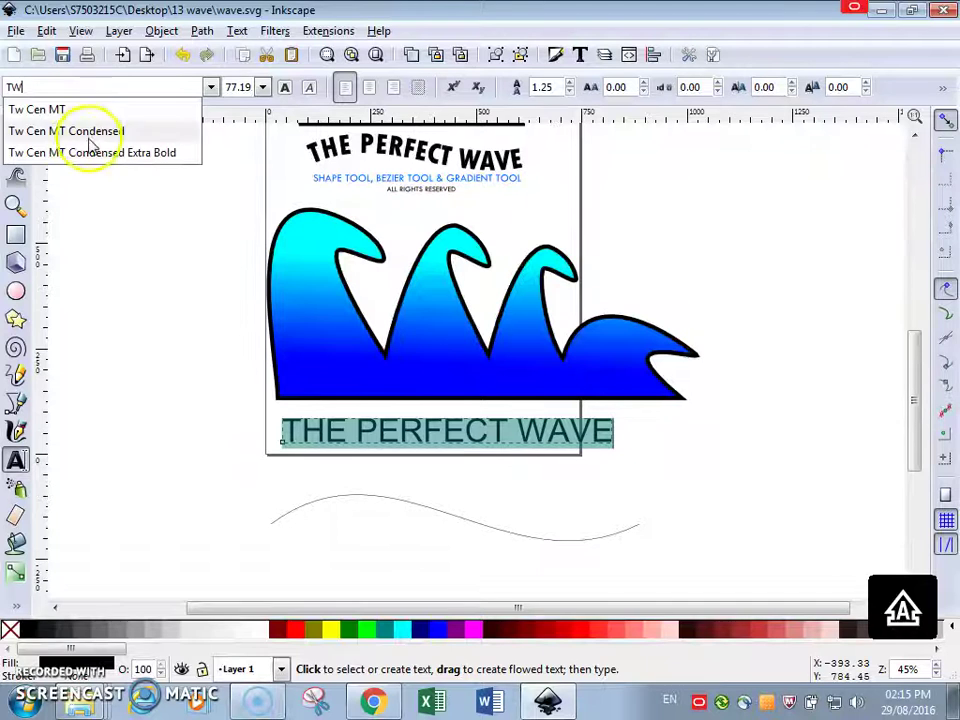
click(95, 152)
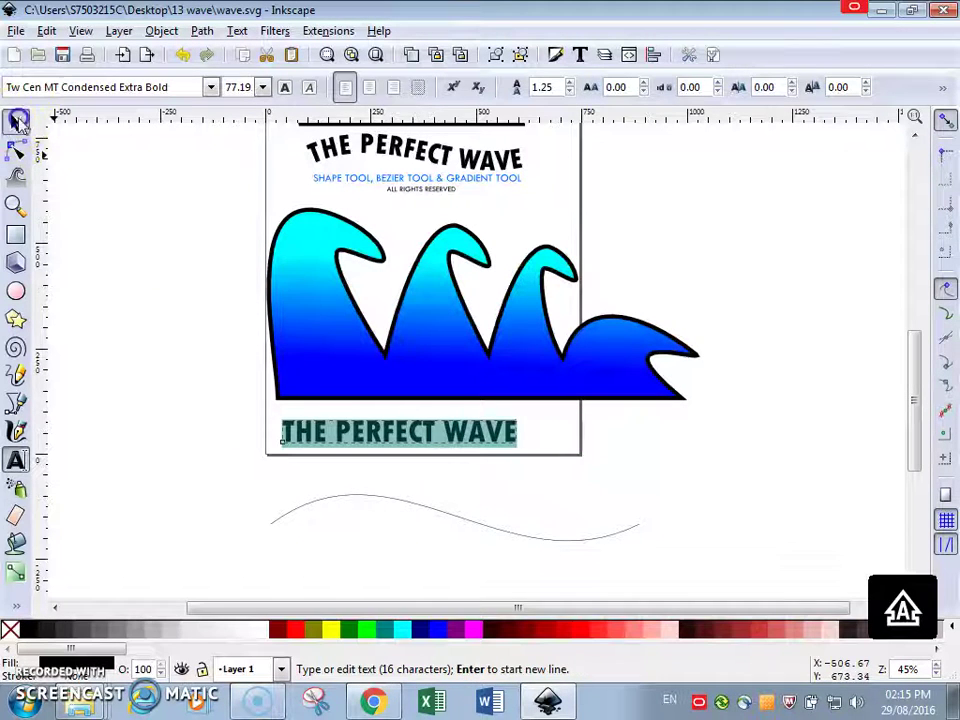
click(17, 120)
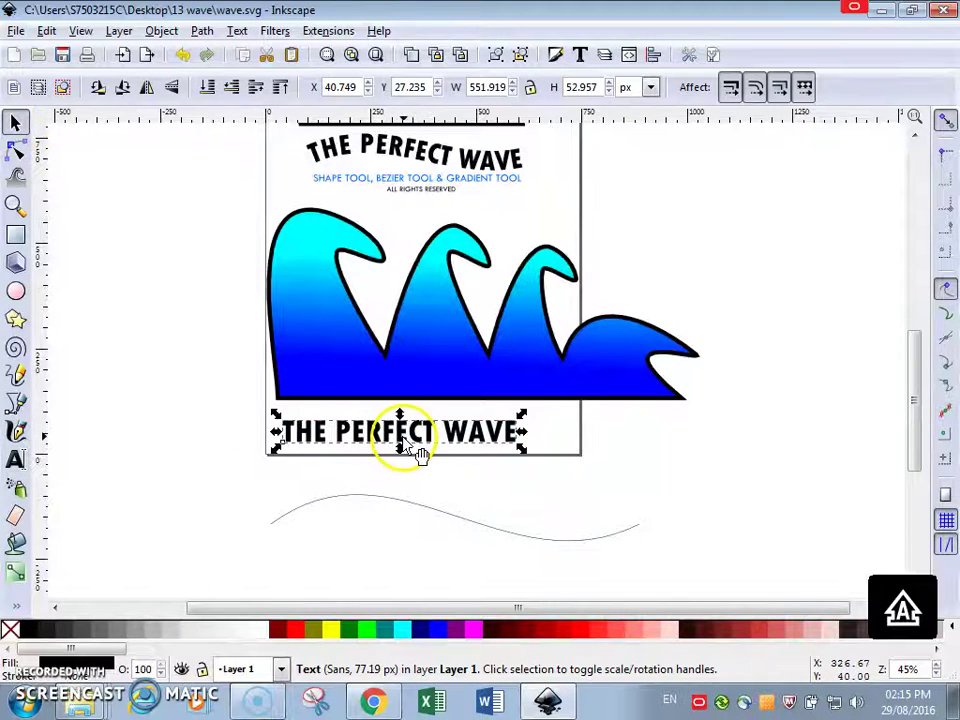
- Put the "THE PERFECT WAVE" text on the S-curved path
shift+click(428, 515)
drag(203, 404, 693, 585)
click(238, 31)
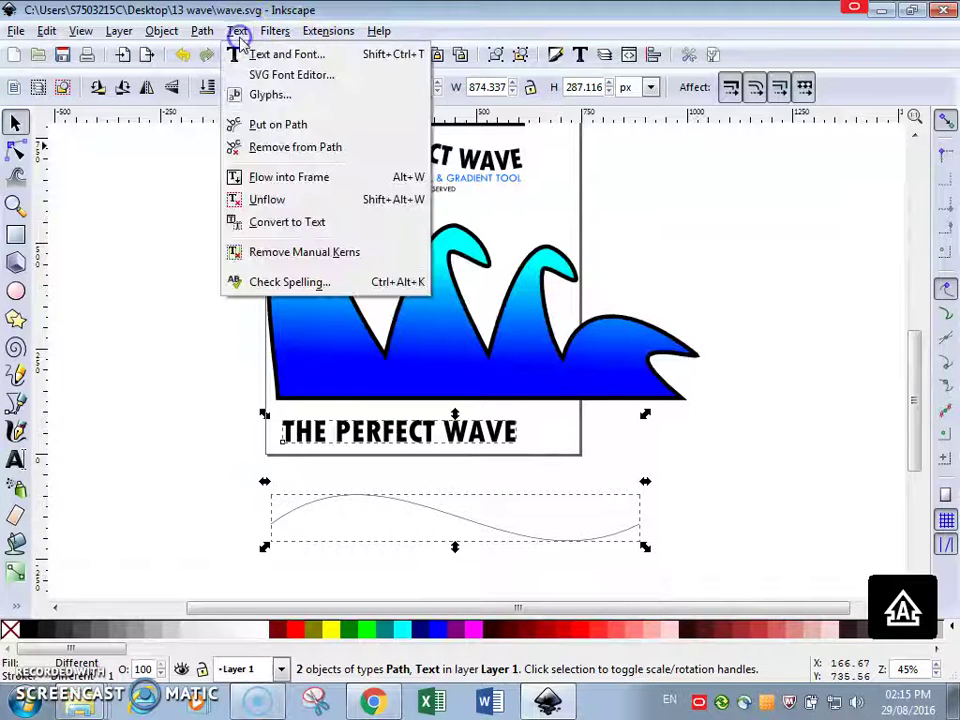
click(272, 122)
click(182, 420)
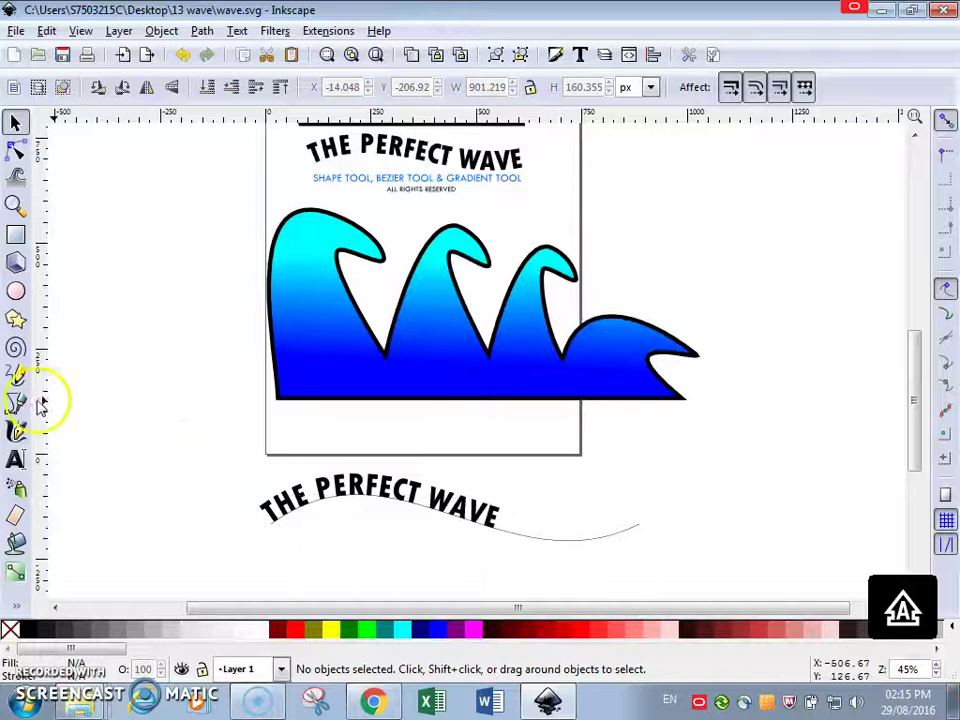
- Try font size 144 on the curved "THE PERFECT WAVE" text, and settle on 120
click(15, 459)
triple_click(326, 490)
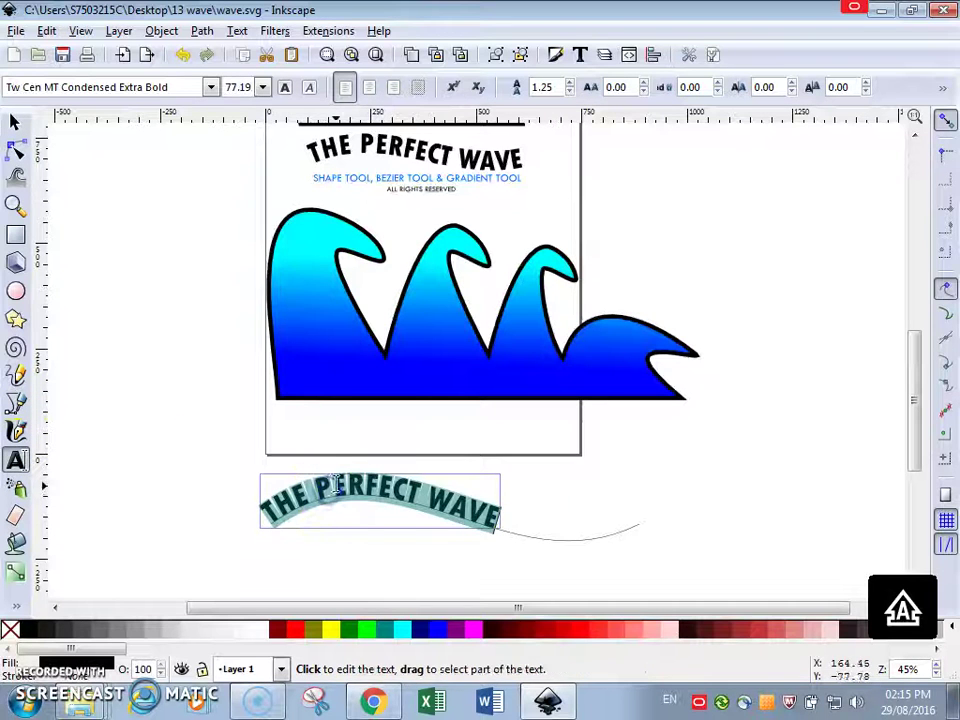
click(262, 87)
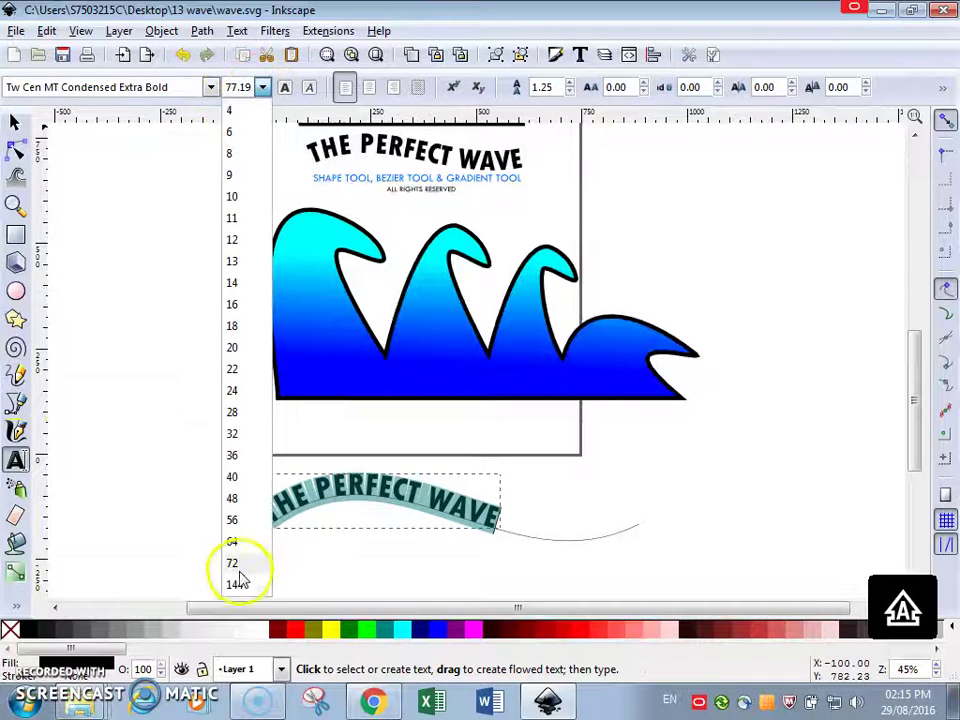
click(234, 583)
click(413, 495)
click(260, 87)
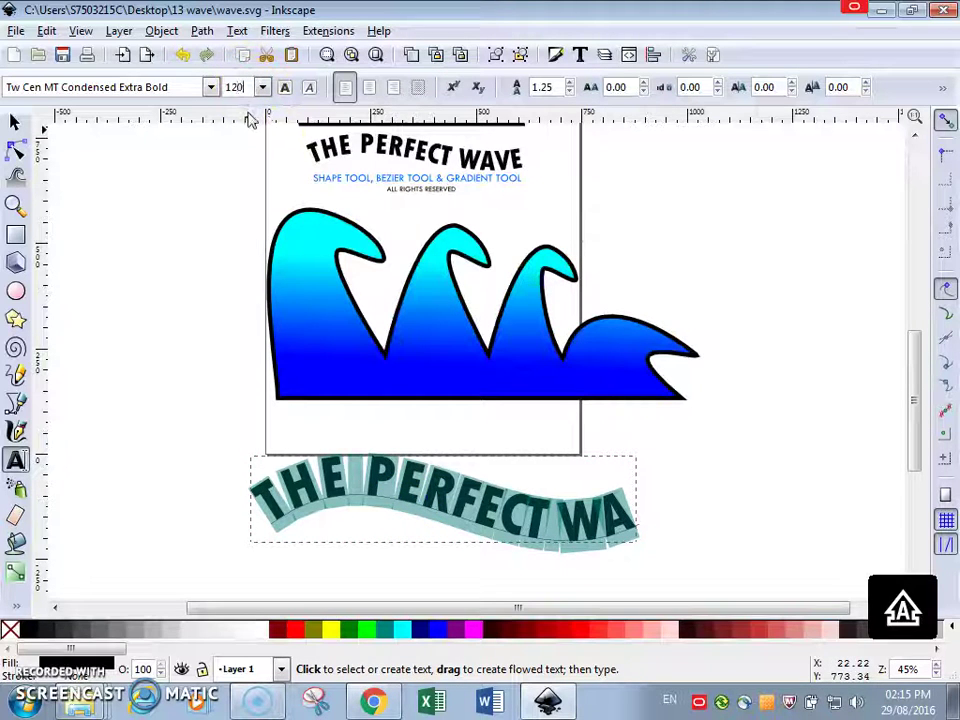
text(120)
key(Return)
click(17, 121)
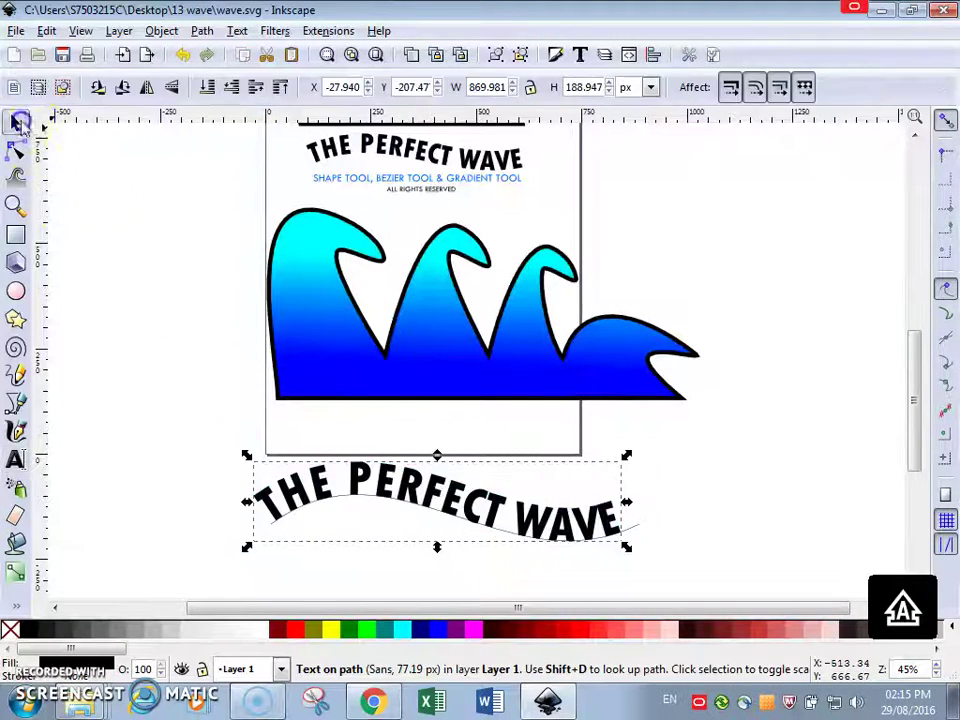
- Remove the stroke from the S-curved guide path under the text
click(636, 530)
click(636, 530)
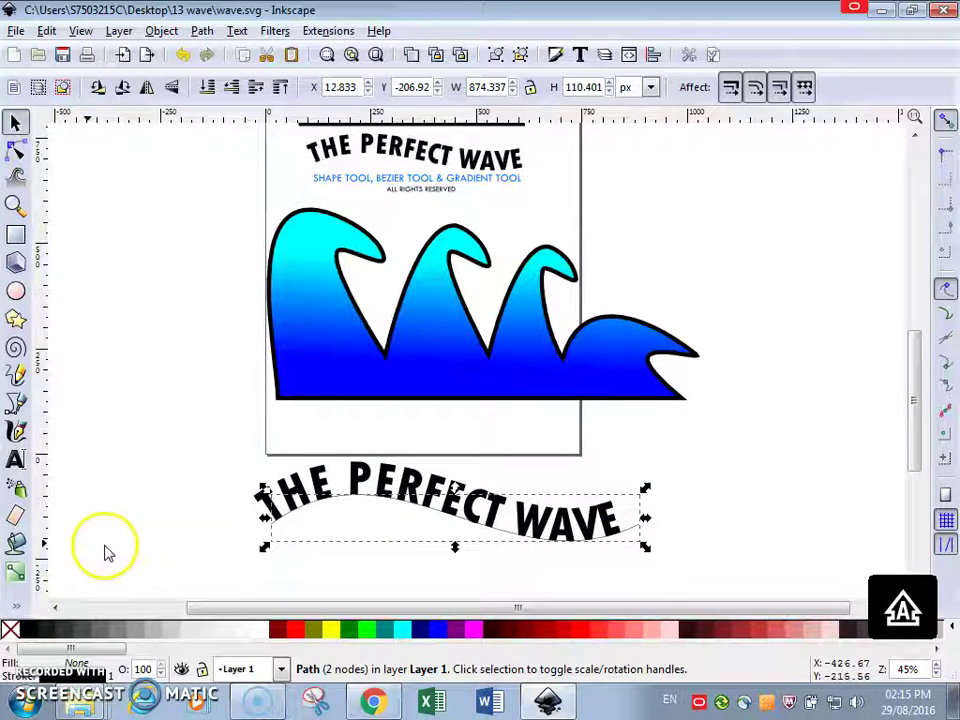
shift+click(9, 628)
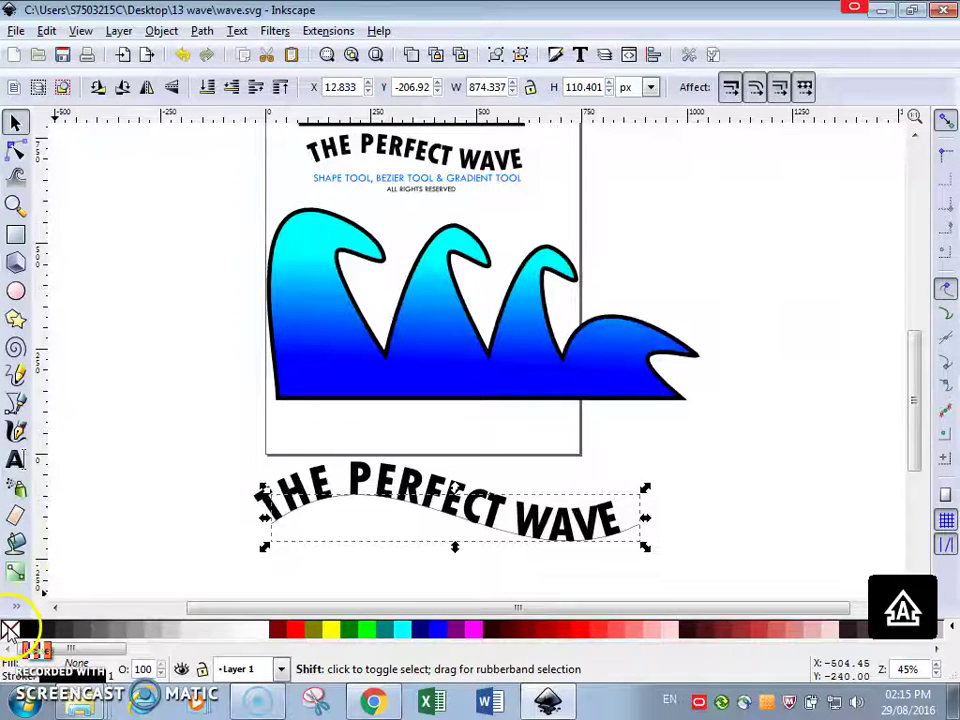
shift+click(9, 630)
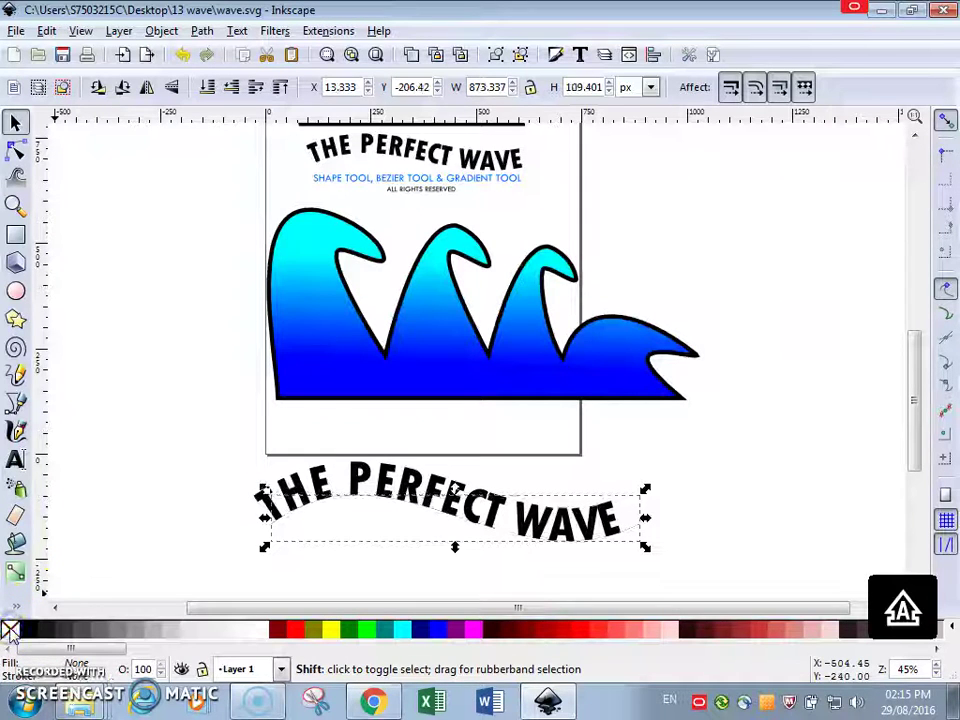
- Group the curved "THE PERFECT WAVE" text with its guide path and move the group up, centred under the large waves
drag(206, 446, 674, 598)
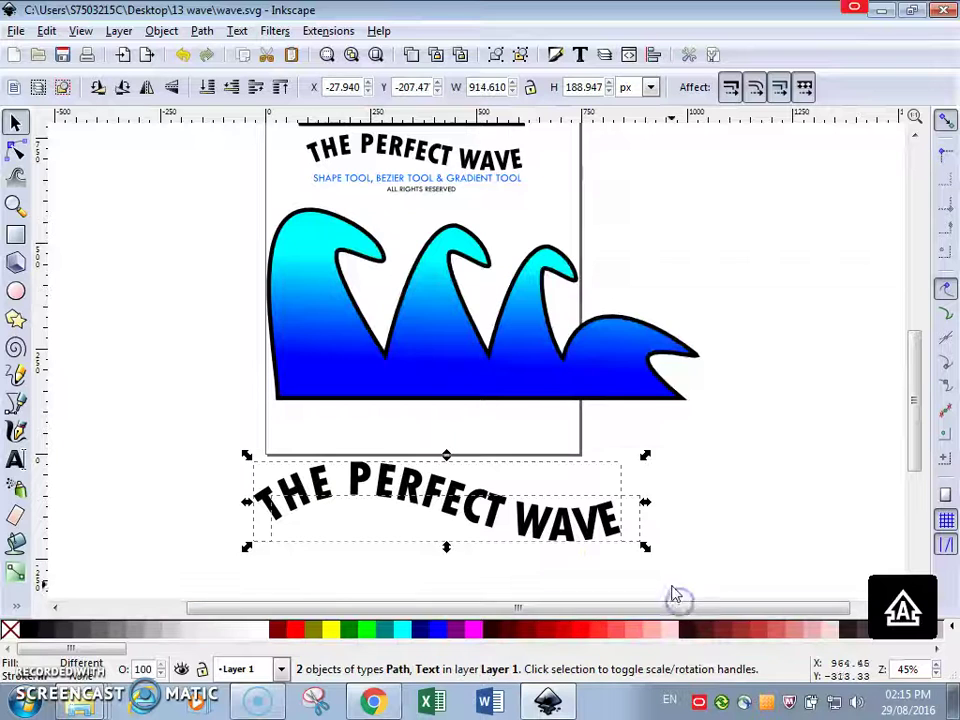
right_click(588, 530)
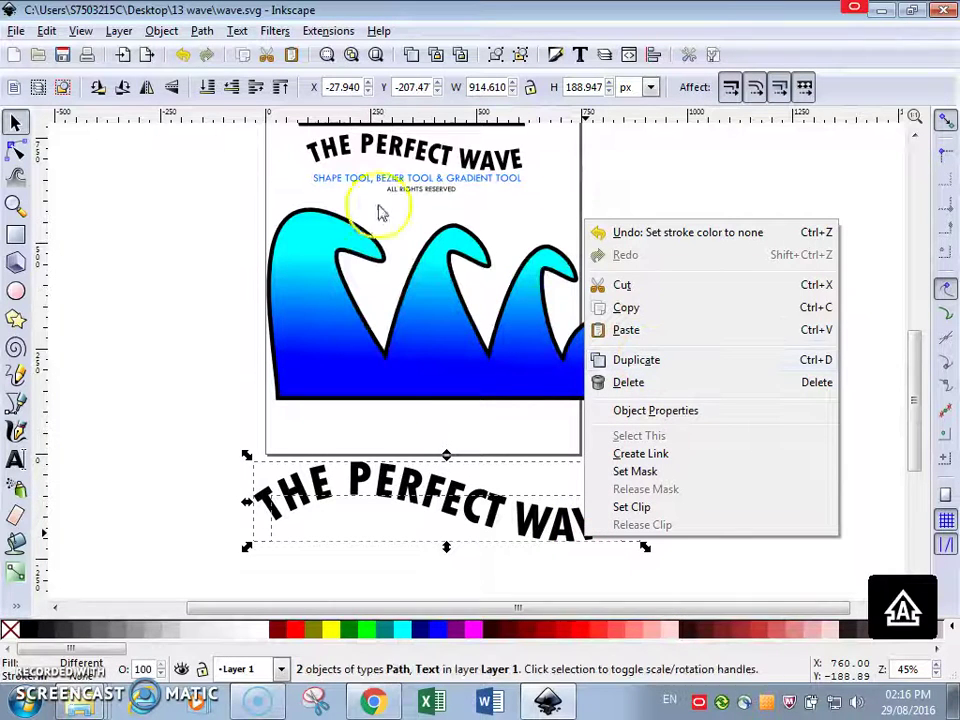
click(155, 30)
click(160, 30)
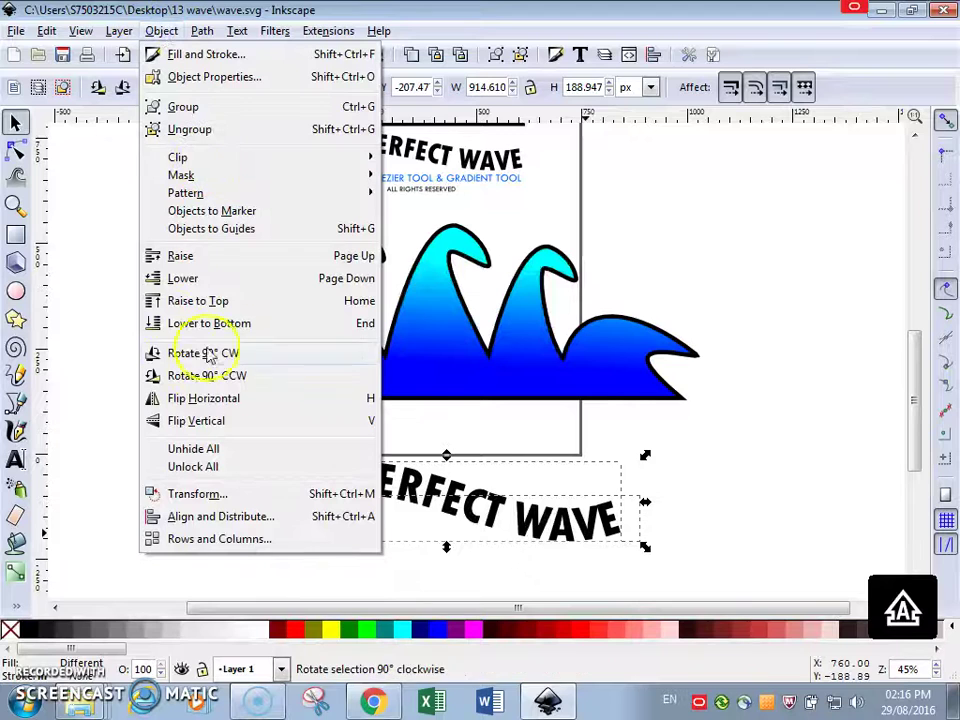
click(184, 108)
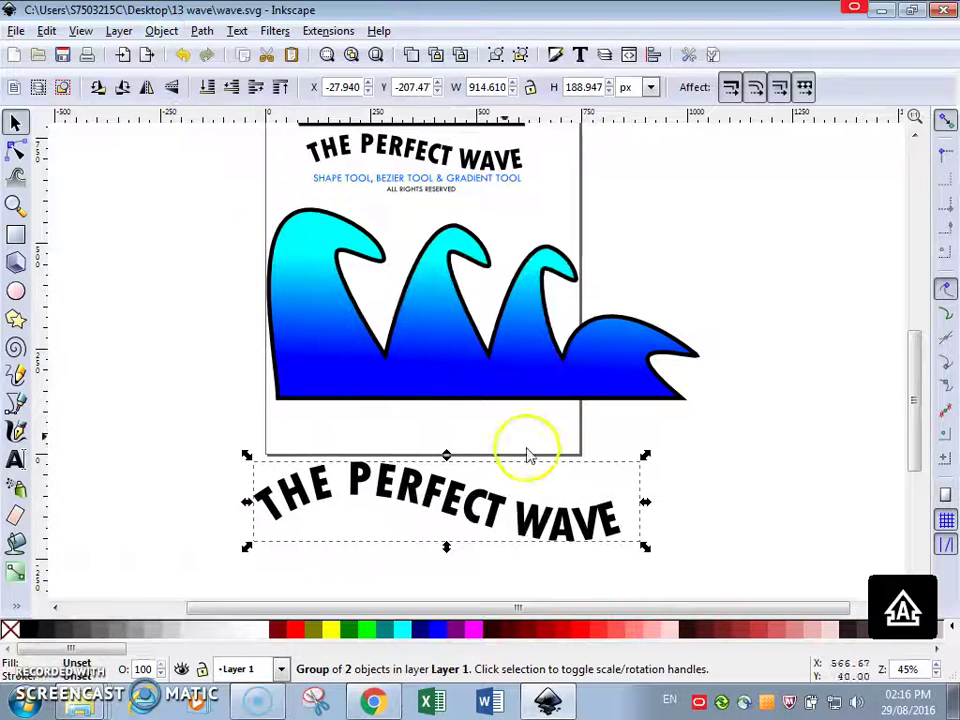
drag(531, 528, 570, 480)
click(707, 290)
- Group the large wave shape and the curved title into one logo object
scroll(700, 286, up, 1)
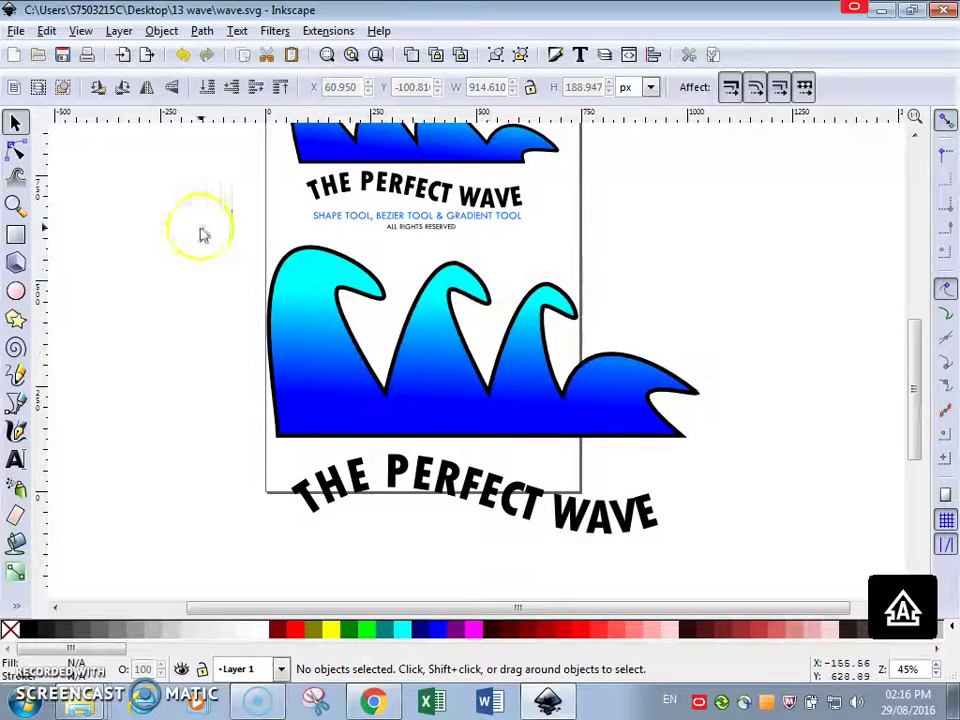
mouse_move(199, 227)
mouse_down()
mouse_move(707, 594)
mouse_move(778, 590)
mouse_up()
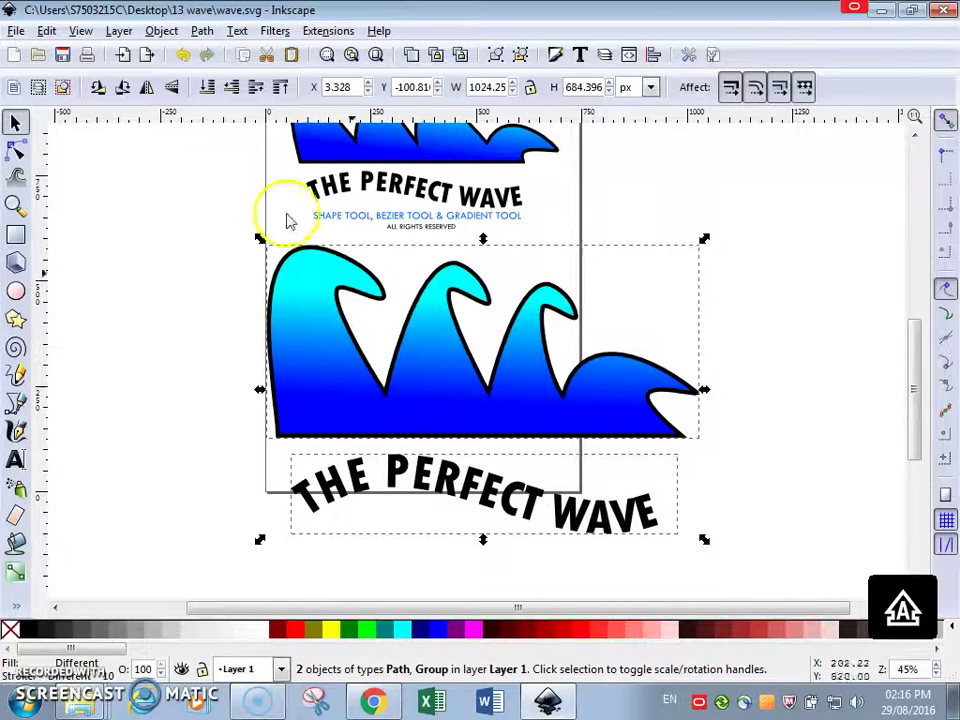
click(162, 31)
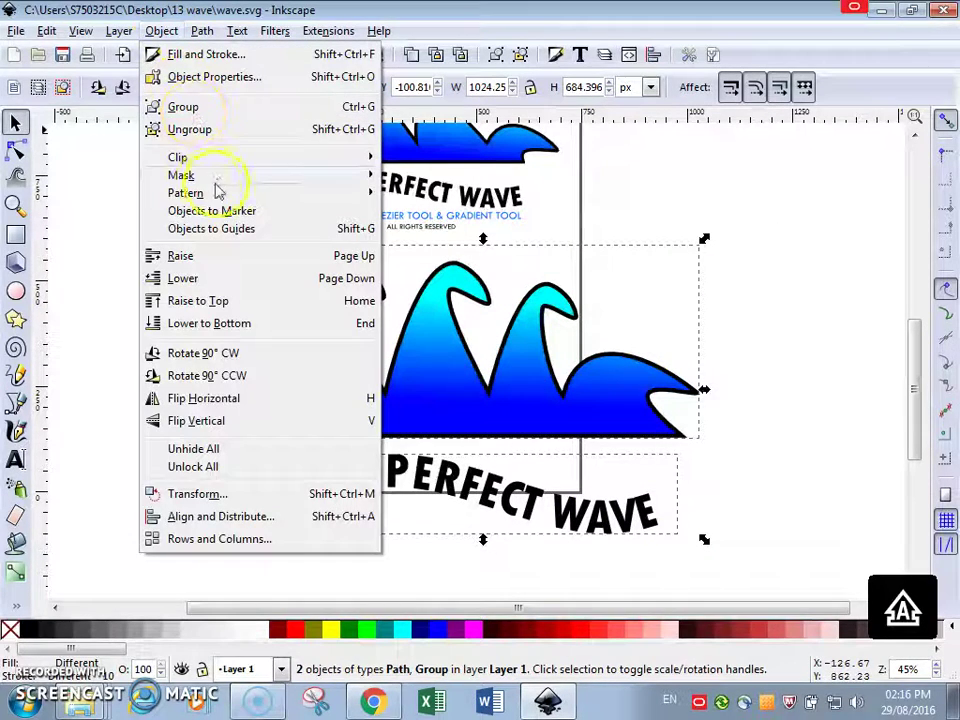
click(199, 105)
- Scale the grouped logo down to about 718 × 480 px and position it within the page width below the reference
drag(716, 549, 587, 463)
drag(510, 372, 522, 364)
click(636, 358)
scroll(641, 360, up, 2)
drag(589, 615, 479, 621)
click(613, 377)
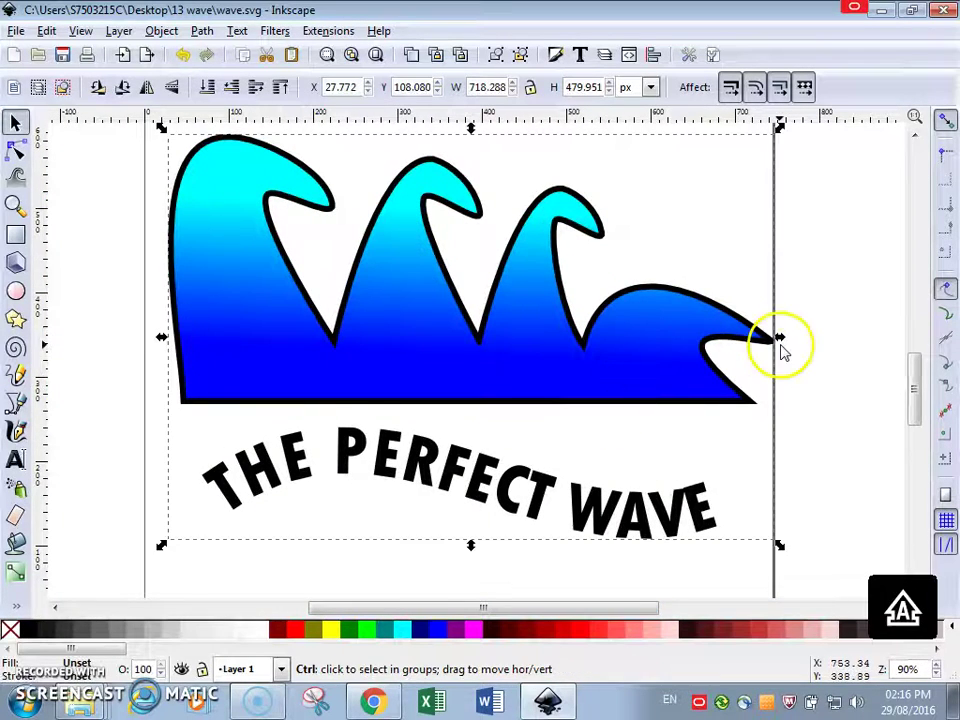
scroll(780, 347, down, 1)
click(806, 350)
- Draw a rectangle about 765 × 561 px covering the whole logo and send it behind the artwork
click(16, 233)
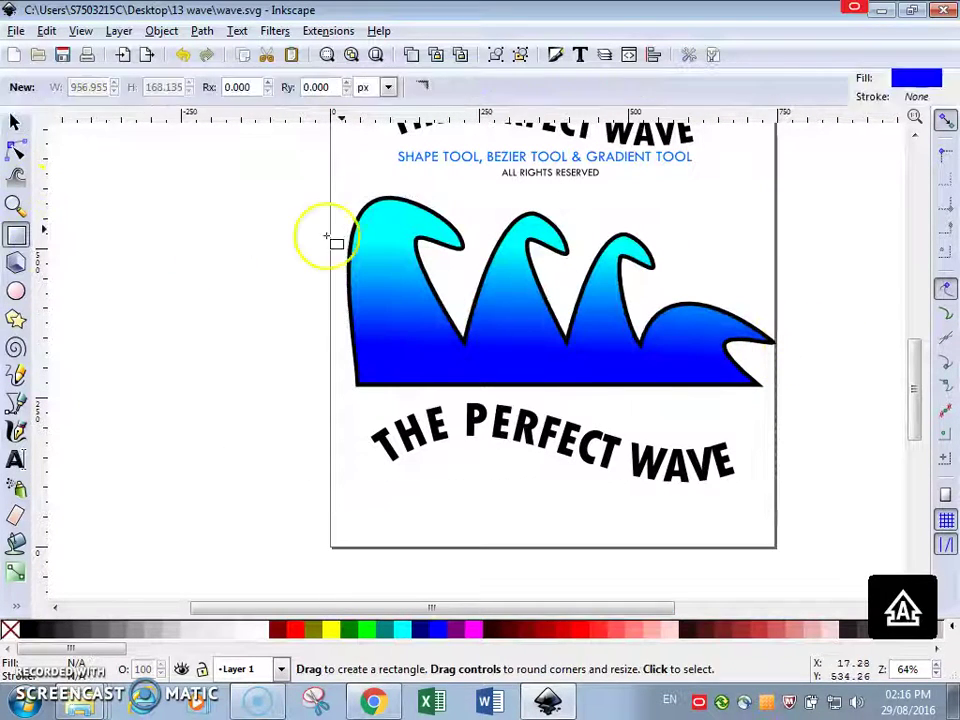
mouse_move(333, 179)
mouse_down()
mouse_move(519, 375)
mouse_move(748, 510)
mouse_move(790, 514)
mouse_up()
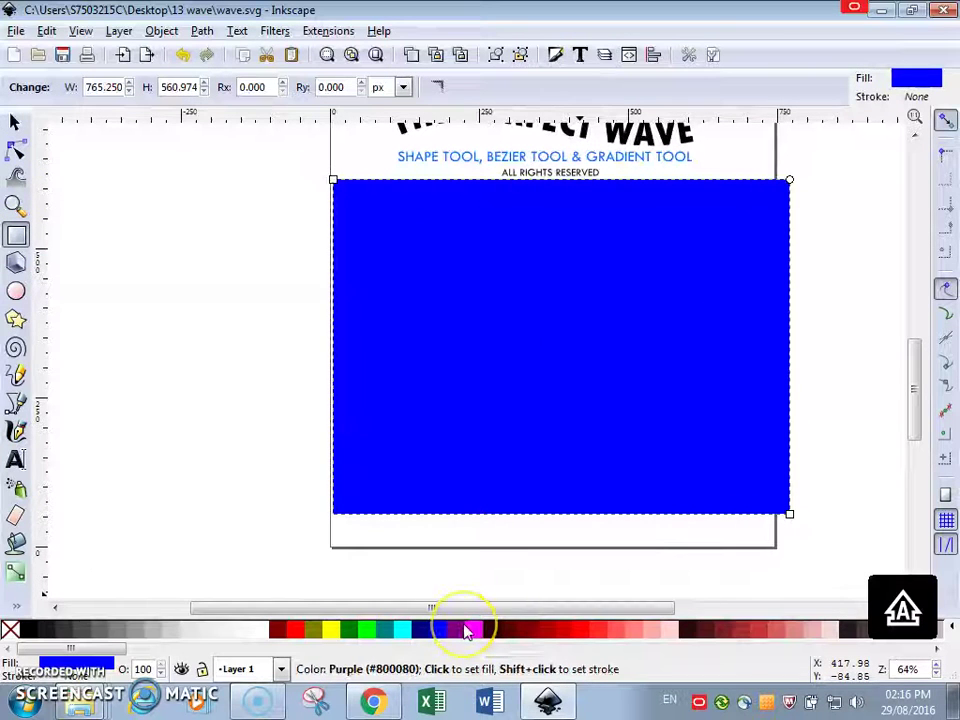
key(End)
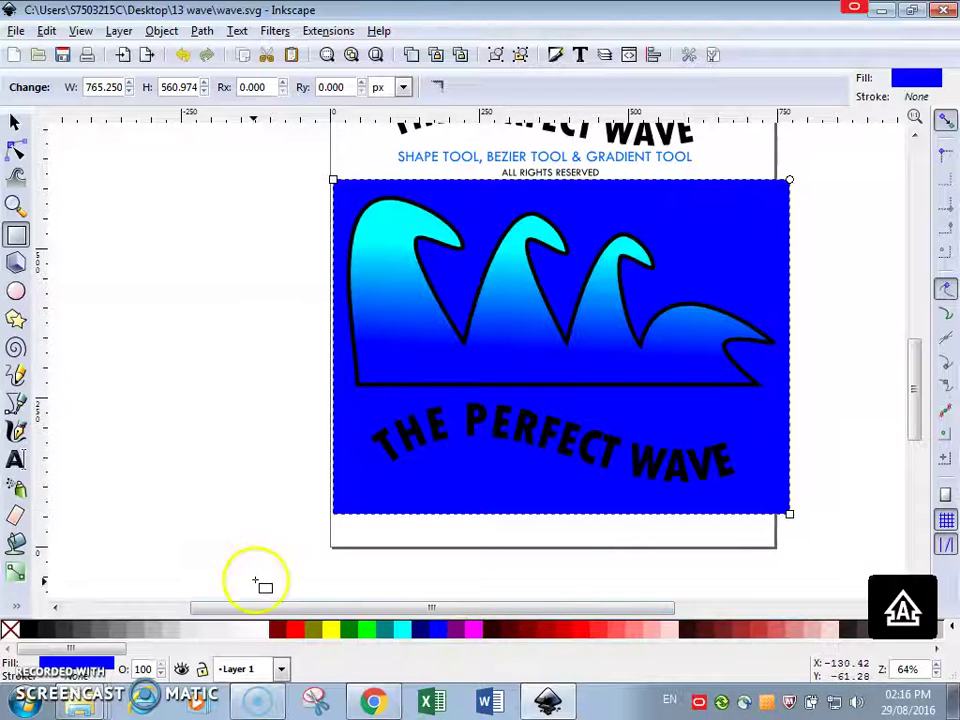
- Fill the background rectangle with white and shift it so the logo sits centred on it
click(264, 628)
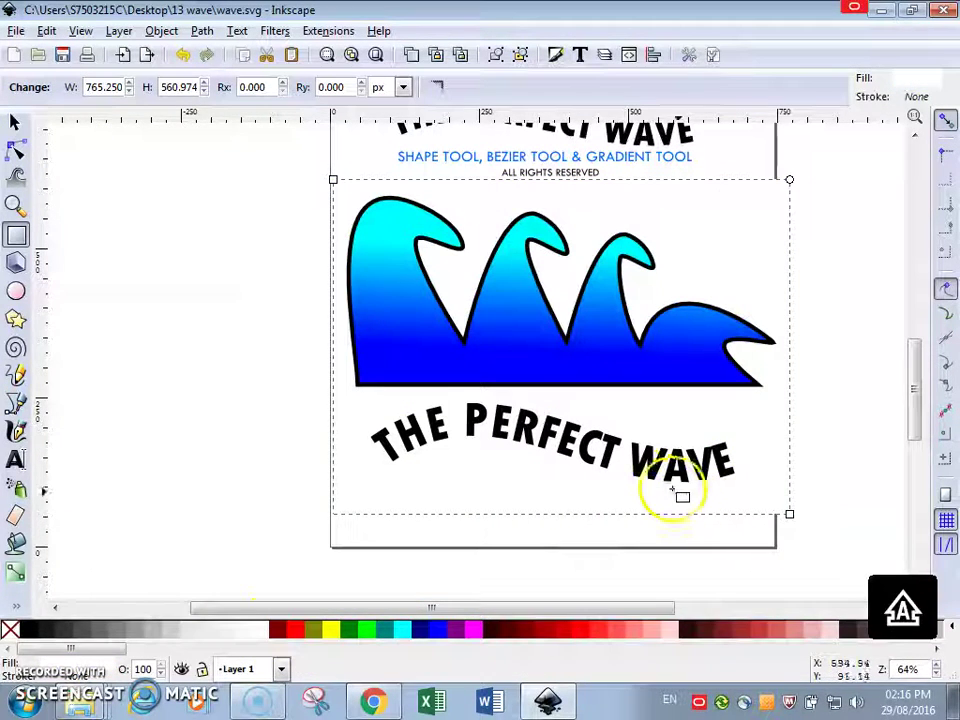
click(15, 121)
drag(705, 240, 702, 246)
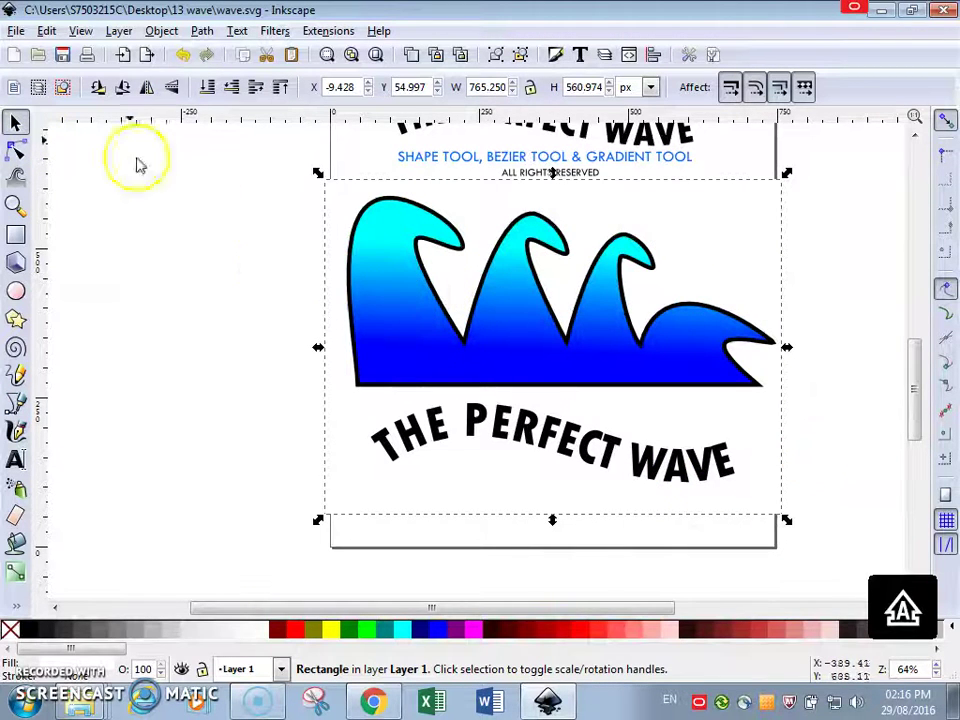
- Set up a bitmap export of the selected rectangle's area at 800 pixels wide, with the Desktop as destination
click(16, 31)
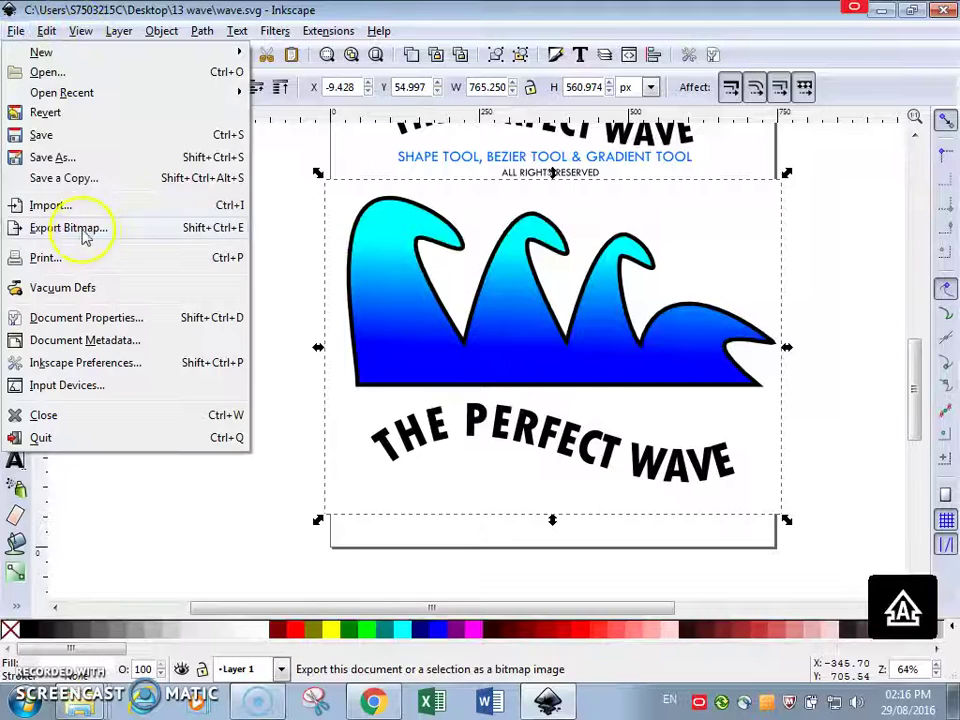
click(84, 227)
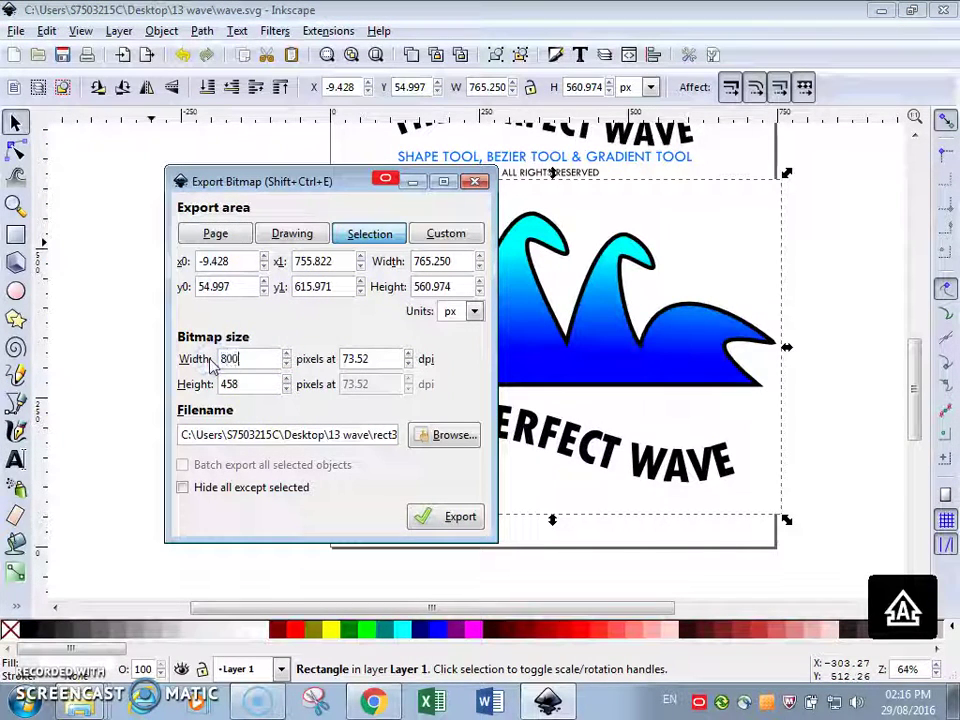
click(440, 434)
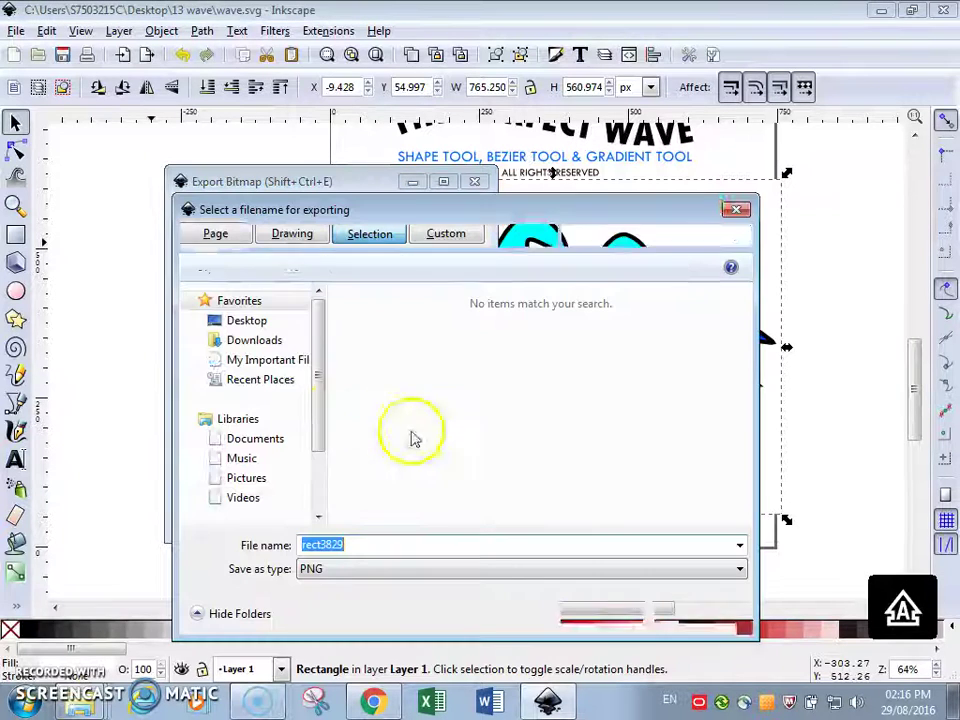
click(240, 321)
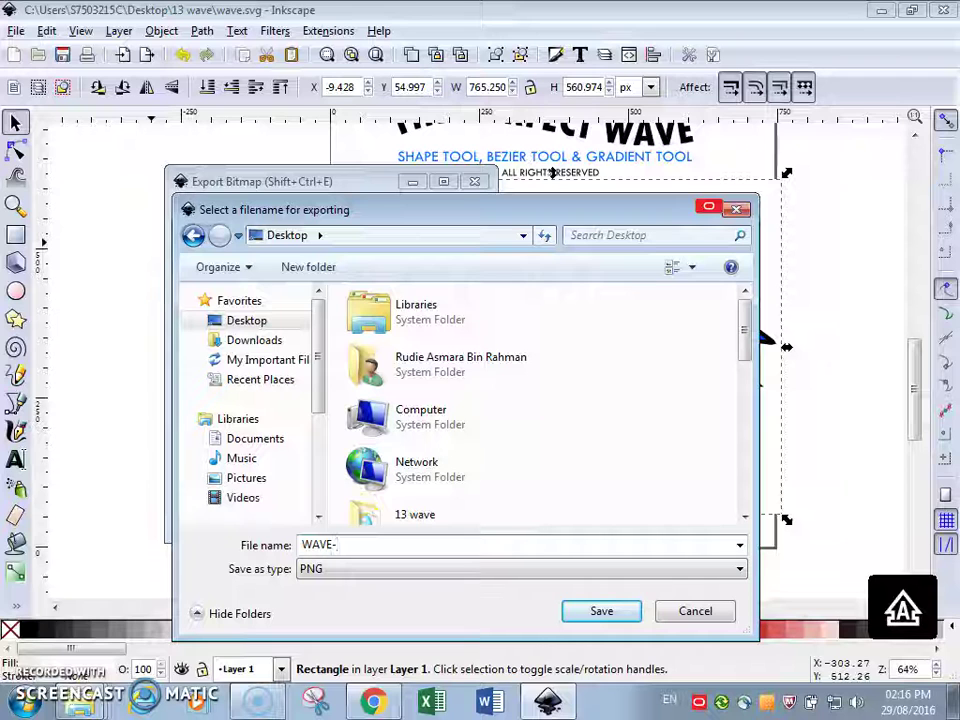
- Name the export file ThePerfectWave as a PNG and accept the file name
key(BackSpace)
key(BackSpace)
key(BackSpace)
key(BackSpace)
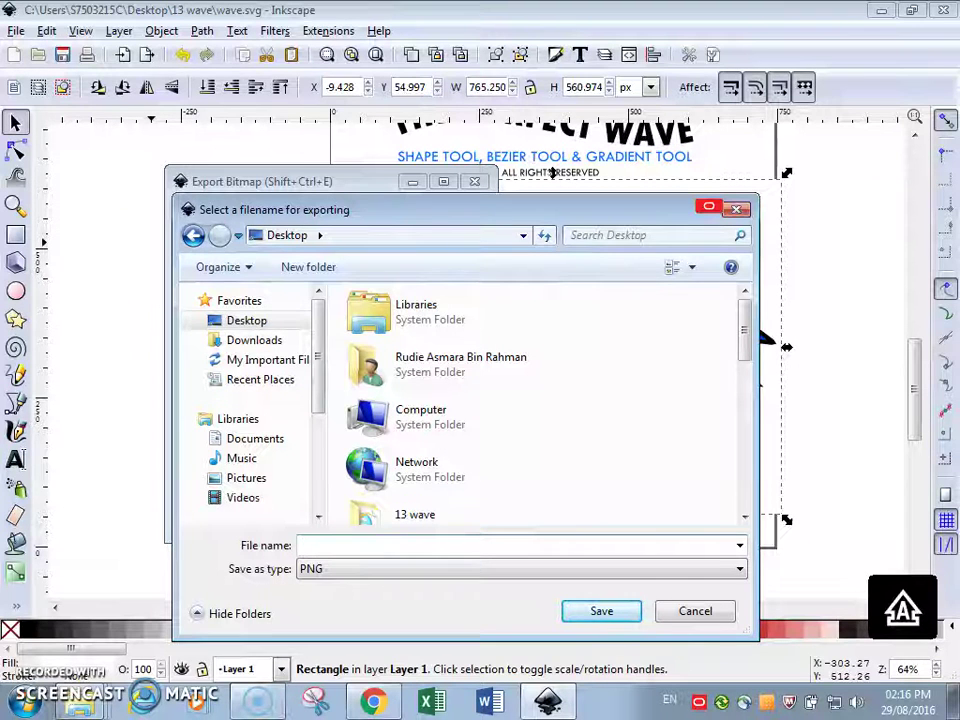
text(THE)
key(BackSpace)
key(BackSpace)
text(HE)
key(BackSpace)
text(hePerfect W)
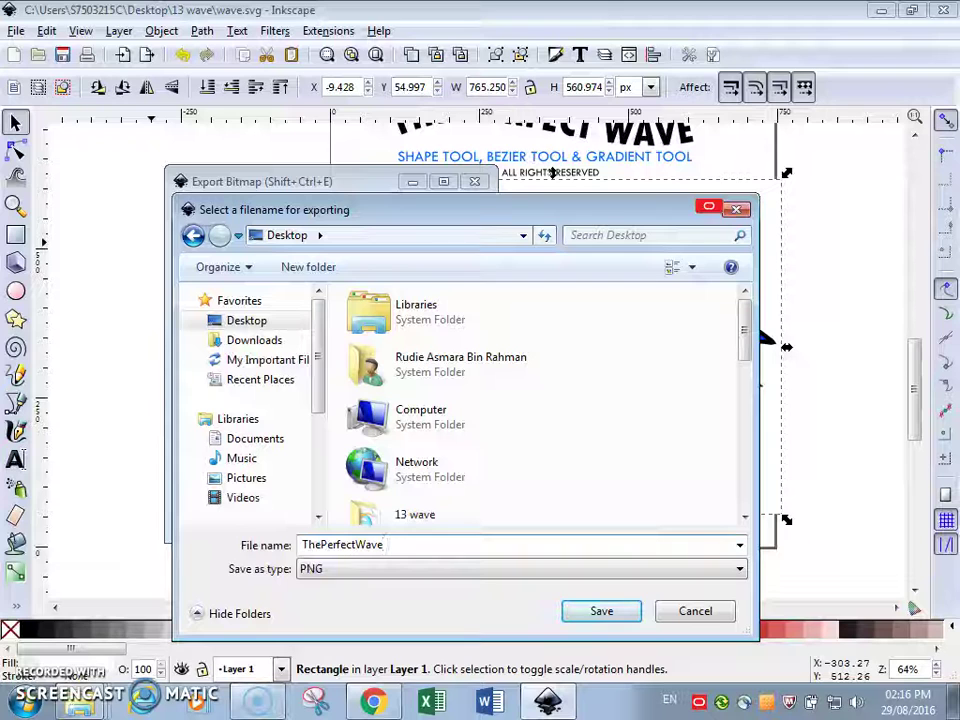
click(596, 613)
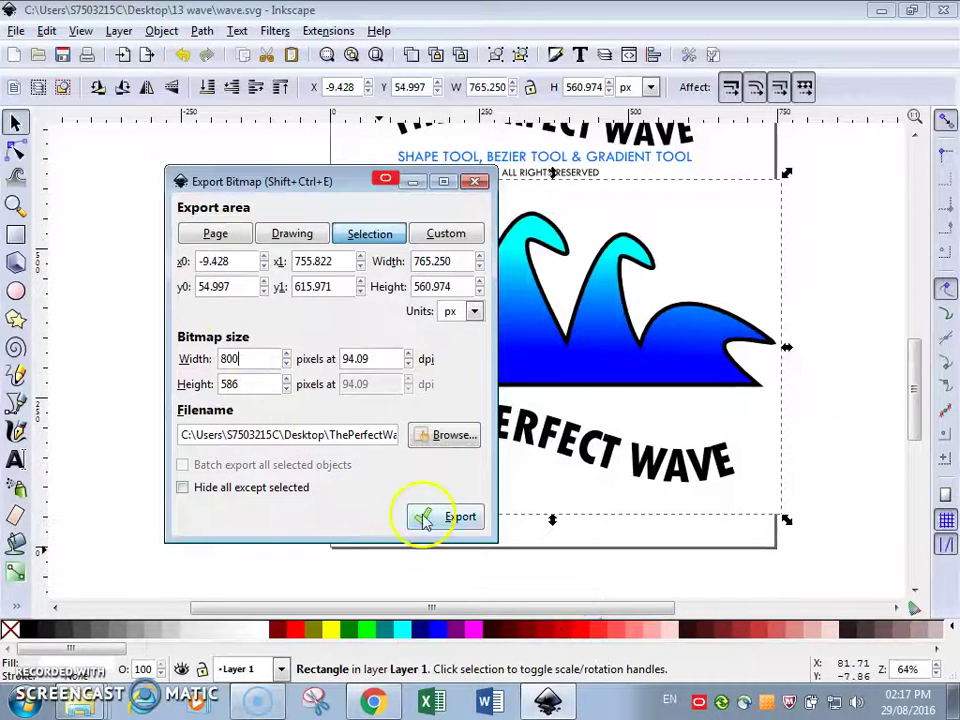
- Export the logo bitmap, close the export dialog and deselect the background rectangle
click(446, 517)
click(476, 184)
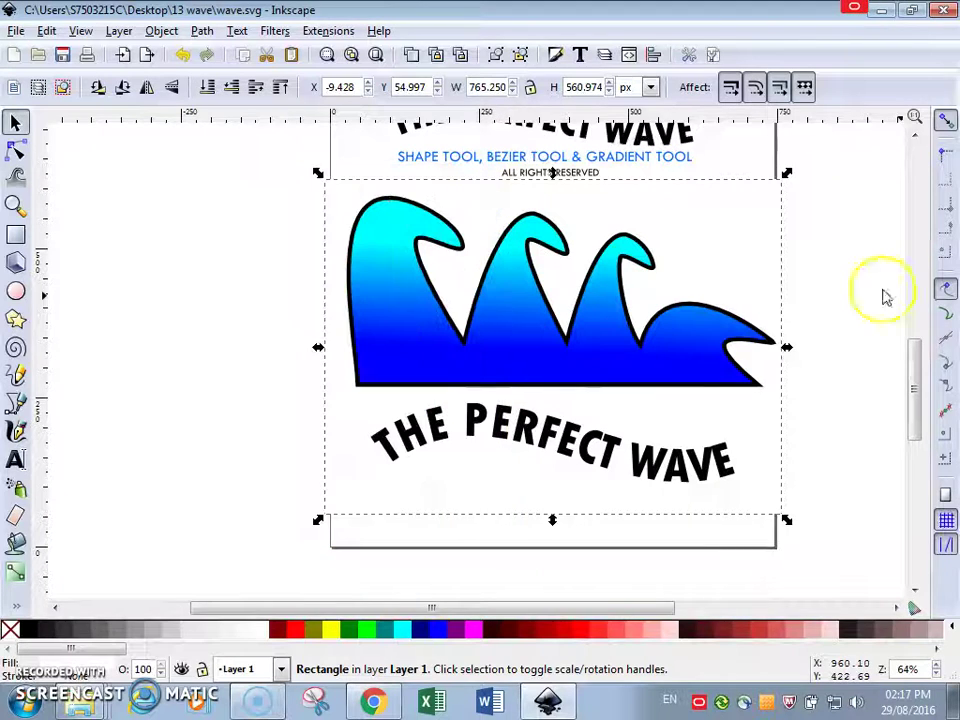
click(896, 243)
- Clear the windows off the desktop and view the exported ThePerfectWave image in Windows Photo Viewer
click(881, 10)
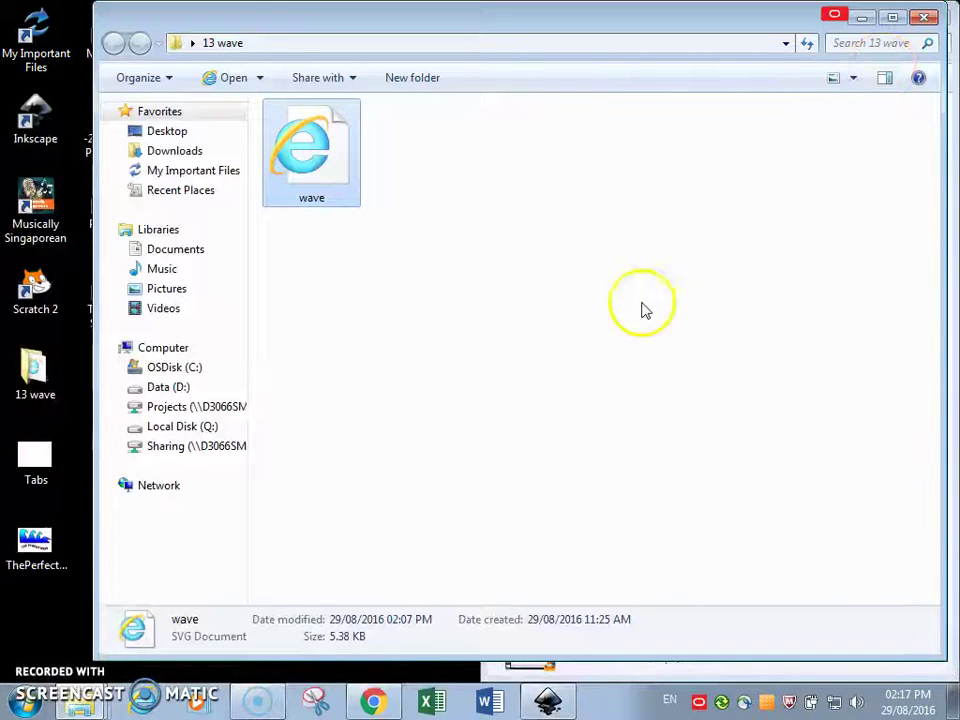
click(38, 553)
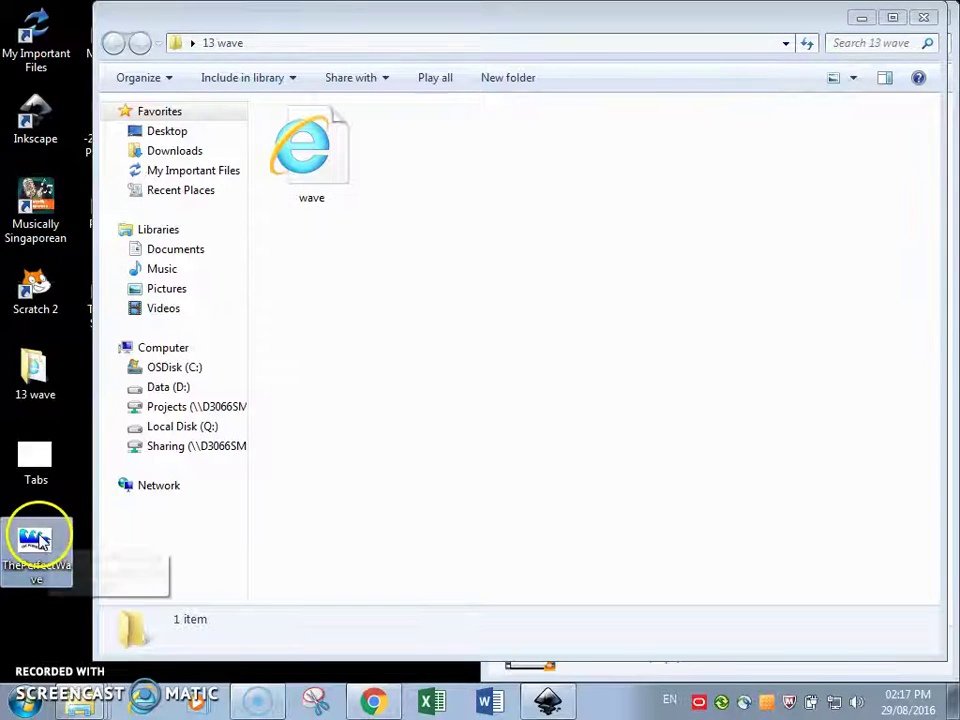
right_click(40, 540)
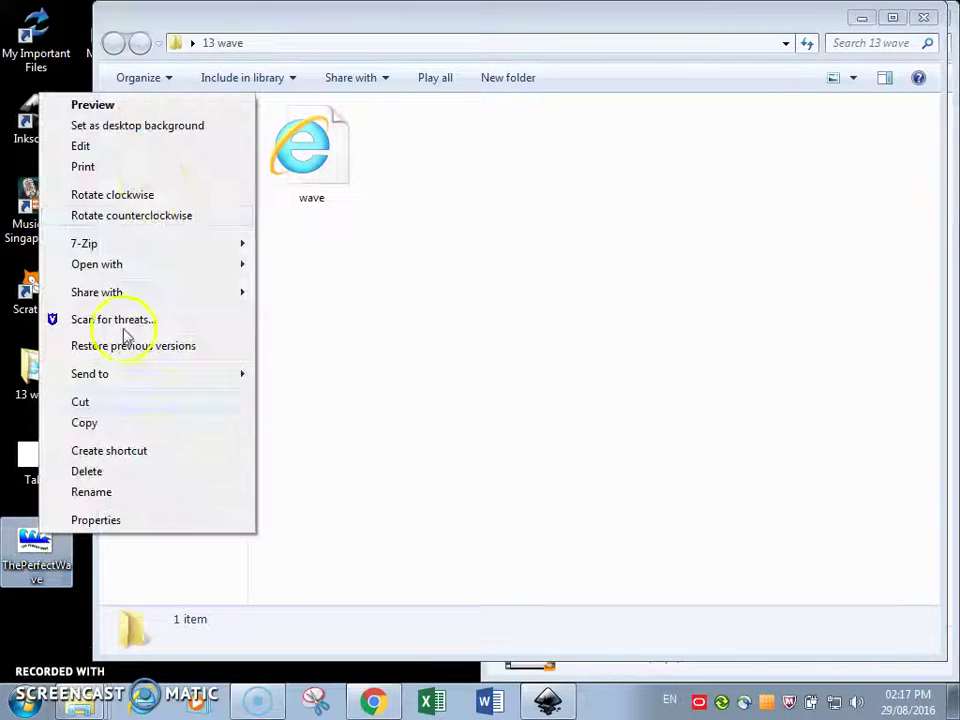
click(414, 20)
click(863, 18)
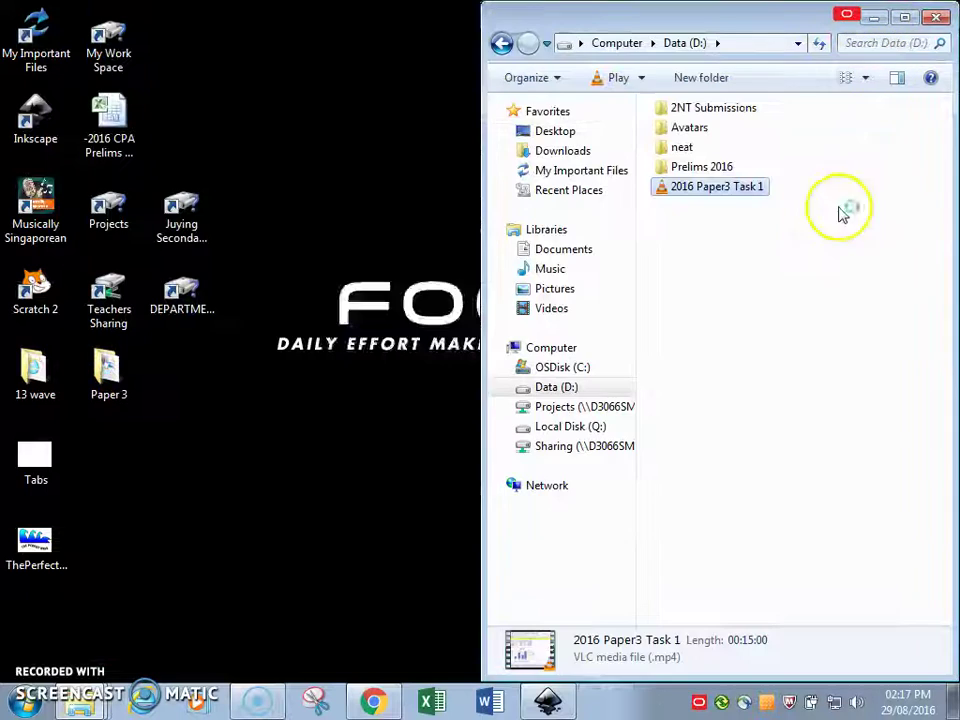
click(934, 17)
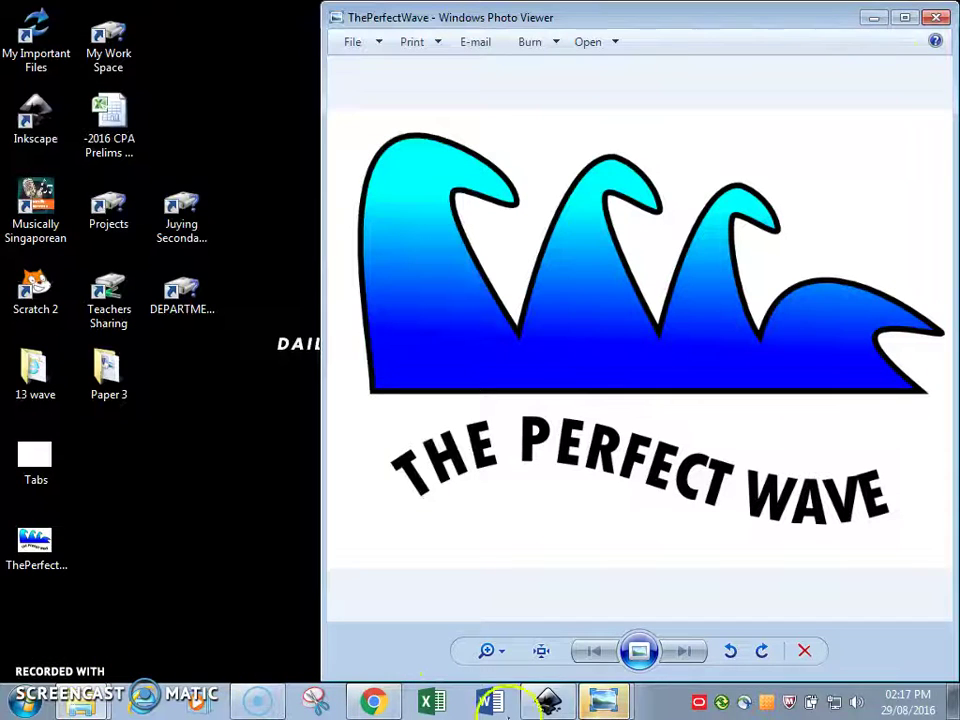
- Switch back to Inkscape and compare the finished logo with the reference logo above it
click(547, 700)
scroll(660, 470, up, 4)
scroll(649, 460, down, 2)
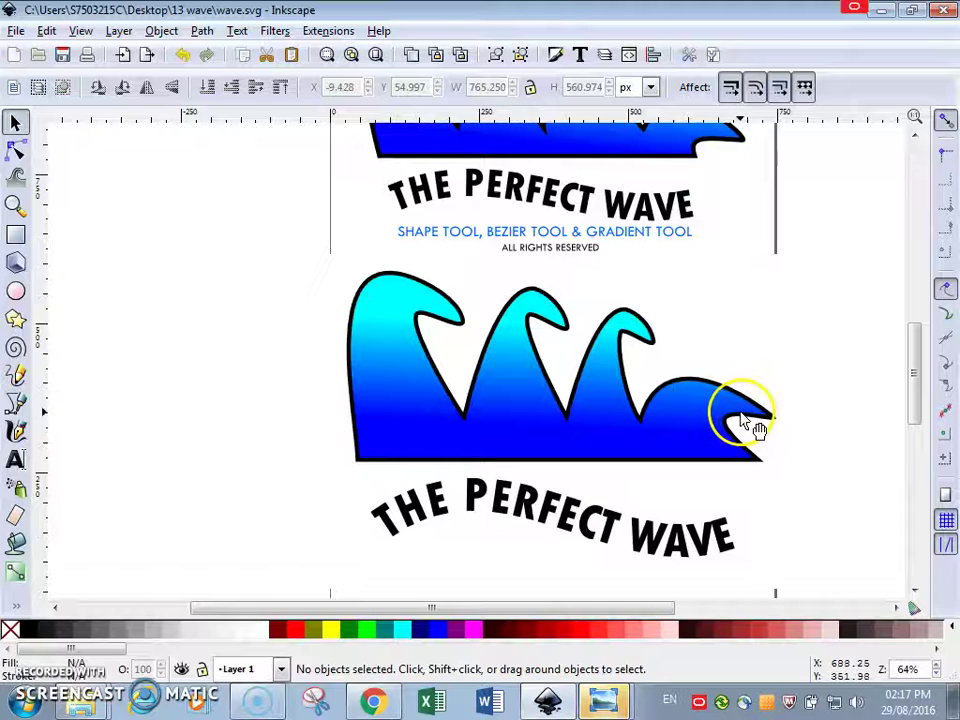
scroll(748, 432, down, 2)
scroll(749, 440, up, 2)
scroll(780, 461, up, 2)
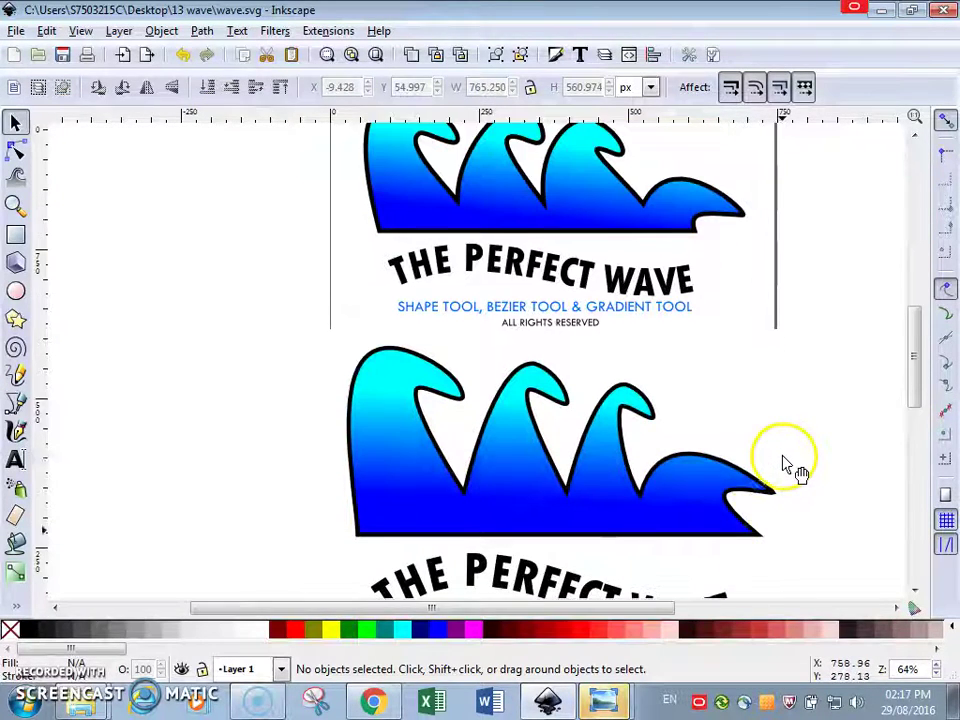
scroll(790, 468, down, 2)
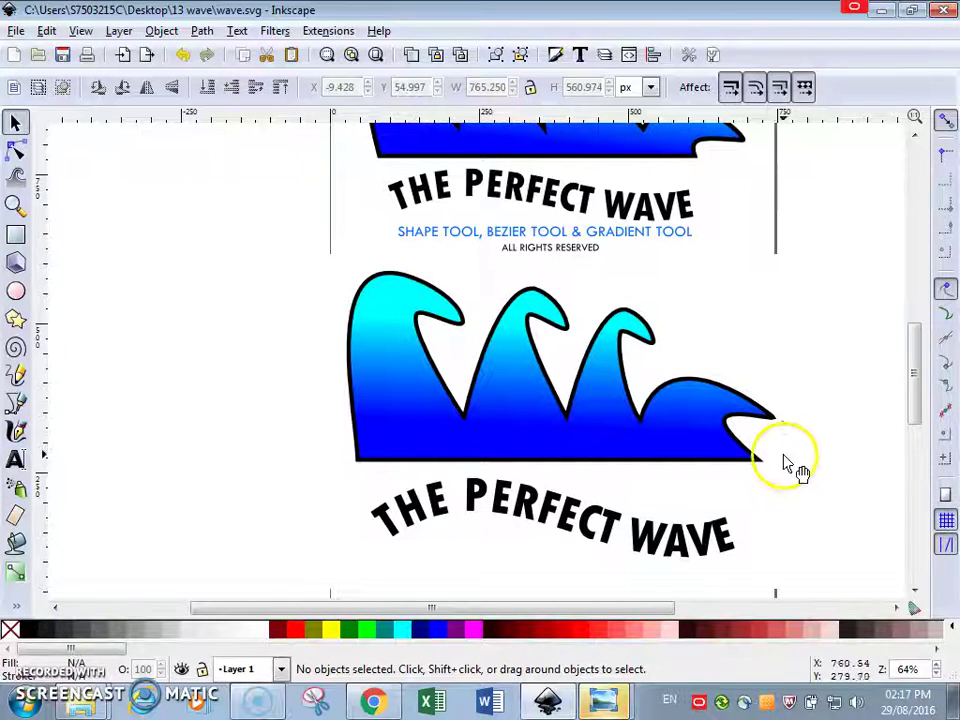